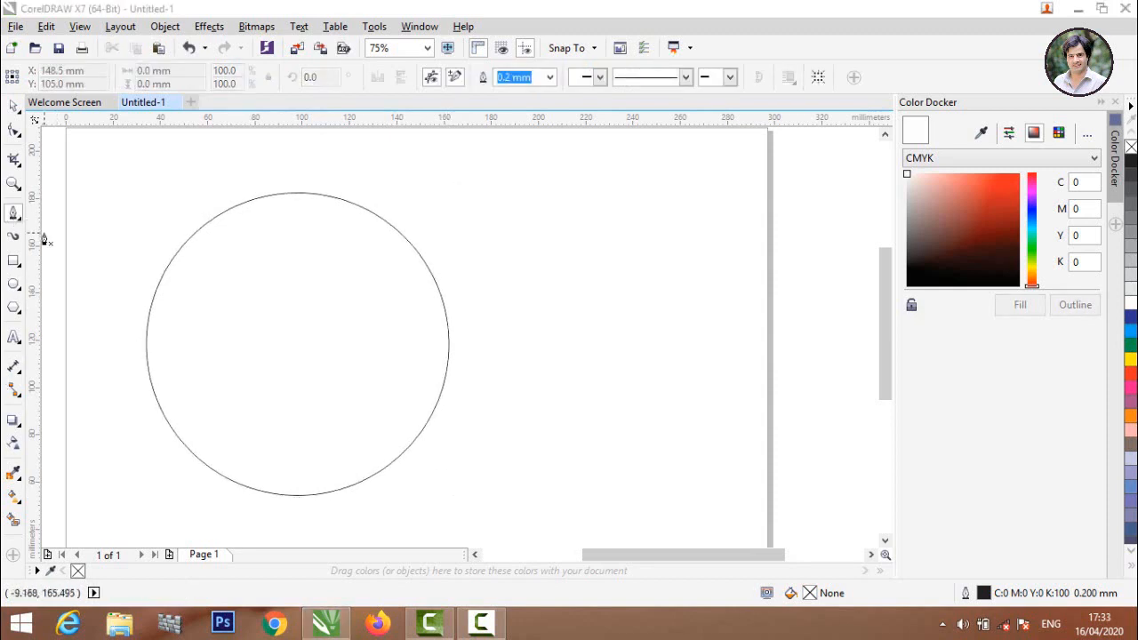
Start a straight-segment zigzag with the Pen tool at the circle's upper-left edge, drawing the first two flat-ended troughs, about 39 by 50 mm
left_click(164, 282)
scroll(170, 283, "up", 3)
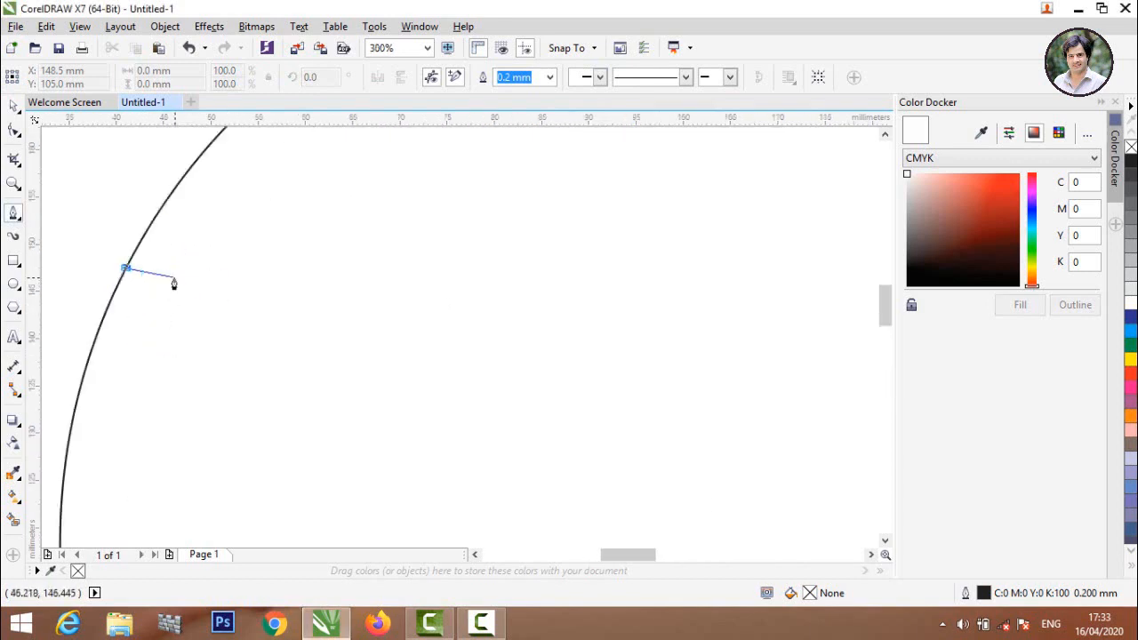
left_click(161, 283)
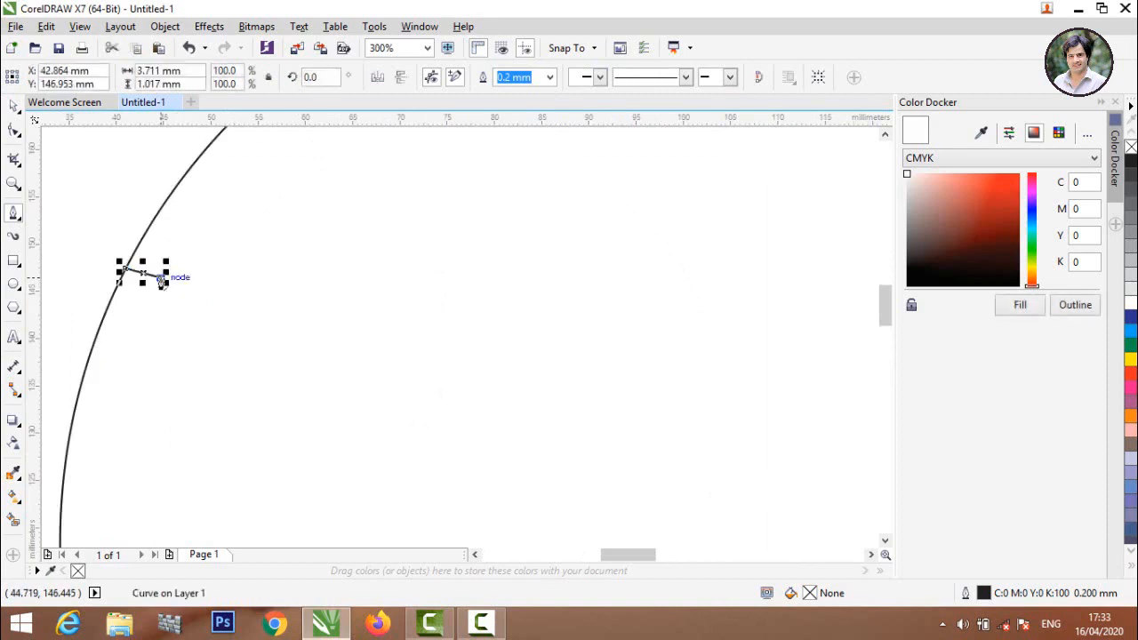
scroll(161, 282, "down", 4)
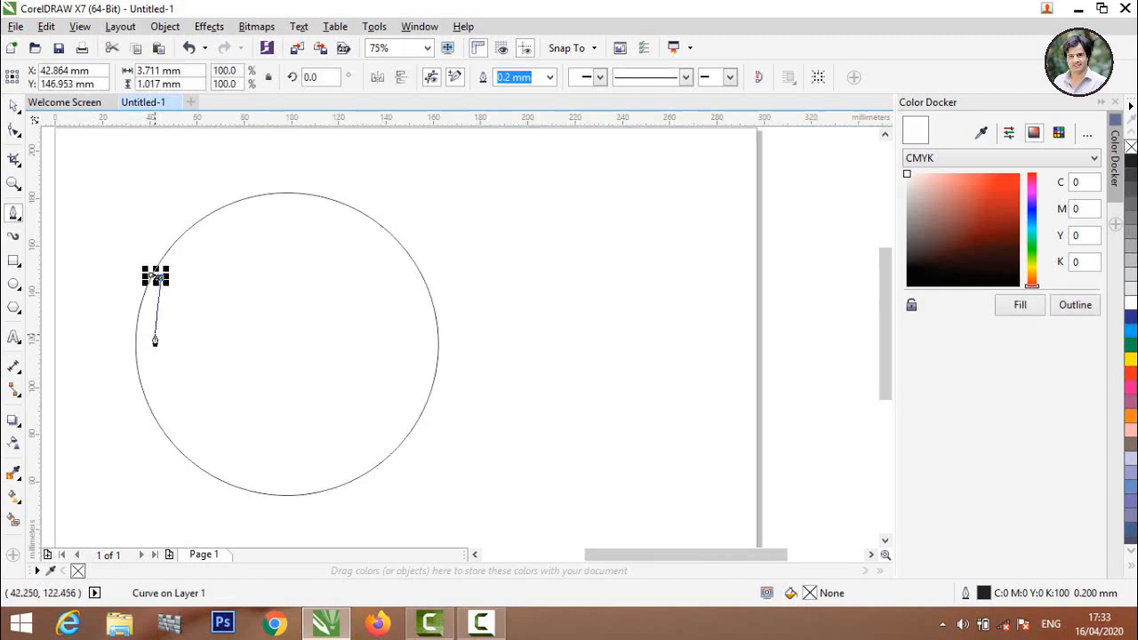
left_click(155, 340)
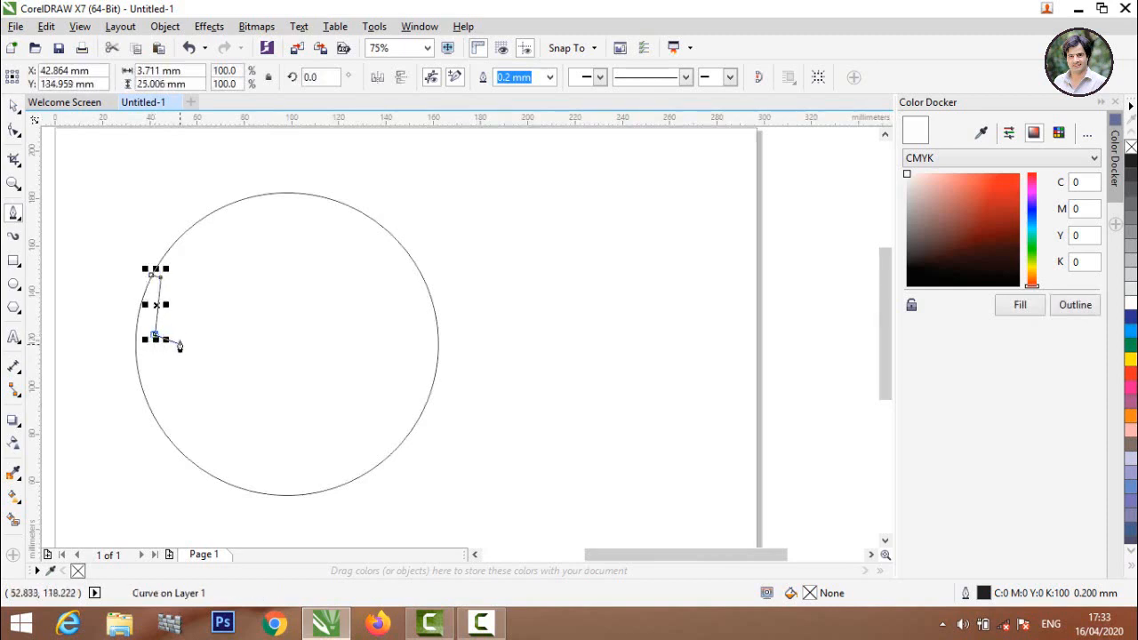
left_click(175, 340)
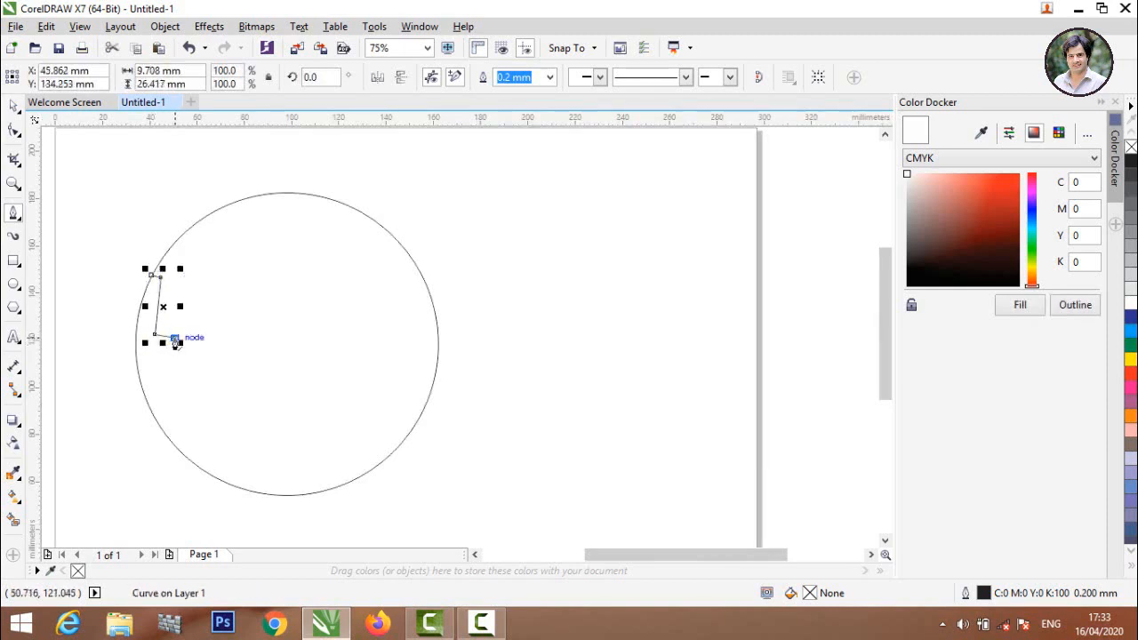
left_click(192, 257)
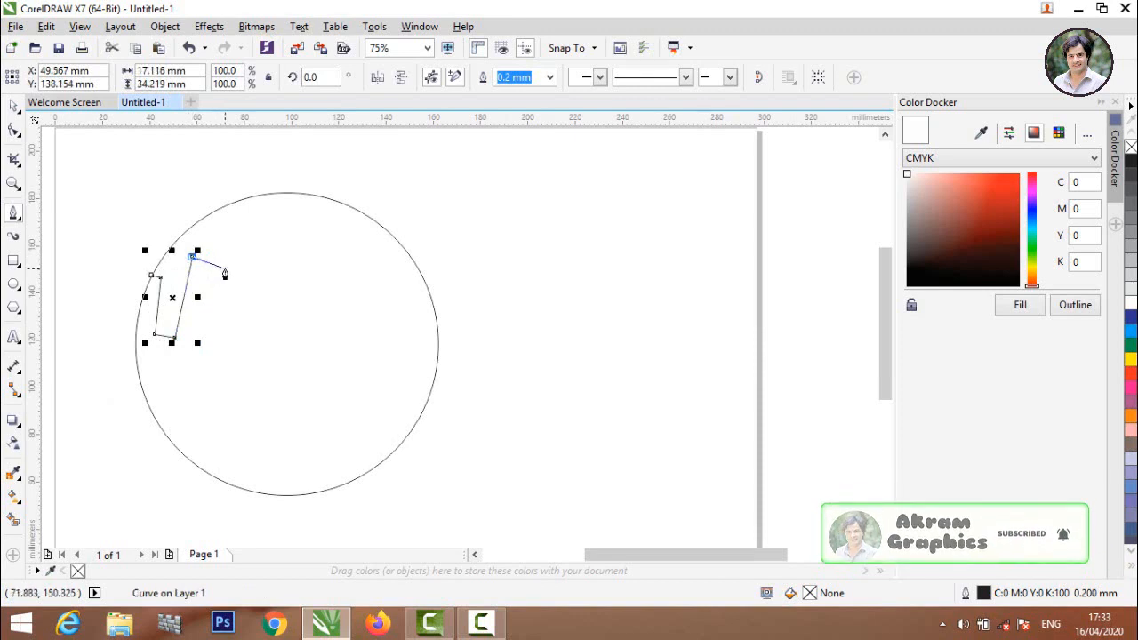
left_click(225, 265)
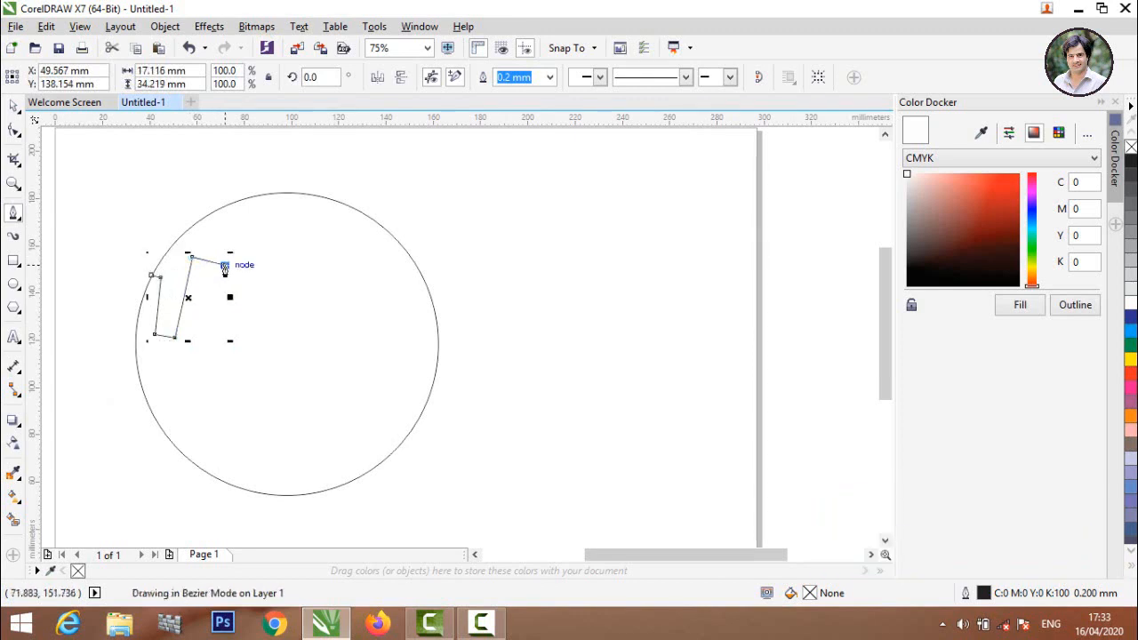
left_click(208, 369)
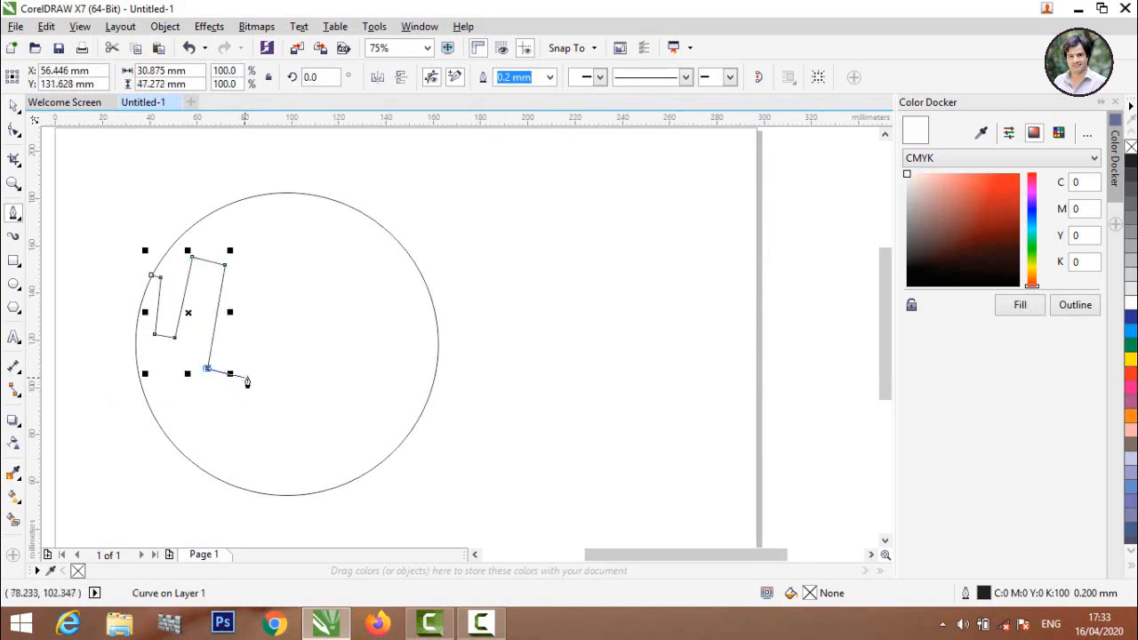
left_click(243, 376)
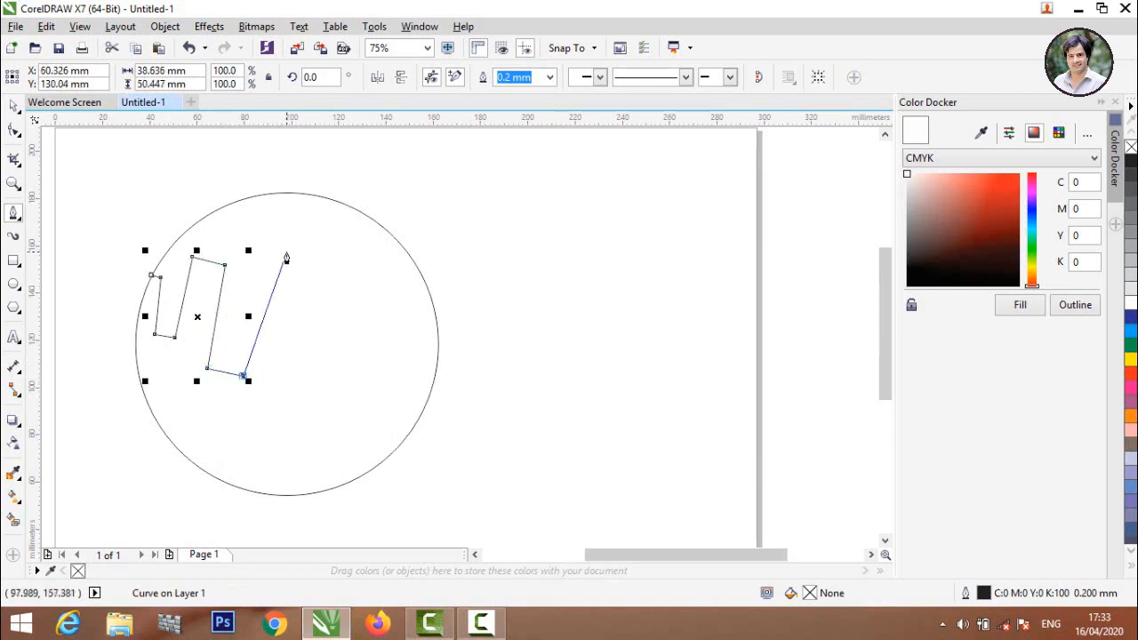
Continue the zigzag through a tall peak, a deep trough and a smaller peak to the circle's lower-right edge, about 108 by 81 mm overall
left_click(286, 253)
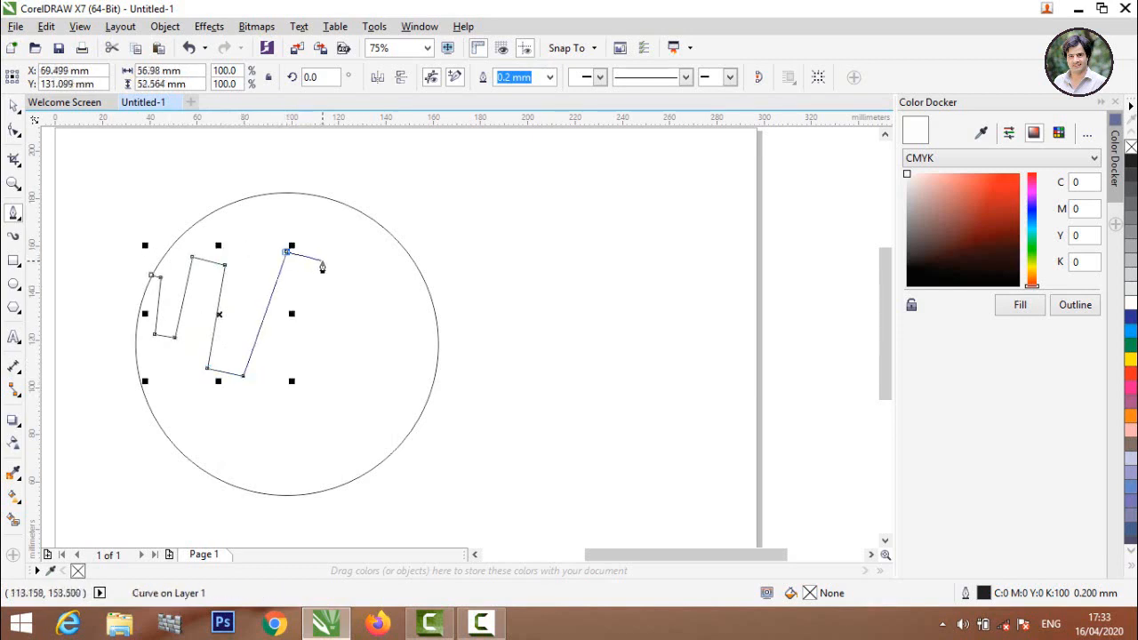
left_click(331, 265)
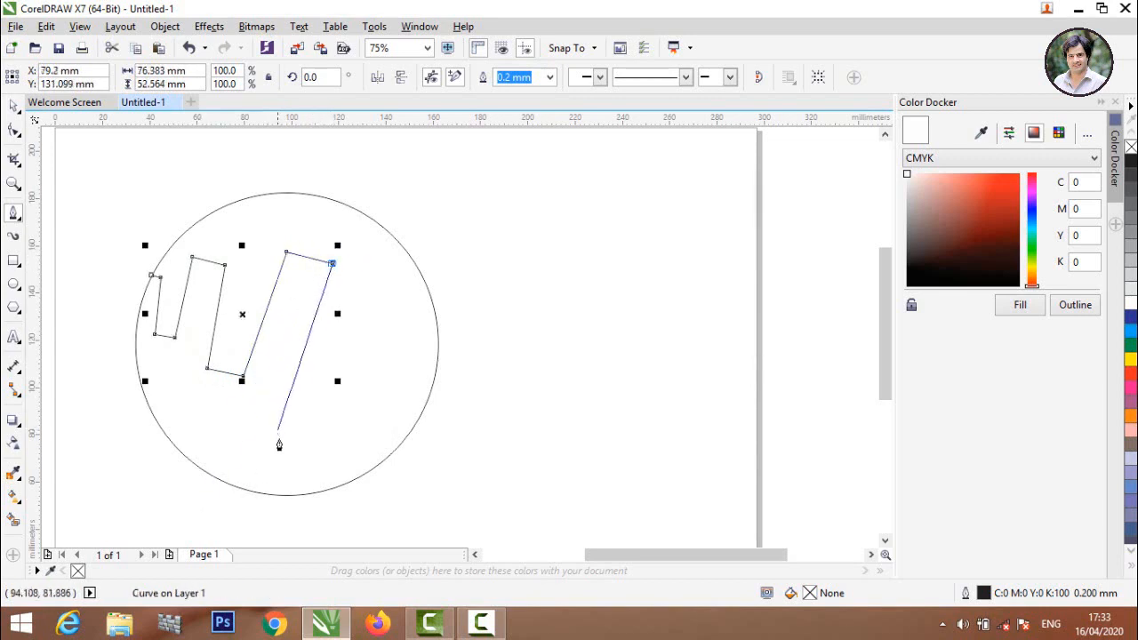
left_click(278, 439)
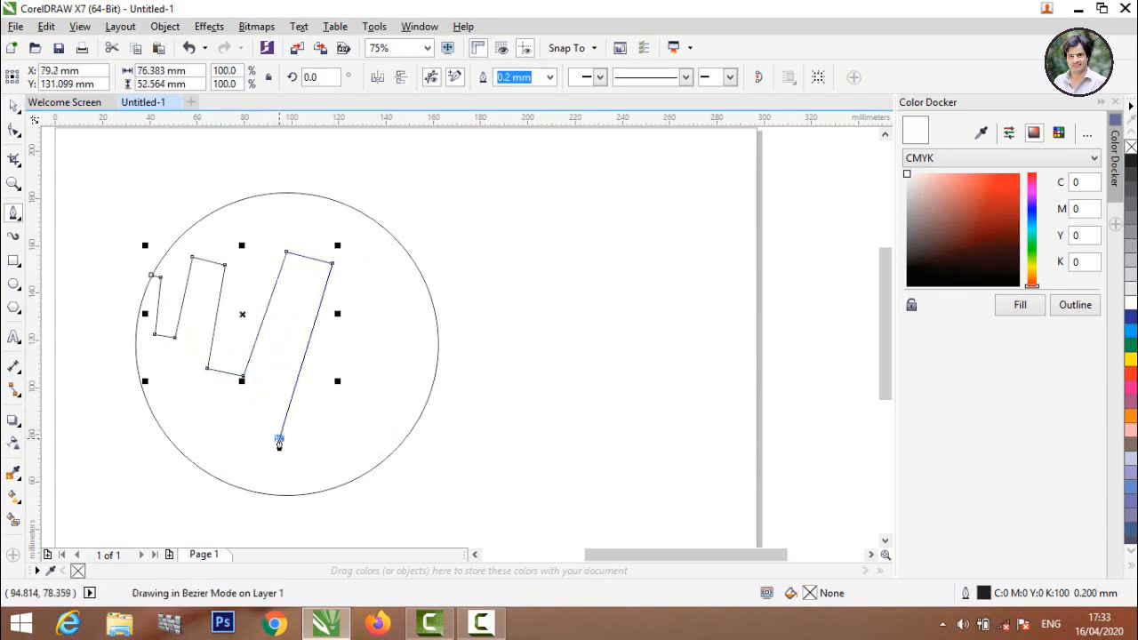
left_click(315, 444)
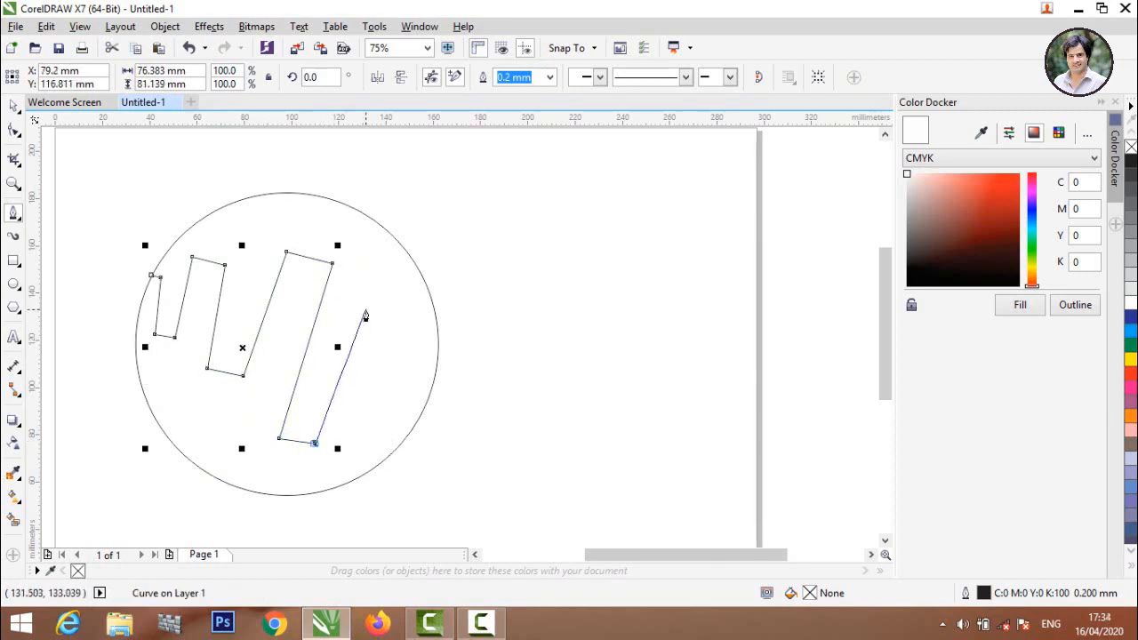
left_click(364, 311)
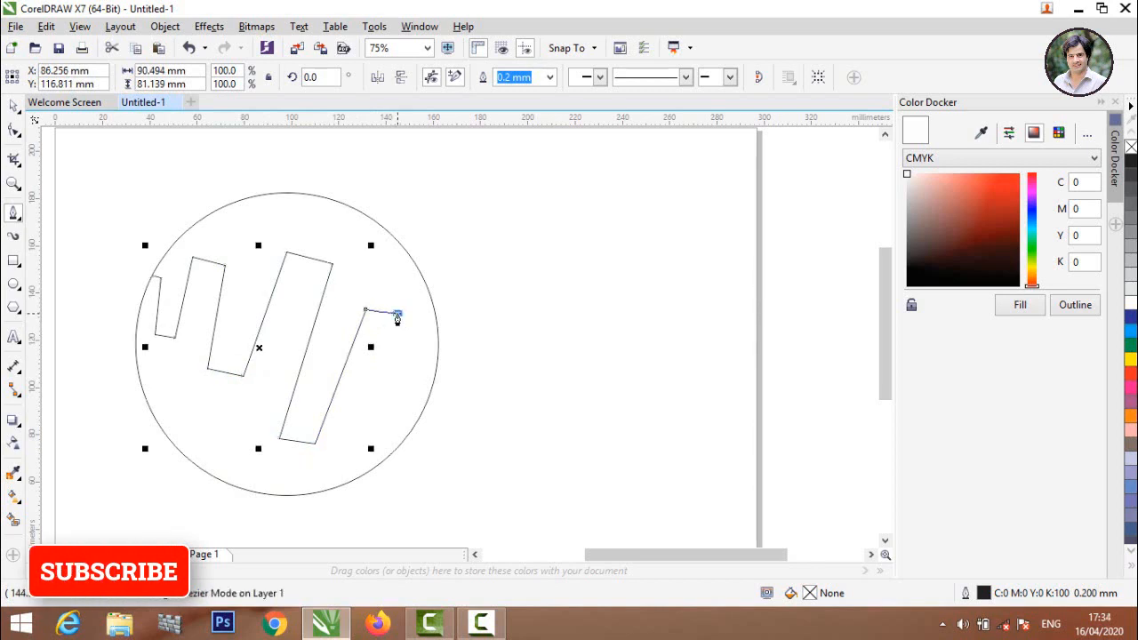
left_click(397, 313)
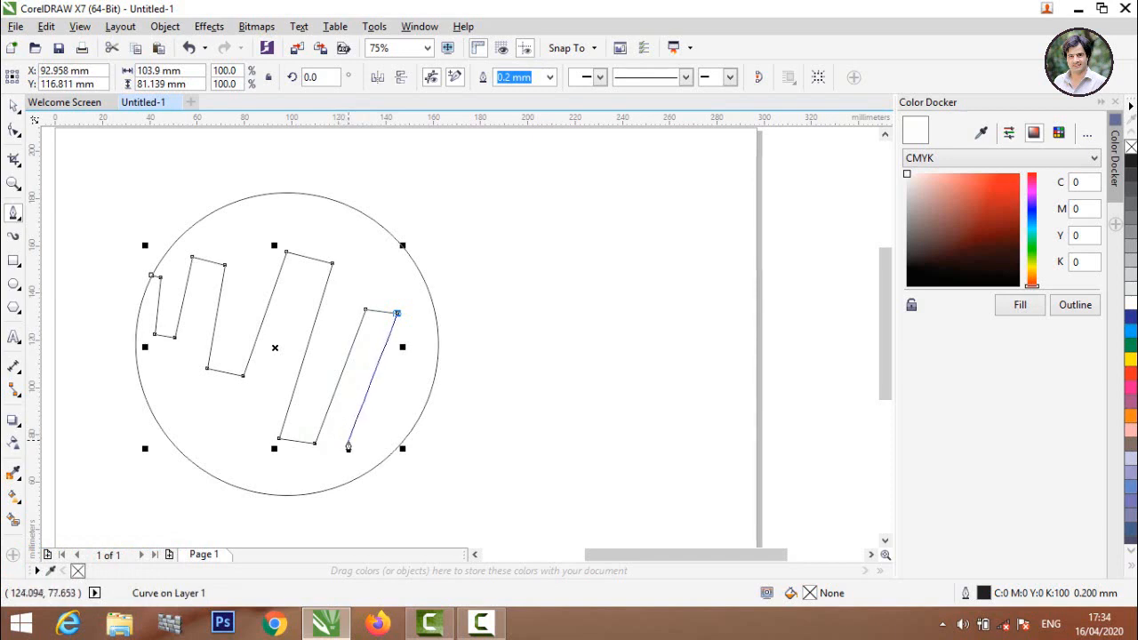
left_click(347, 431)
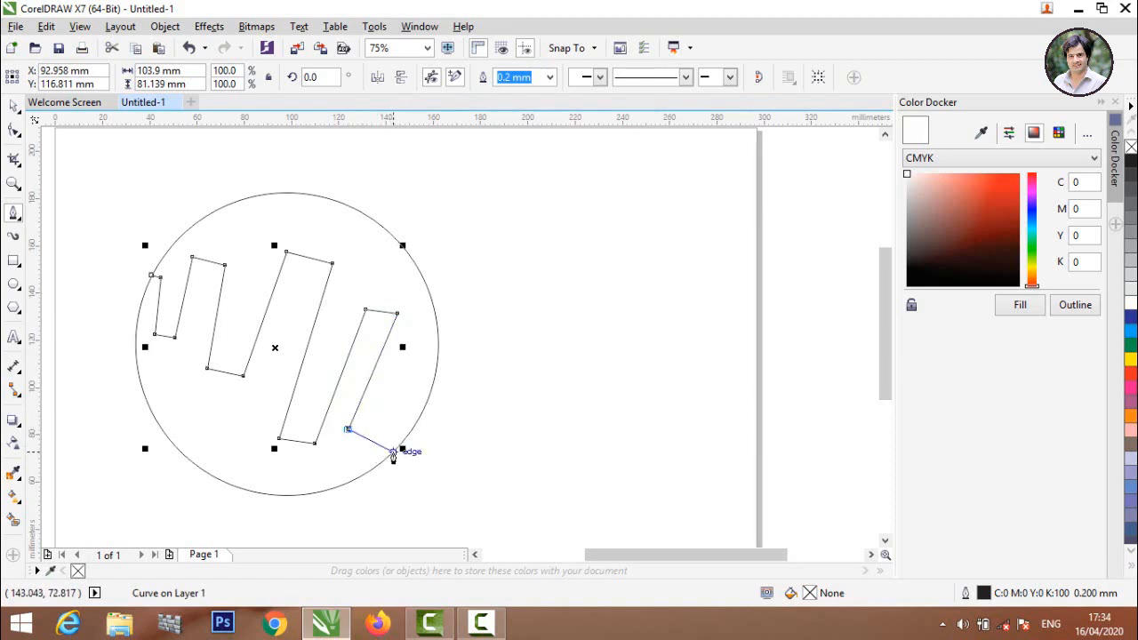
double_click(407, 436)
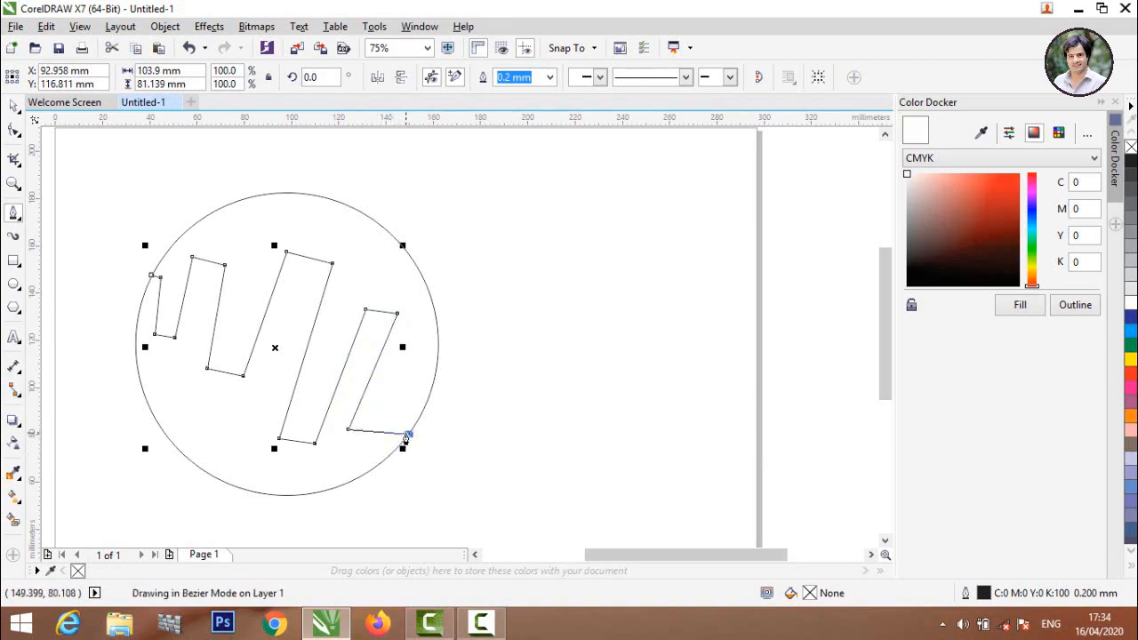
Convert the zigzag's short first top segment at the circle's edge to a curve and bend it into a rounded cap
left_click(13, 129)
left_click(72, 163)
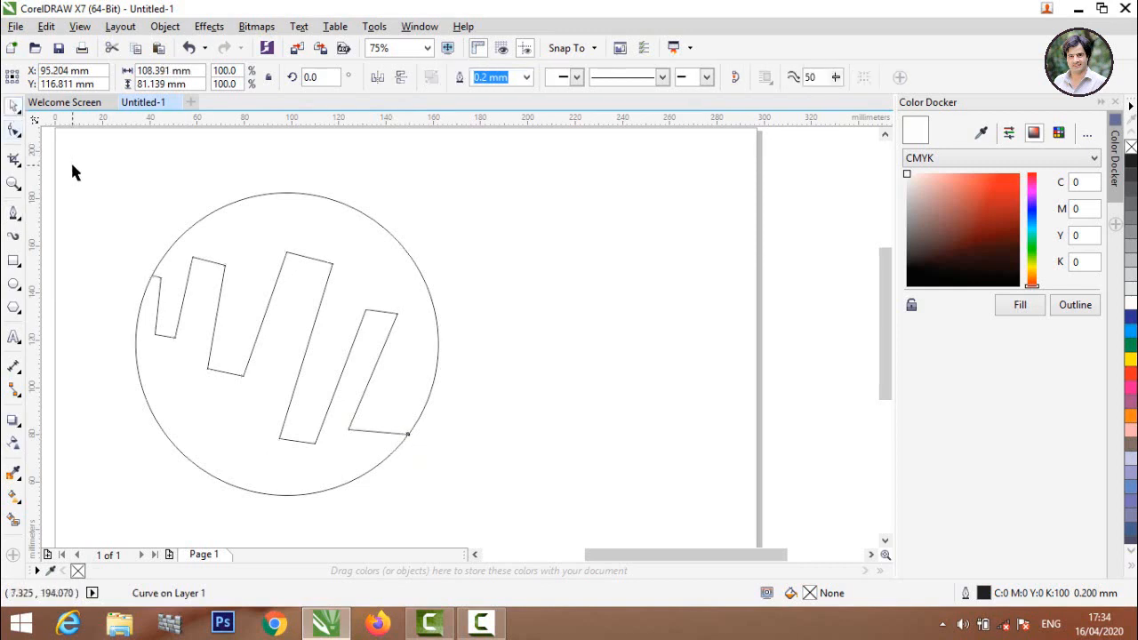
left_click(218, 264)
left_click(13, 129)
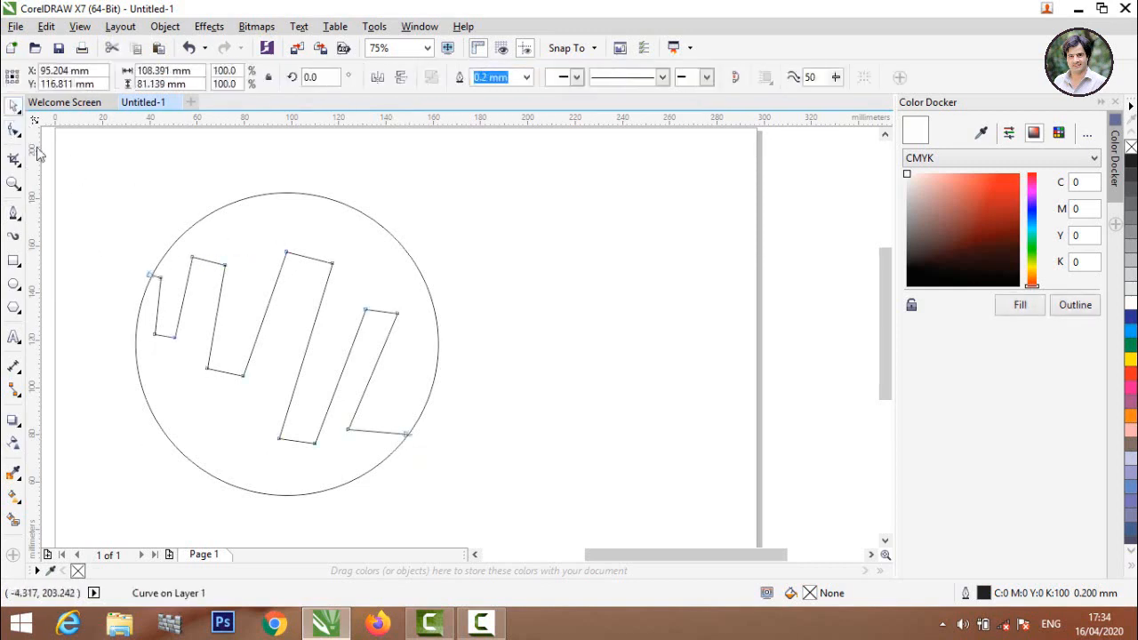
scroll(162, 271, "up", 4)
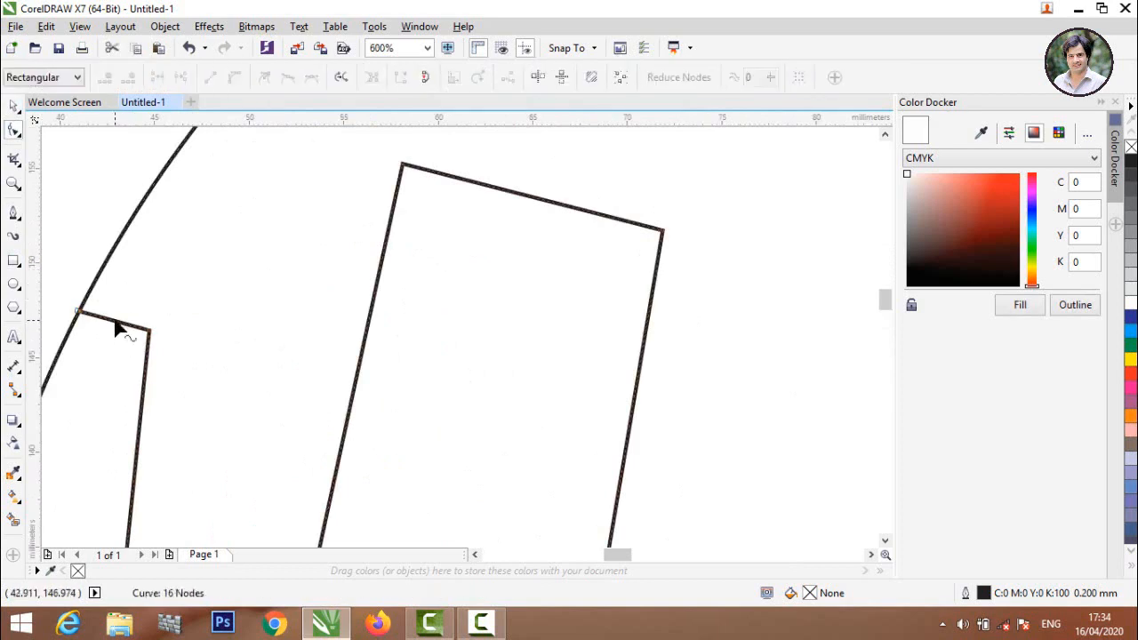
left_click(116, 324)
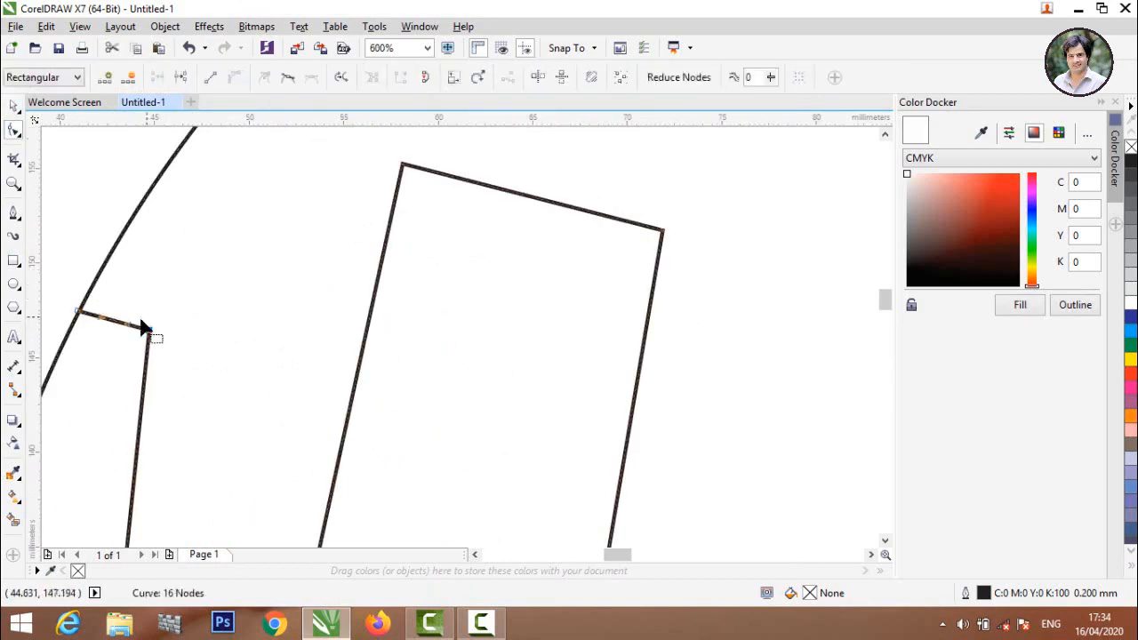
left_click_drag(98, 317, 108, 287)
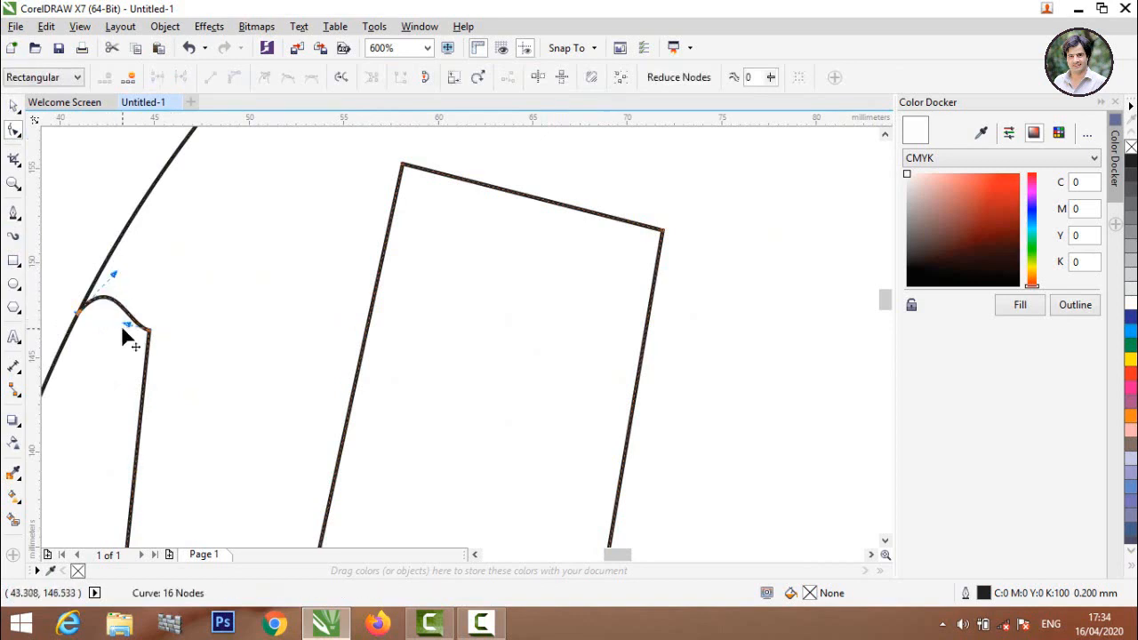
left_click_drag(127, 326, 153, 302)
Convert the bottom segment of the zigzag's first trough to a curve and shape it into a smooth rounded end
scroll(142, 262, "down", 3)
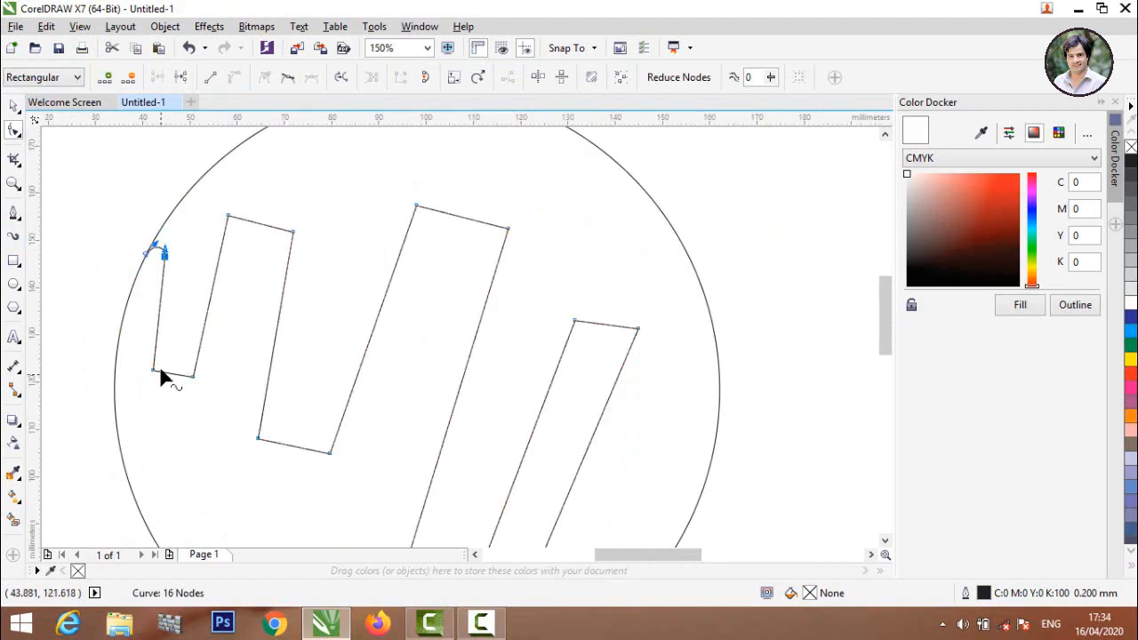
scroll(161, 372, "up", 2)
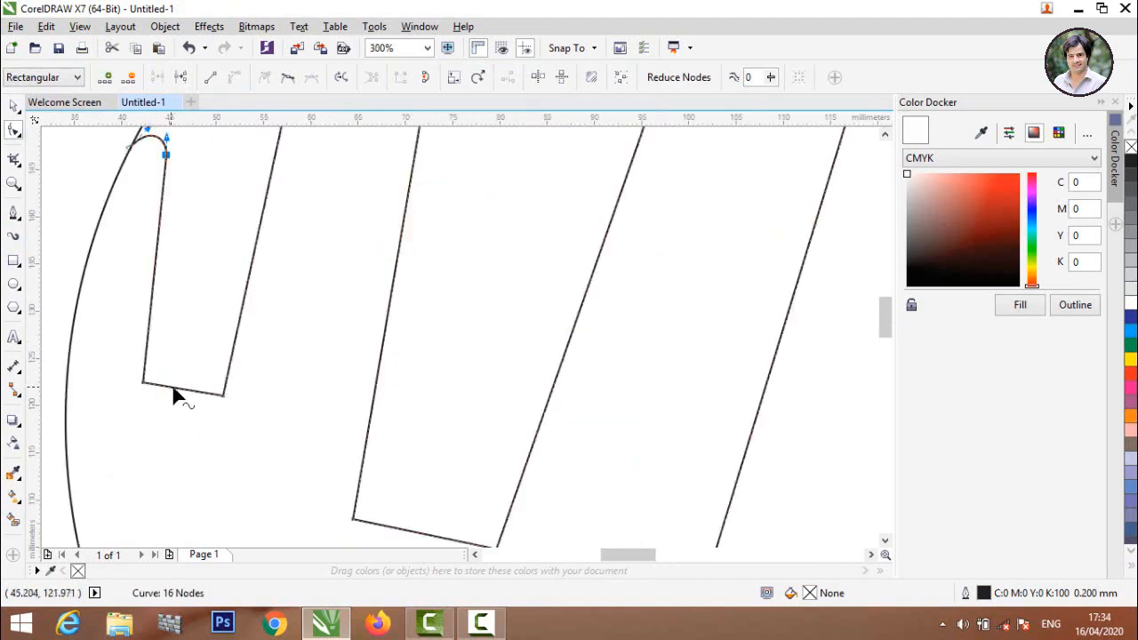
left_click(174, 389)
left_click(235, 80)
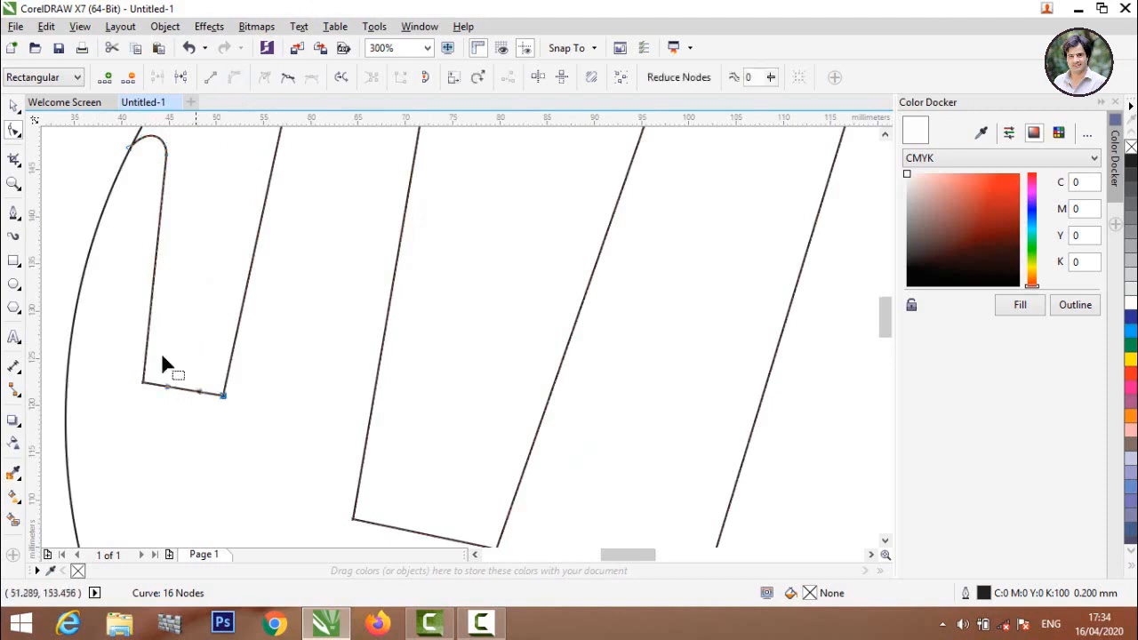
left_click_drag(169, 396, 121, 406)
left_click(207, 397)
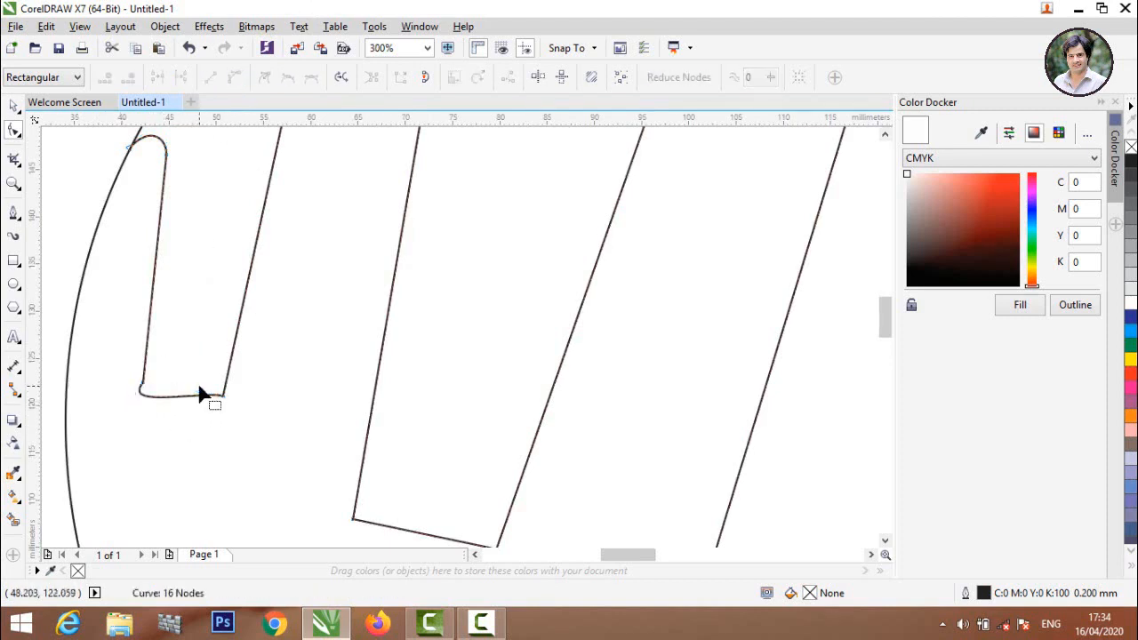
left_click(224, 397)
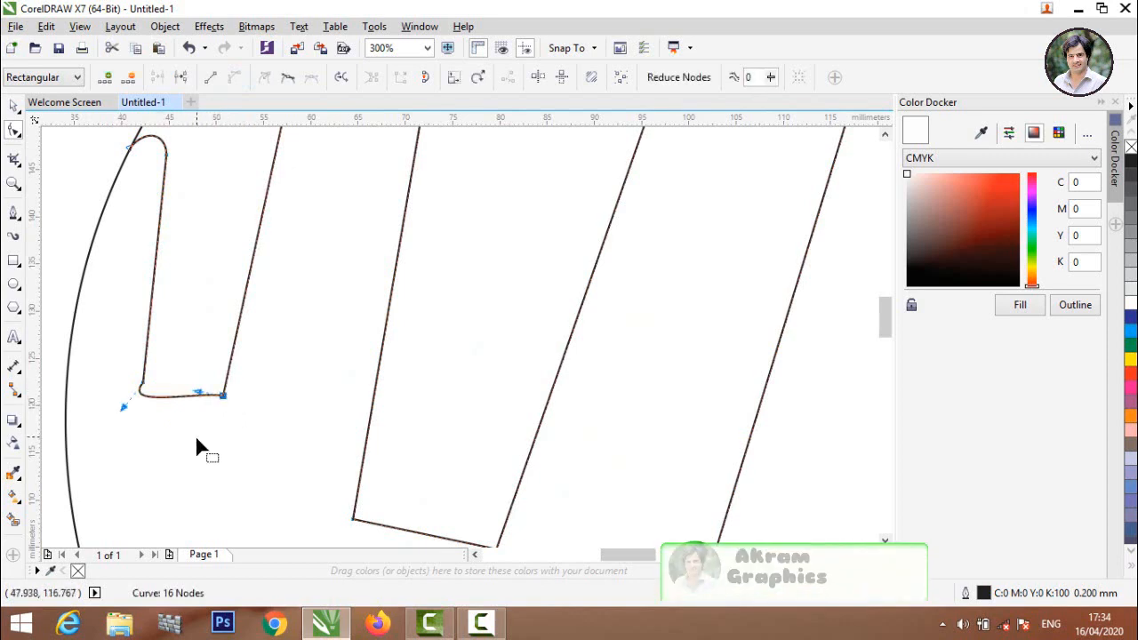
scroll(195, 449, "up", 2)
scroll(212, 346, "down", 2)
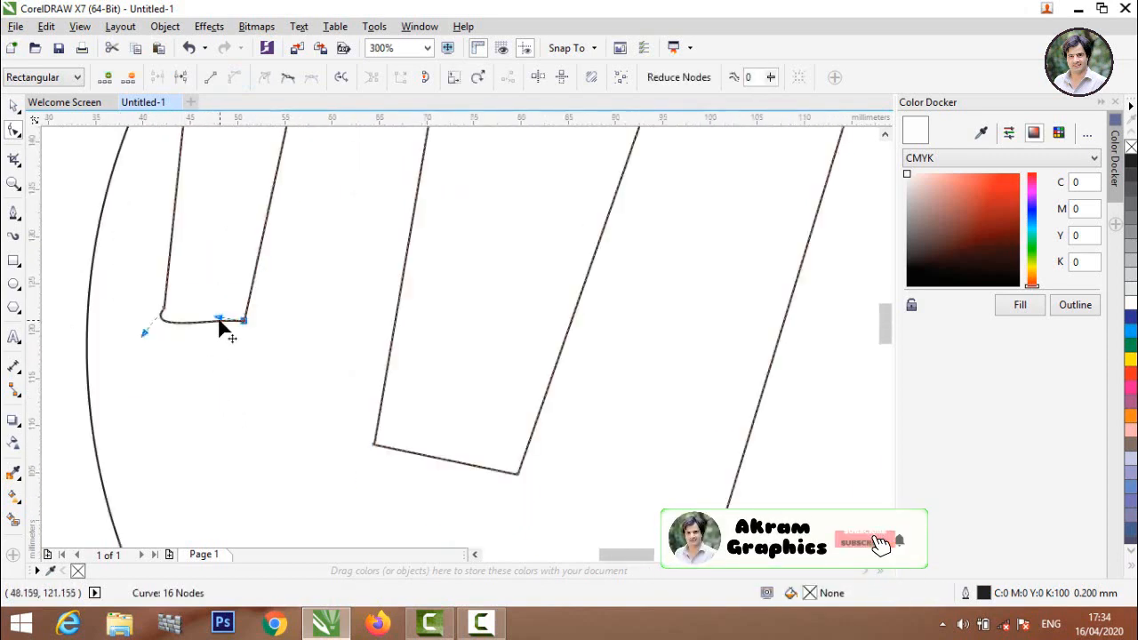
left_click_drag(216, 322, 153, 345)
Convert the top segment of the zigzag's second peak to a curve and bend it upward into a rounded cap
scroll(154, 351, "down", 1)
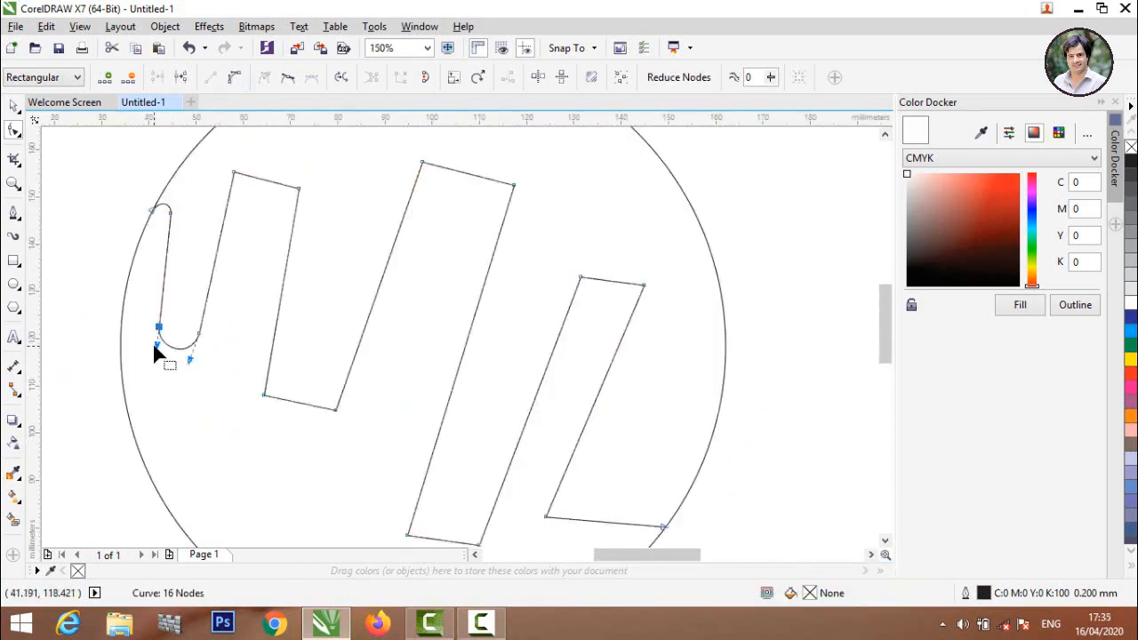
left_click(264, 179)
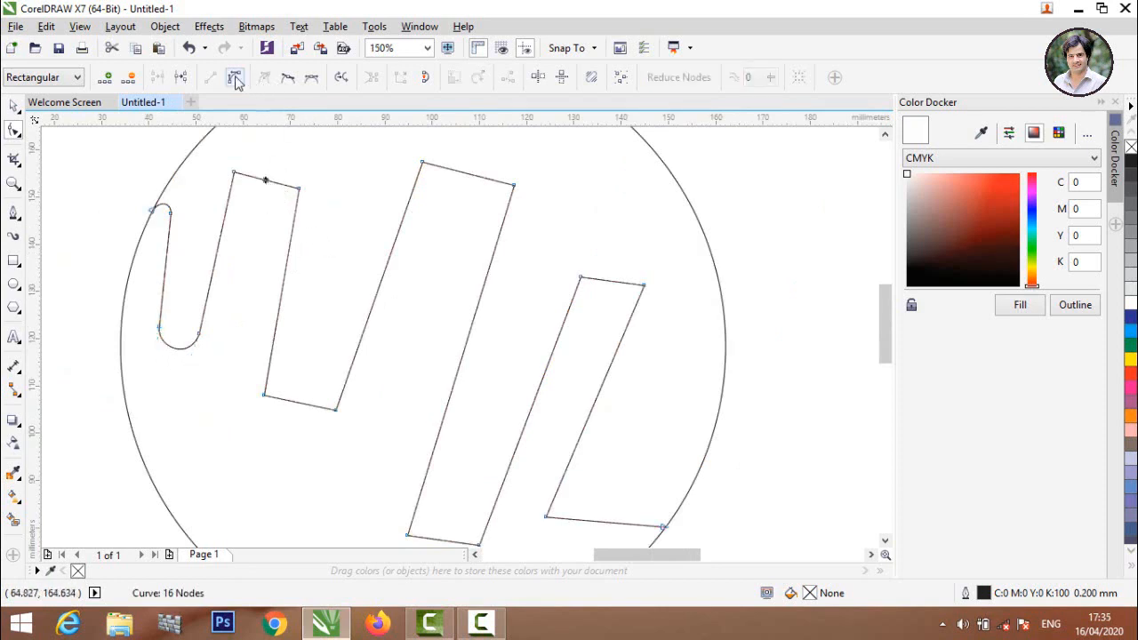
left_click(236, 79)
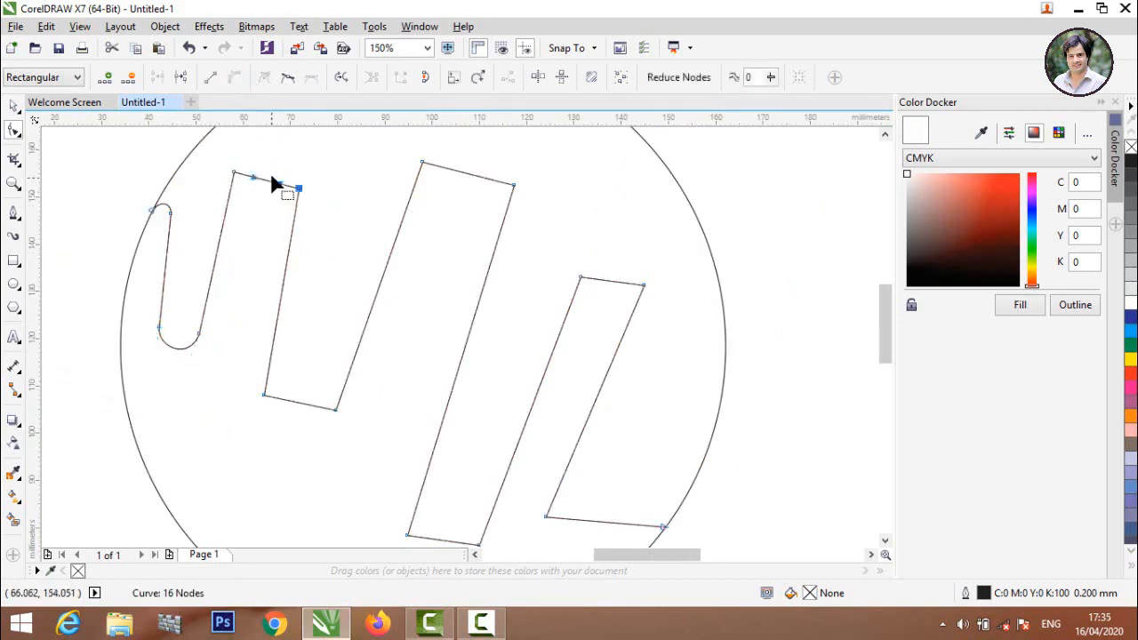
scroll(254, 197, "up", 1)
scroll(255, 204, "down", 2)
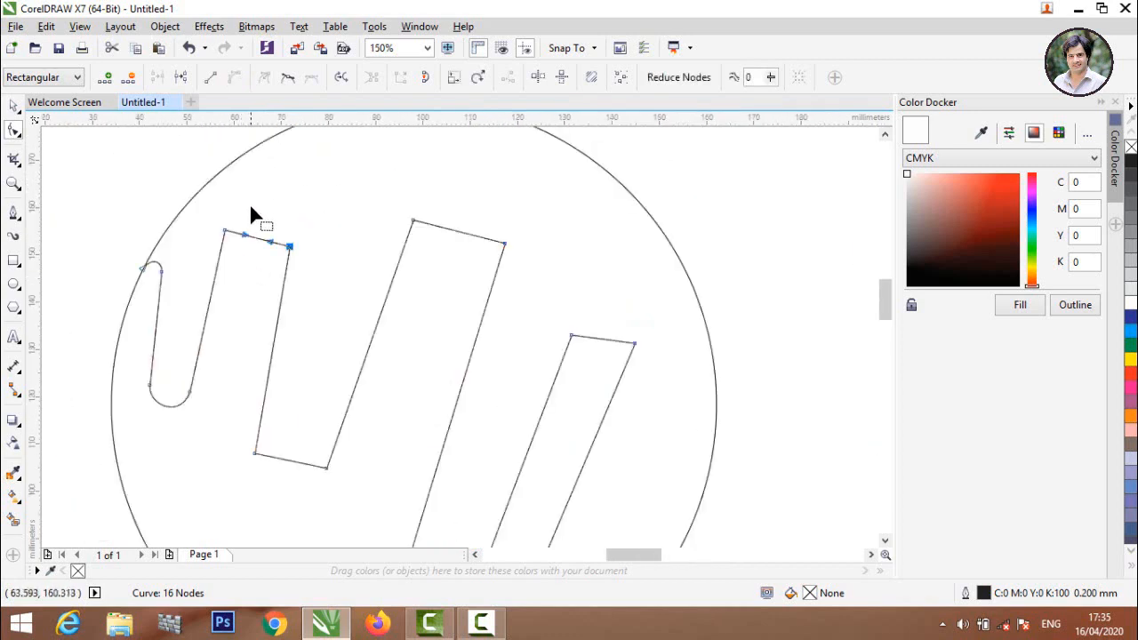
scroll(254, 216, "up", 3)
left_click_drag(240, 329, 241, 279)
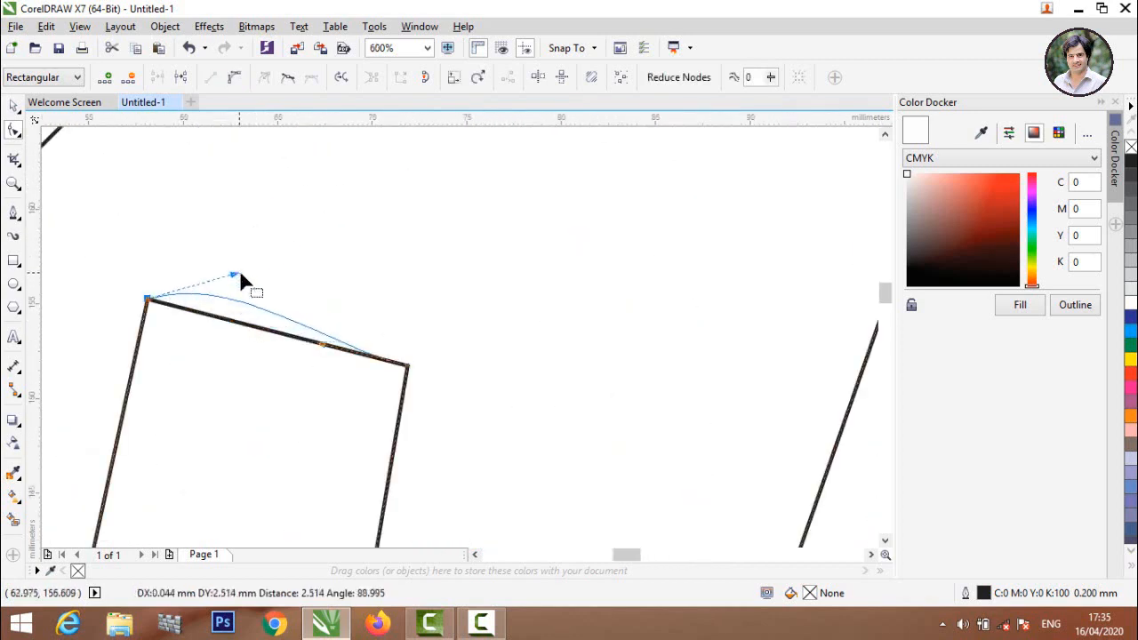
left_click_drag(324, 345, 399, 262)
left_click(232, 267)
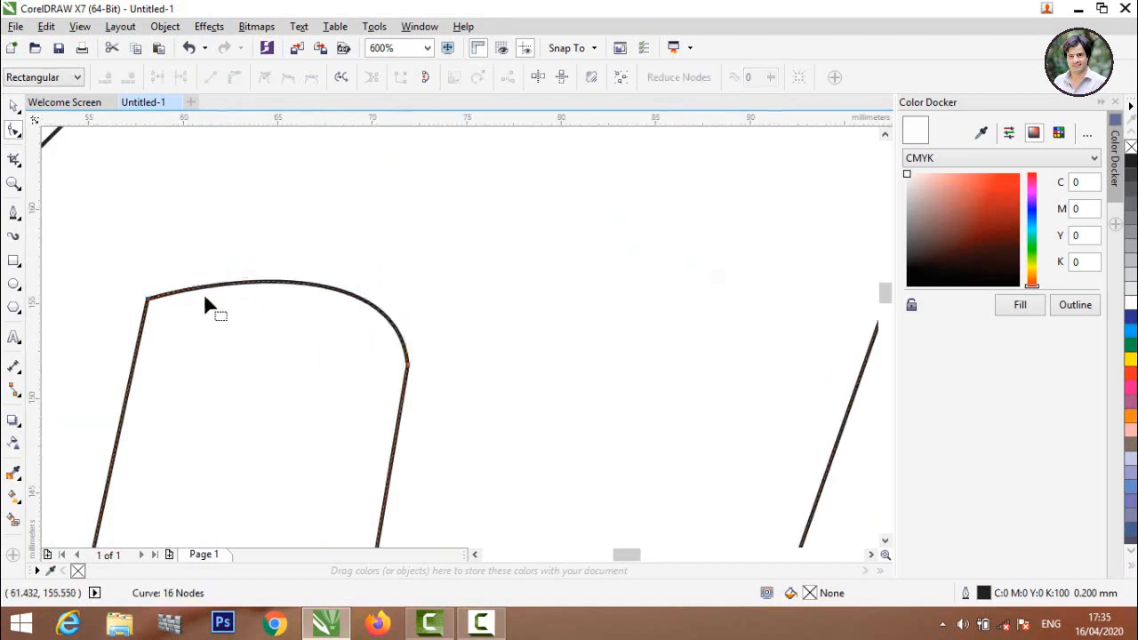
left_click(146, 303)
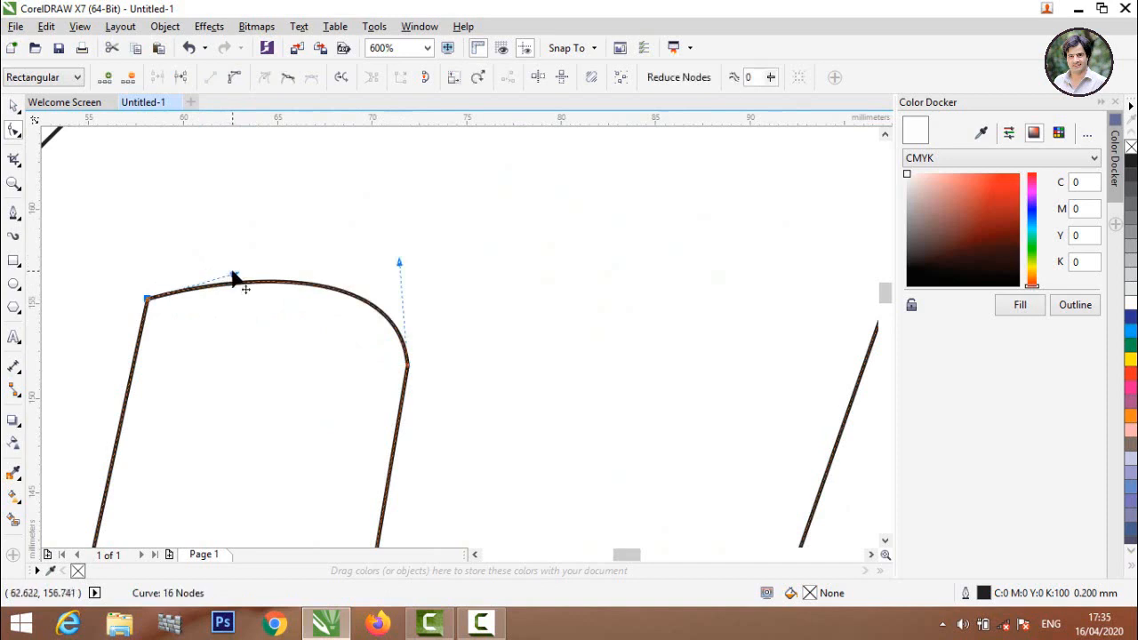
left_click_drag(229, 277, 156, 275)
left_click_drag(395, 263, 432, 229)
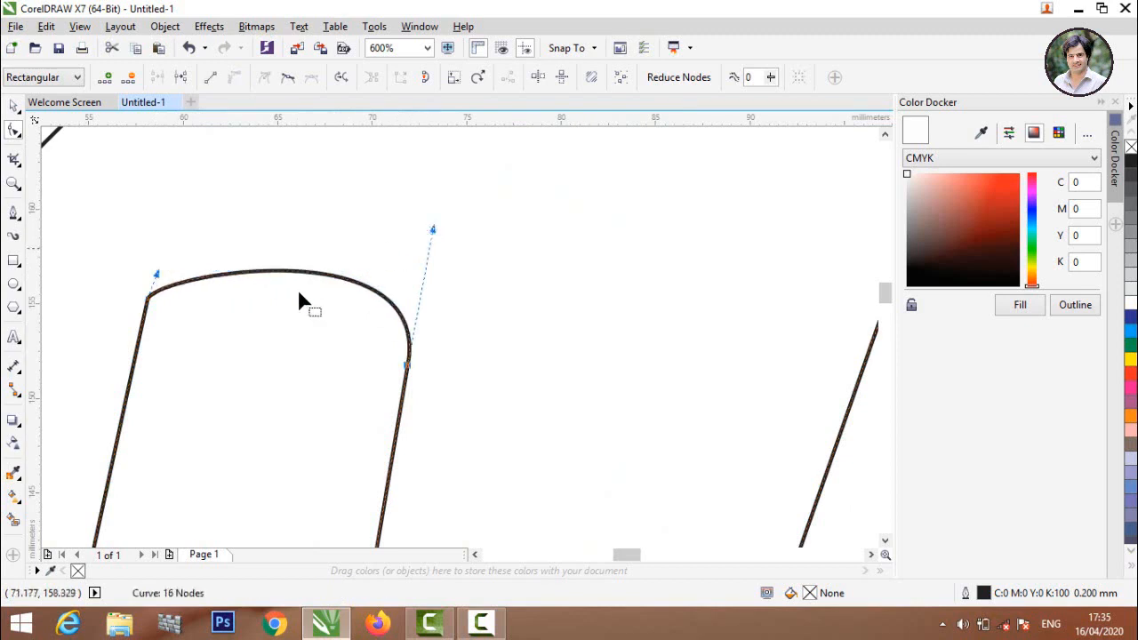
left_click(148, 300)
key("Delete")
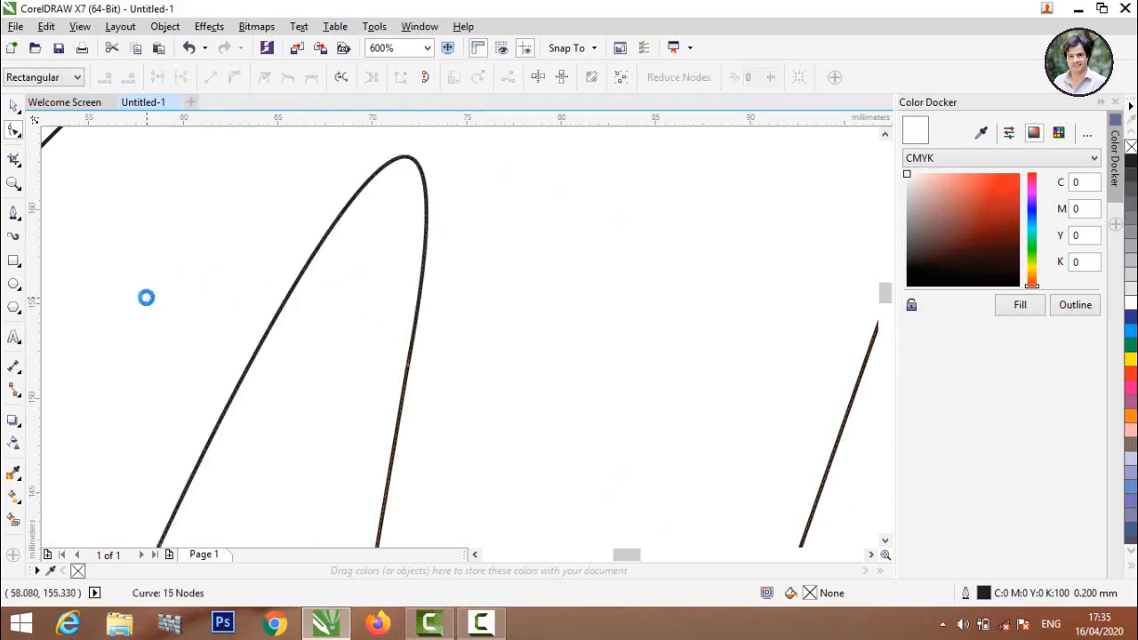
key("ctrl+z")
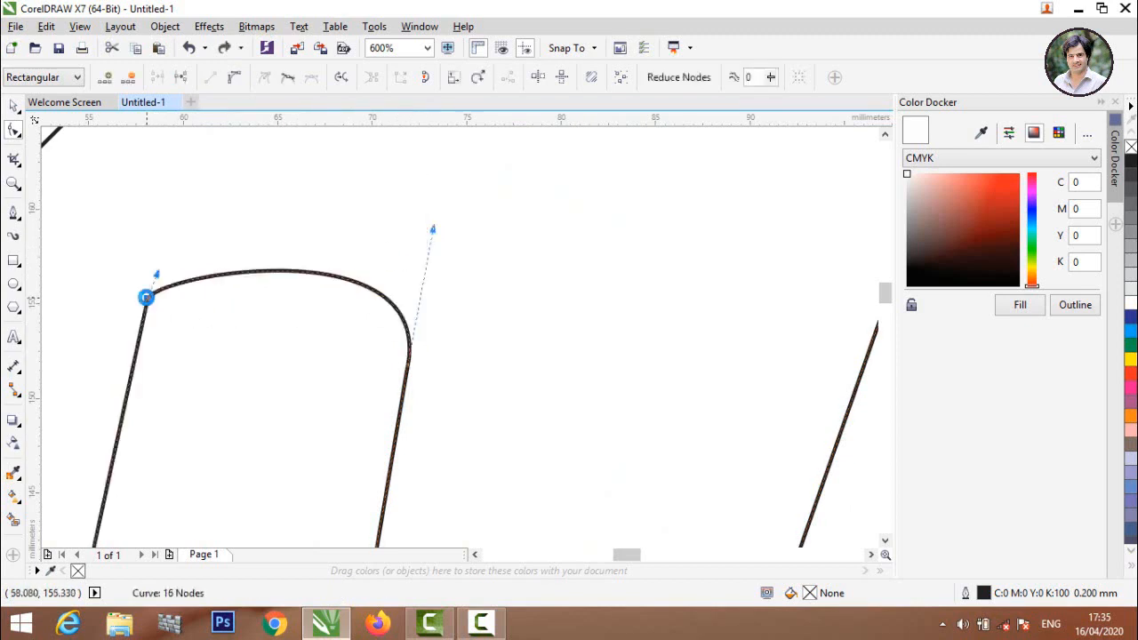
Fine-tune both curve handles of the second peak's cap so it flows smoothly into the straight sides
scroll(167, 278, "up", 4)
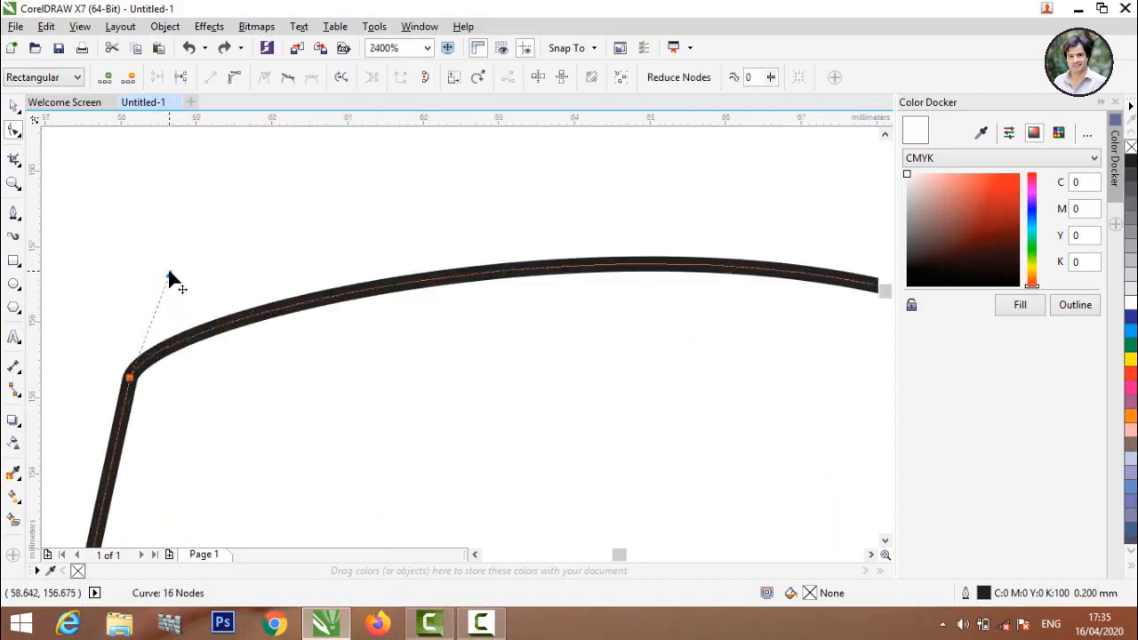
left_click_drag(166, 270, 145, 262)
scroll(142, 261, "down", 6)
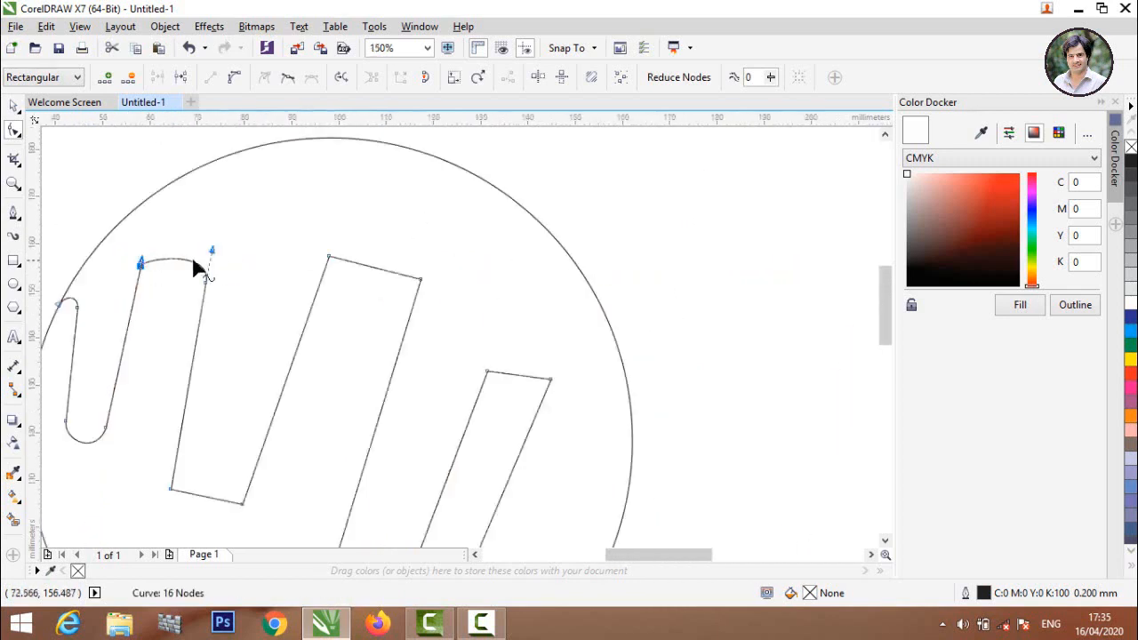
scroll(197, 240, "up", 4)
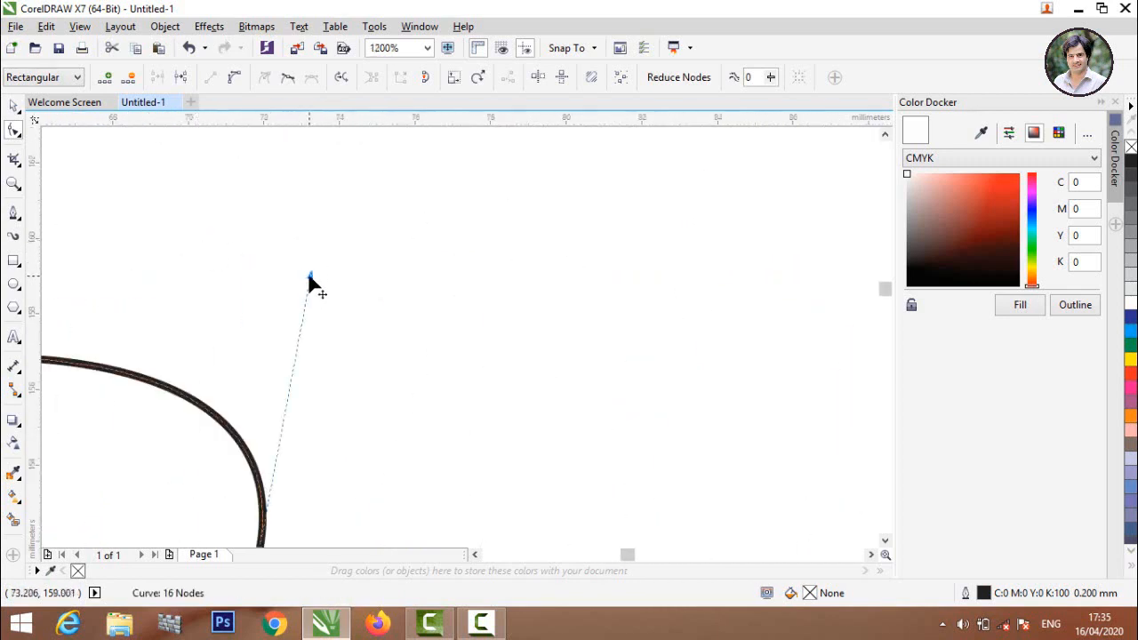
left_click_drag(309, 278, 336, 240)
scroll(335, 240, "down", 6)
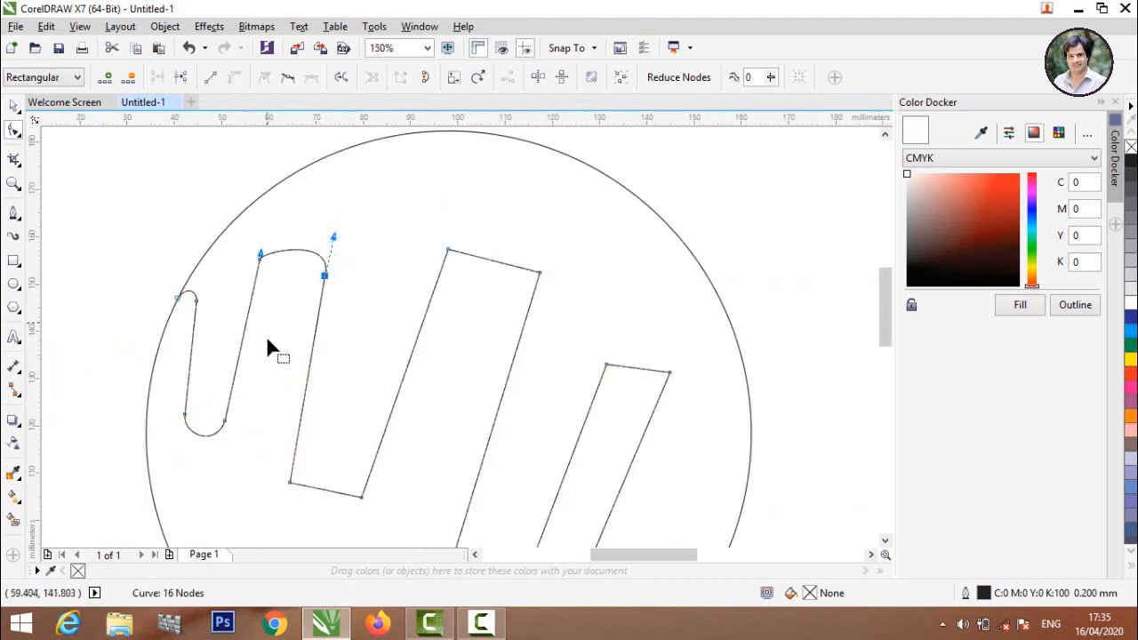
Convert the bottom segment of the zigzag's second trough to a curve and bend it downward into a rounded end
left_click(334, 503)
scroll(343, 502, "up", 4)
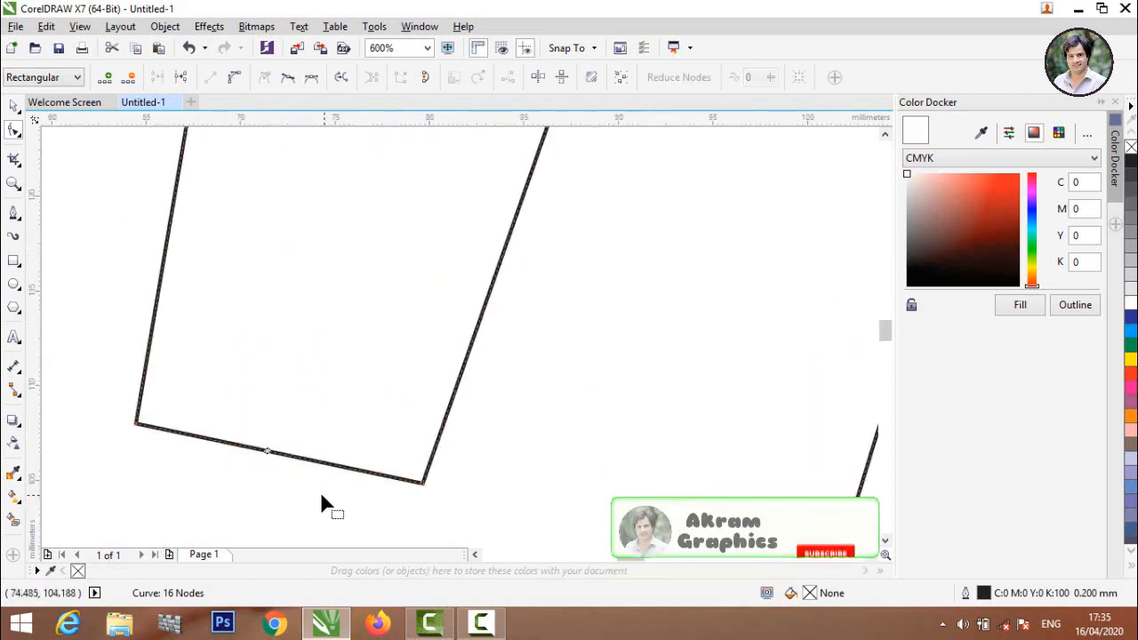
left_click(234, 77)
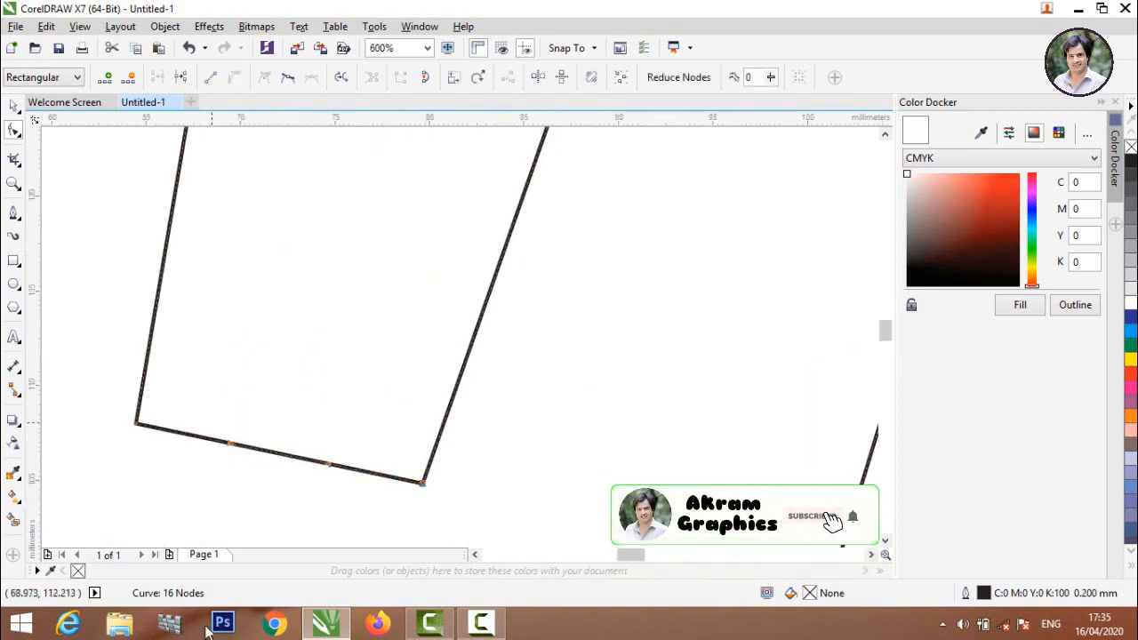
left_click_drag(229, 450, 208, 483)
scroll(206, 472, "down", 4)
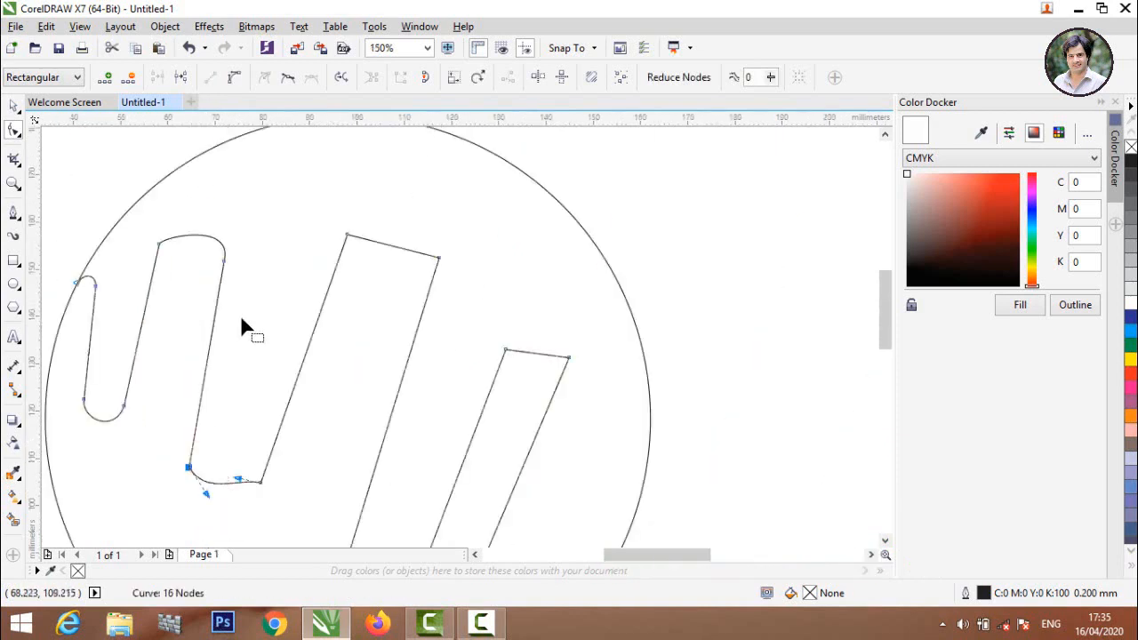
scroll(291, 366, "down", 4)
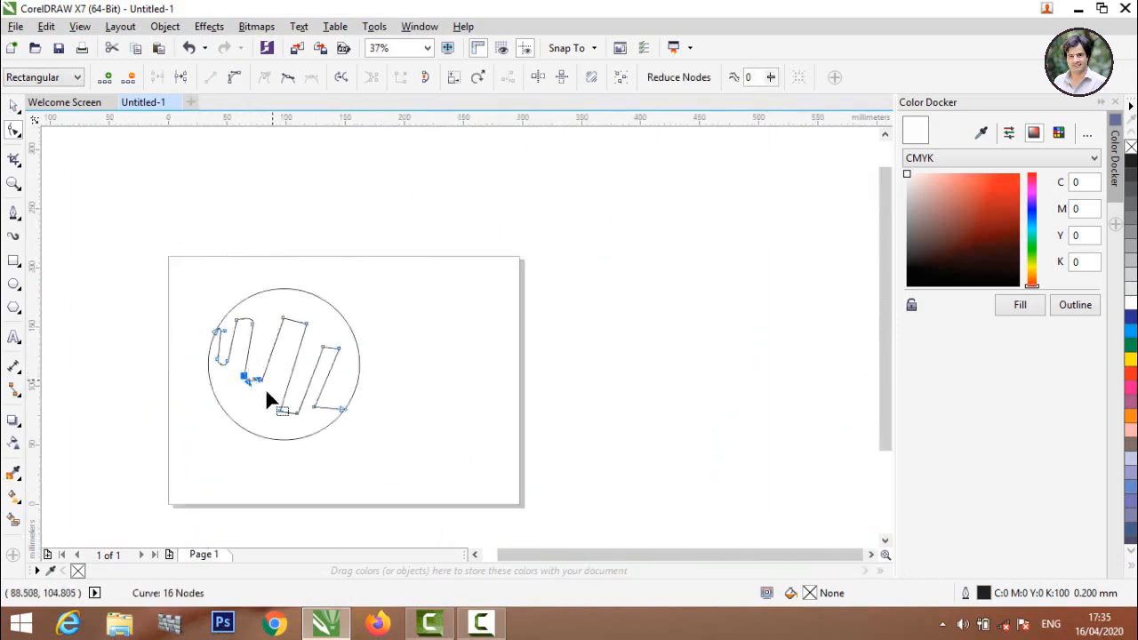
scroll(249, 391, "up", 6)
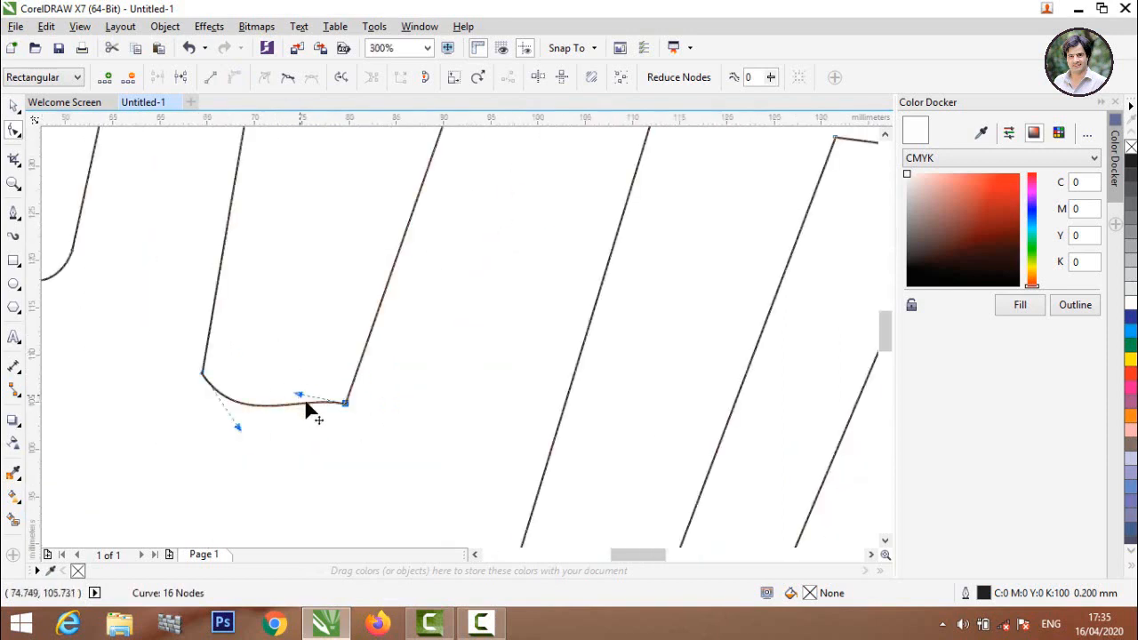
left_click_drag(310, 407, 332, 457)
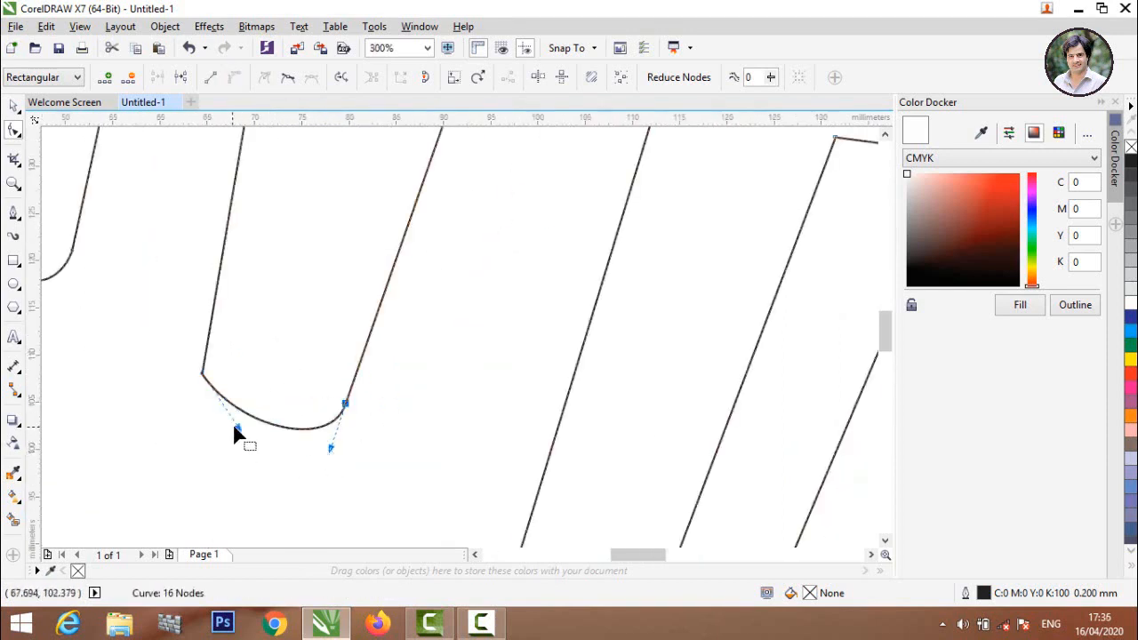
left_click(239, 427)
left_click_drag(238, 428, 196, 429)
Refine both curve handles of the second trough's rounded end so they line up with its straight sides
scroll(201, 391, "up", 2)
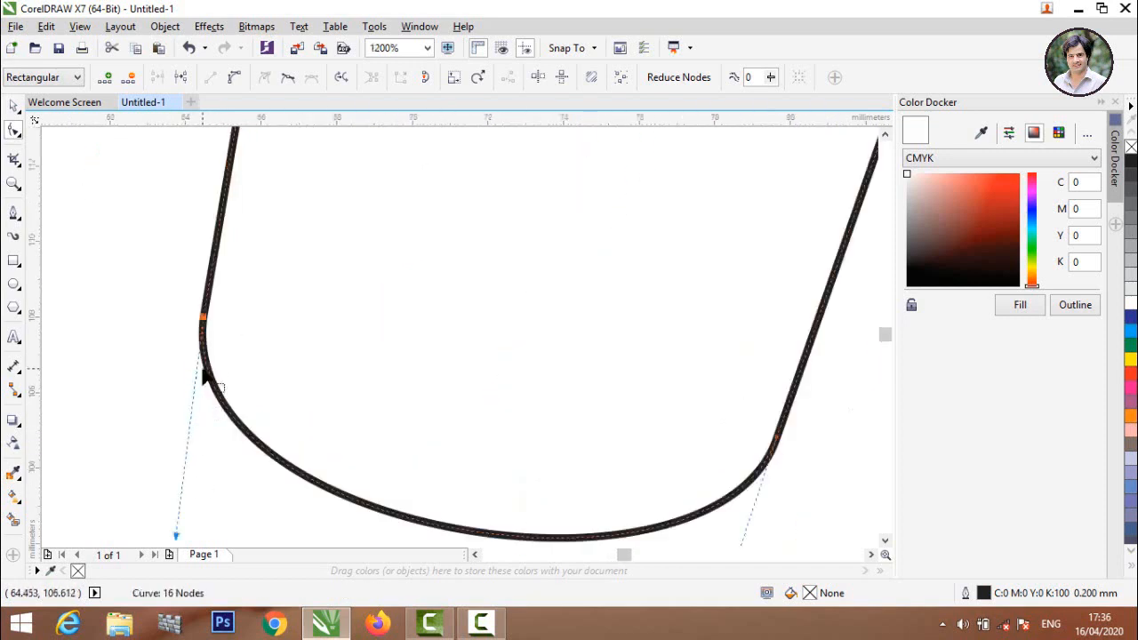
scroll(191, 418, "down", 1)
scroll(189, 435, "up", 1)
left_click_drag(185, 439, 172, 442)
scroll(436, 501, "down", 2)
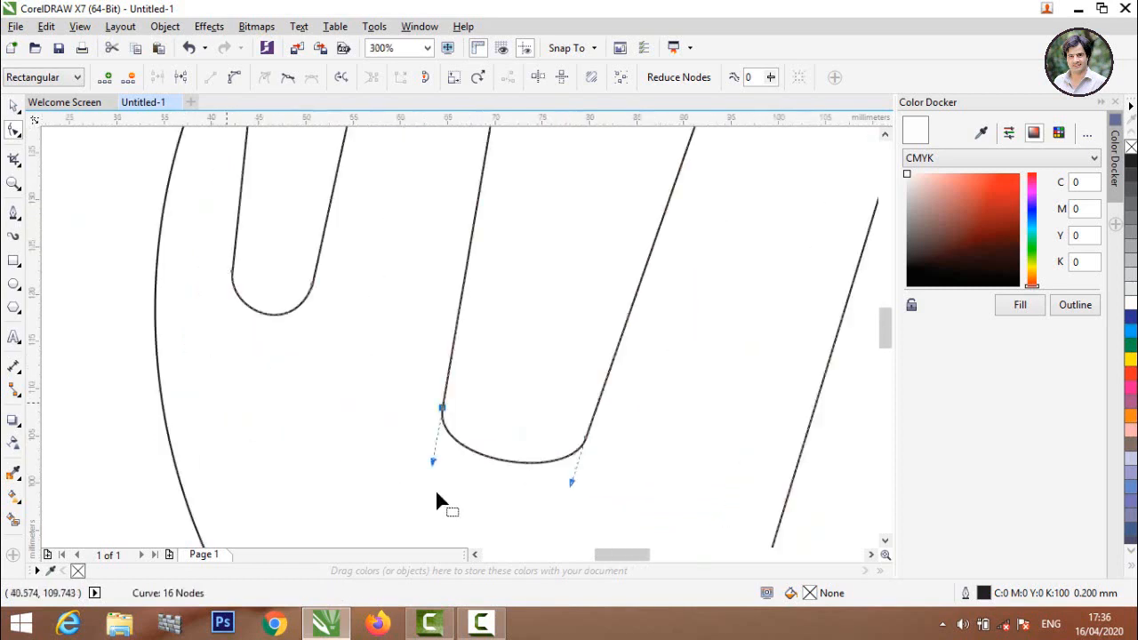
scroll(471, 465, "up", 1)
scroll(102, 356, "down", 3)
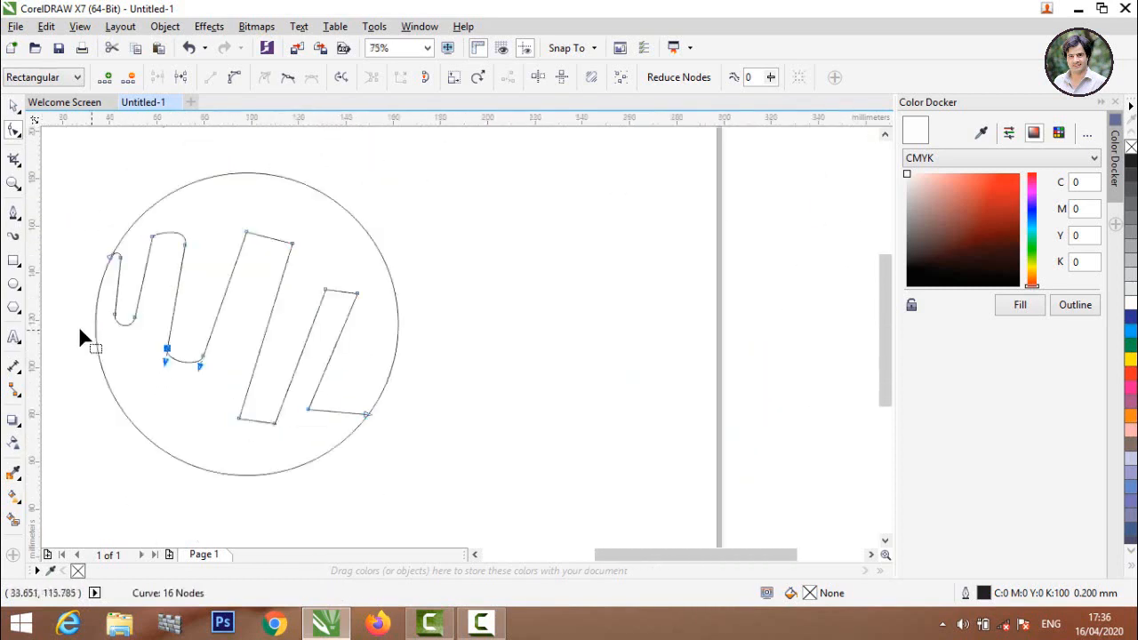
scroll(214, 368, "up", 2)
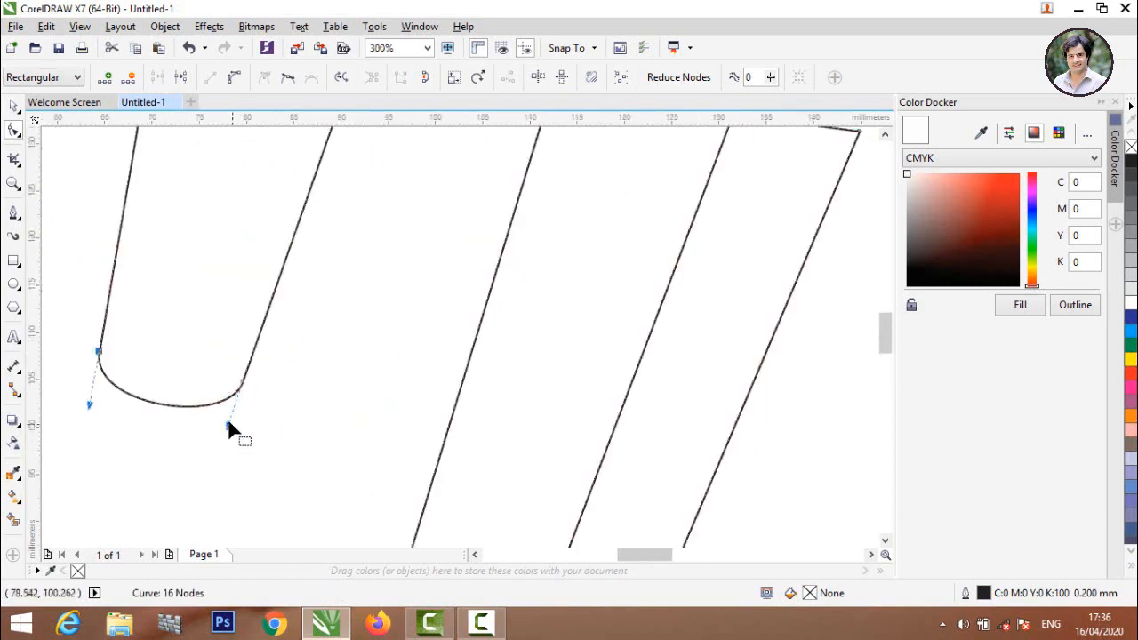
scroll(228, 432, "up", 1)
scroll(226, 434, "up", 1)
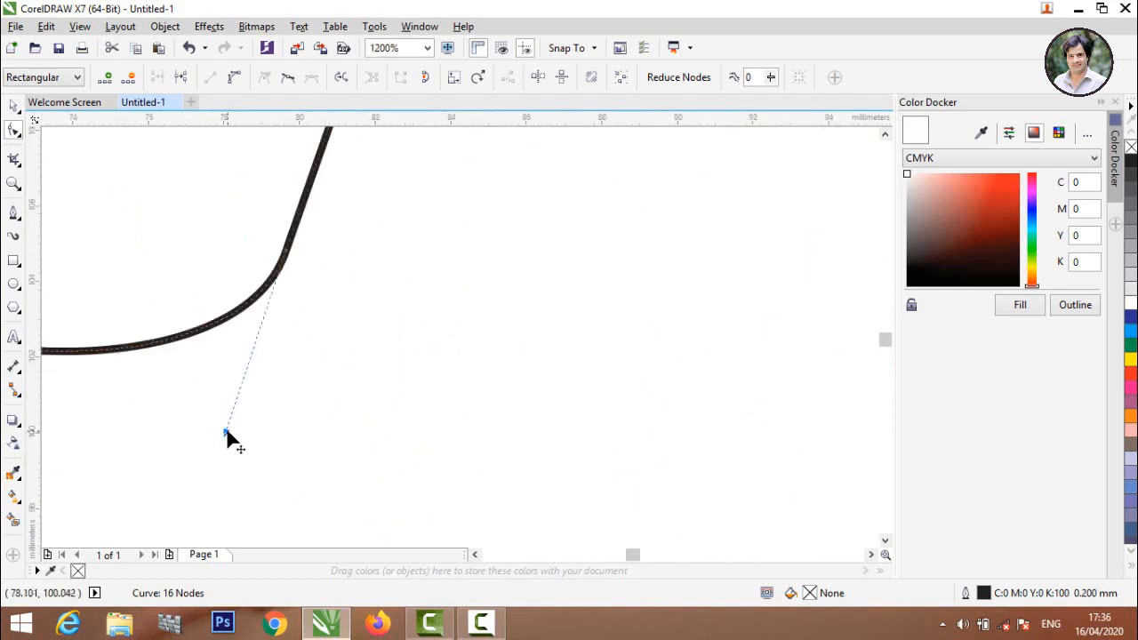
left_click_drag(226, 434, 214, 448)
scroll(214, 448, "down", 5)
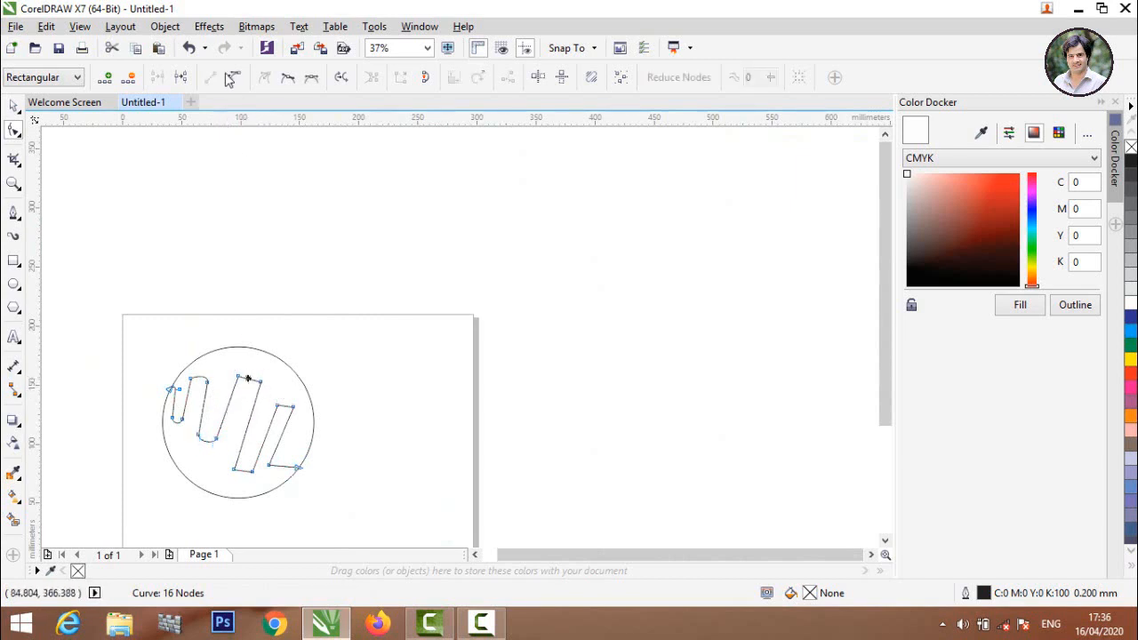
Convert the top segment of the zigzag's tall middle peak to a curve and bend it into a rounded cap
left_click(260, 380)
scroll(238, 411, "up", 3)
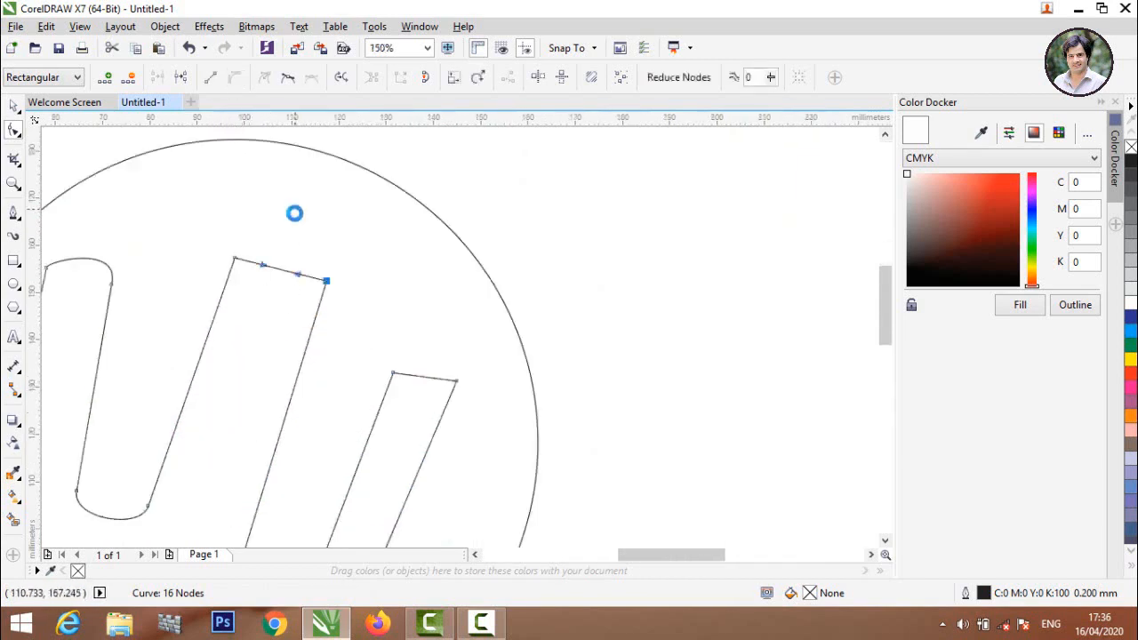
scroll(236, 376, "up", 3)
scroll(211, 417, "down", 2)
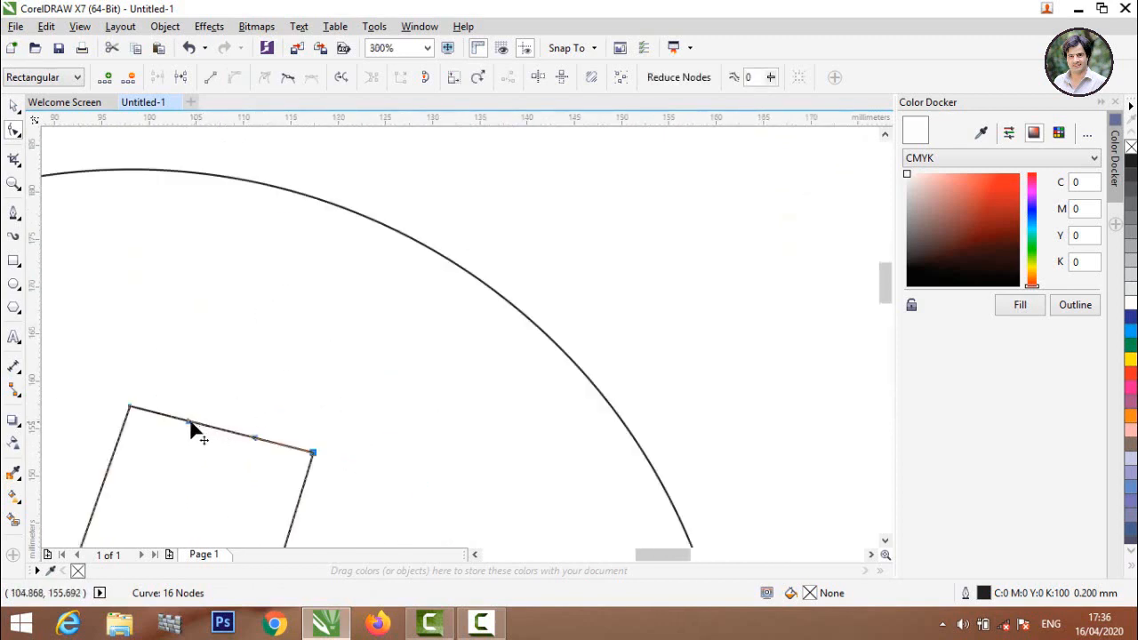
left_click_drag(190, 425, 170, 329)
left_click_drag(252, 439, 369, 321)
Adjust both curve handles of the tall middle peak's cap to blend it smoothly into the sides
scroll(368, 321, "down", 6)
scroll(325, 337, "up", 6)
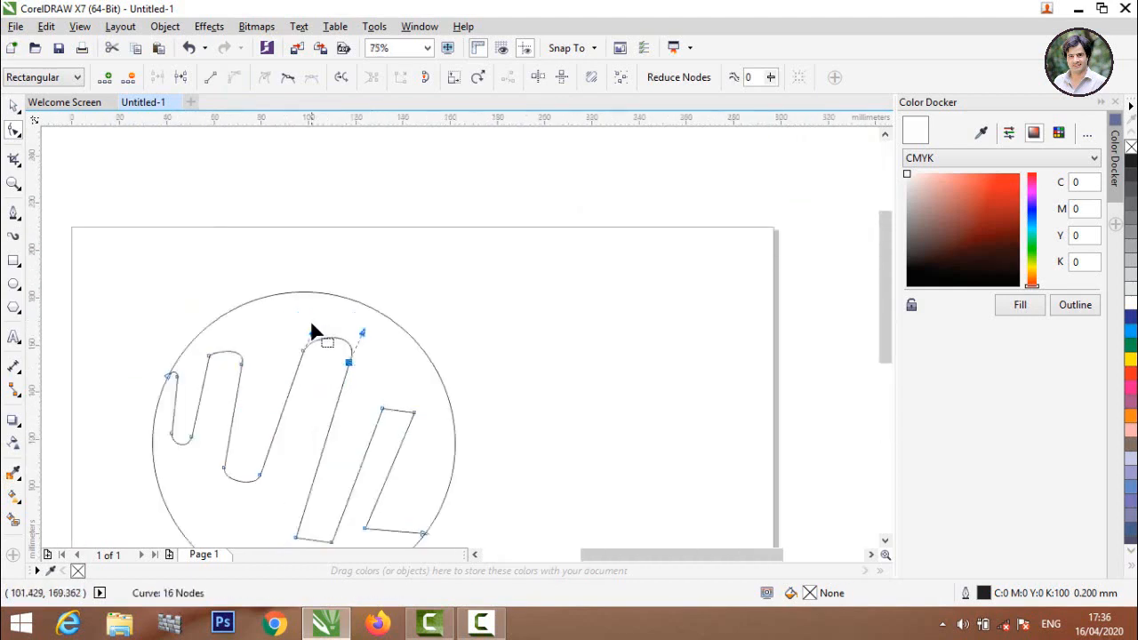
left_click_drag(315, 354, 288, 389)
scroll(456, 374, "down", 3)
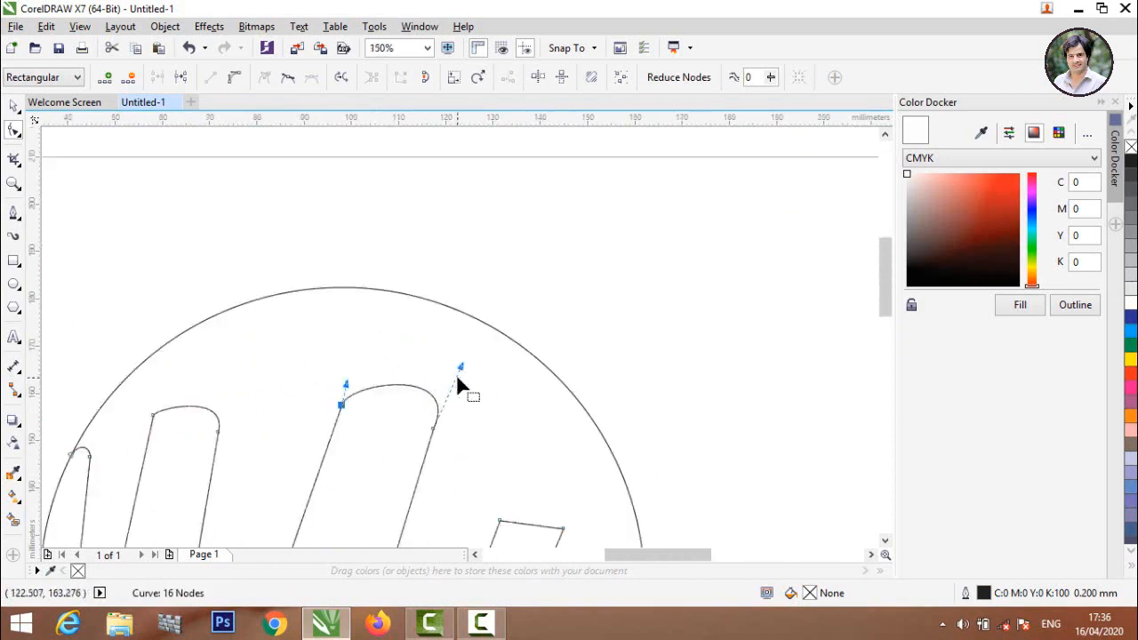
scroll(457, 366, "up", 3)
left_click_drag(462, 363, 442, 378)
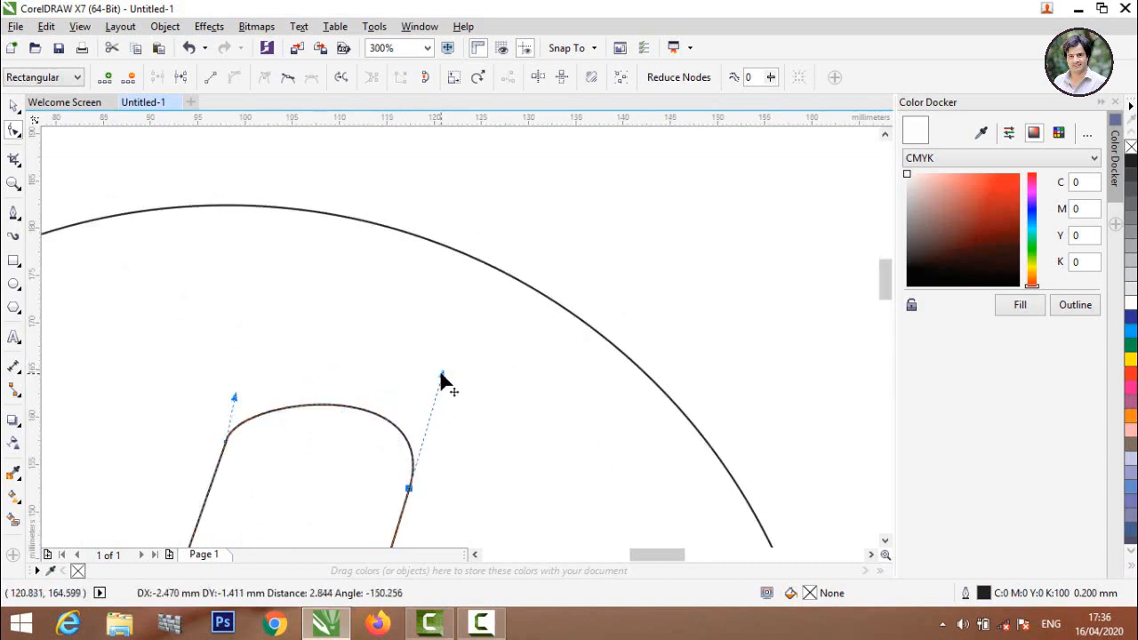
Convert the bottom segment of the zigzag's third, lowest trough to a curve and bend it downward into a rounded end
scroll(442, 378, "down", 5)
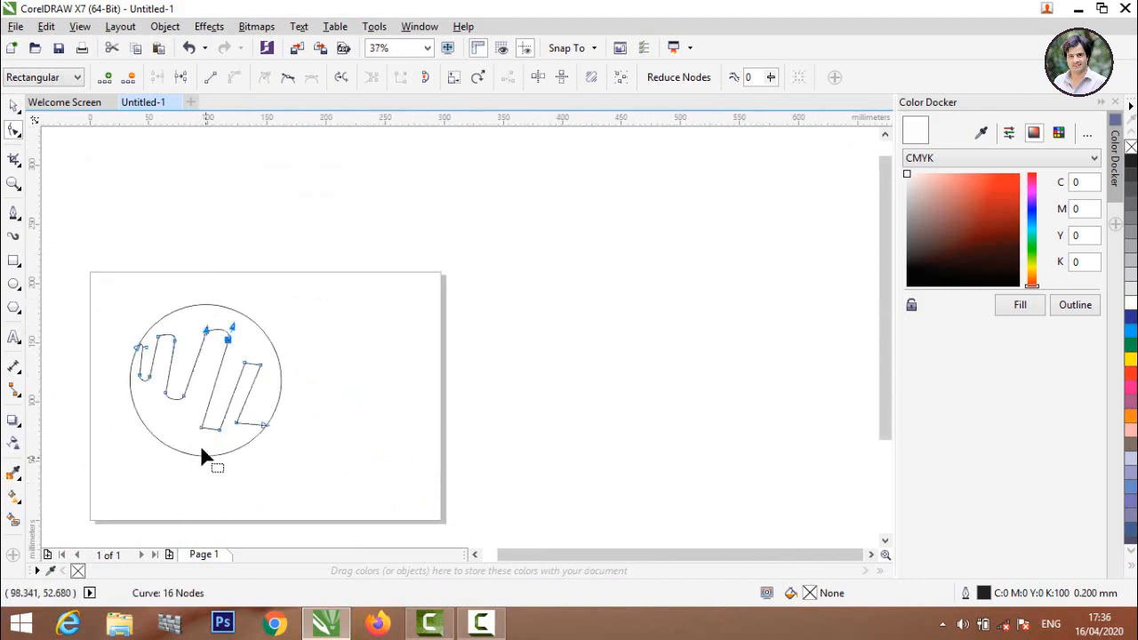
scroll(201, 441, "up", 2)
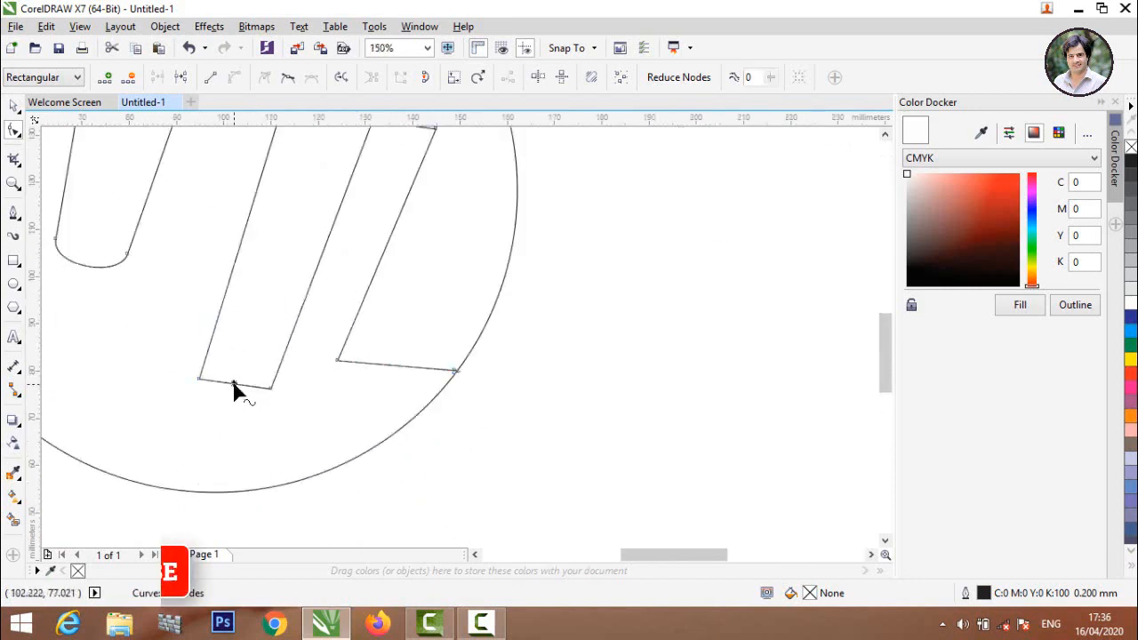
left_click(233, 384)
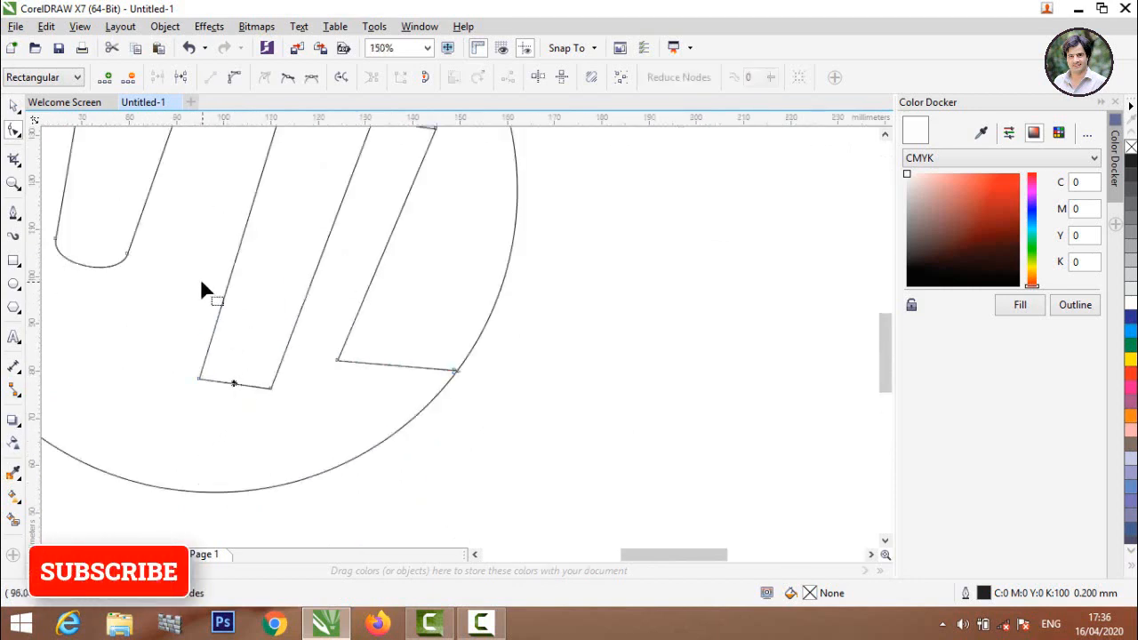
left_click(234, 77)
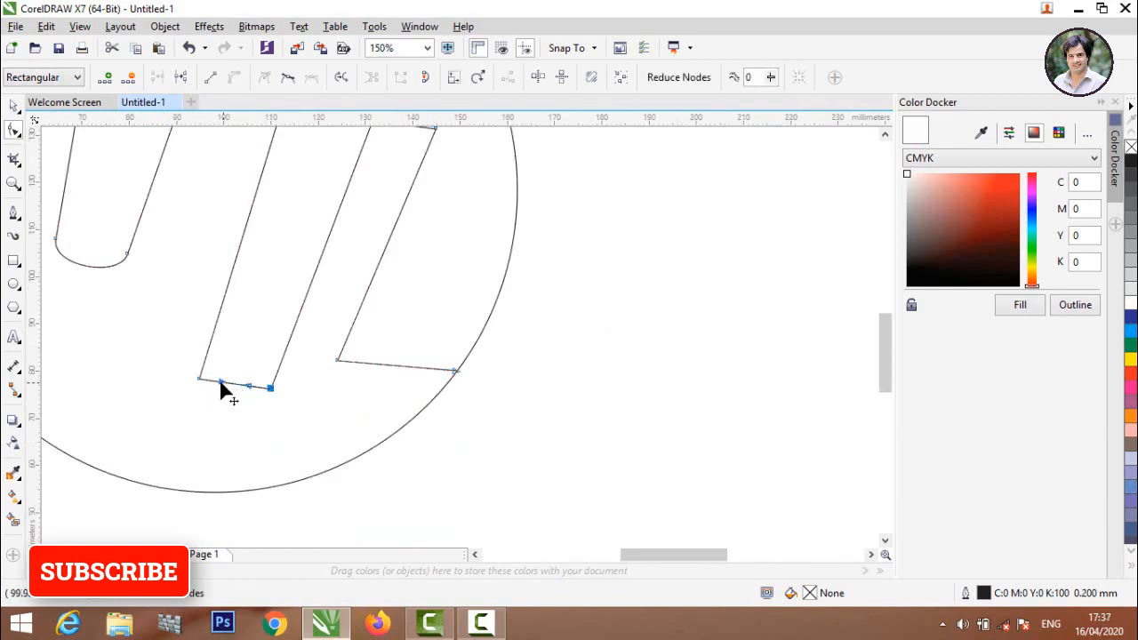
left_click_drag(224, 390, 263, 411)
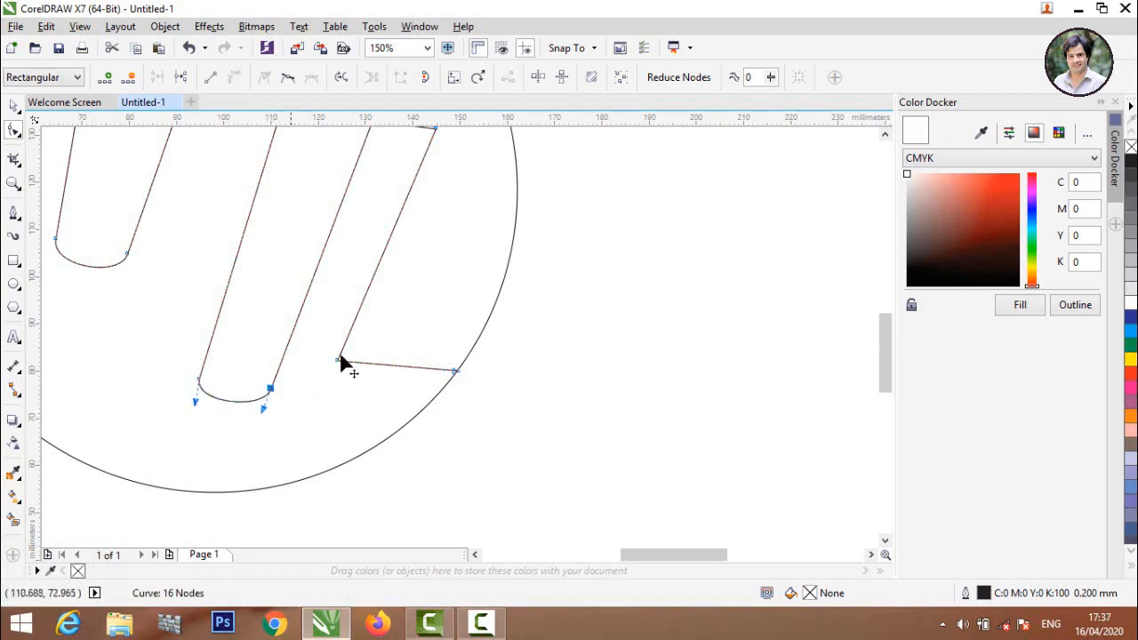
Select the zigzag's last segment, the one that ends on the circle's edge
left_click(390, 364)
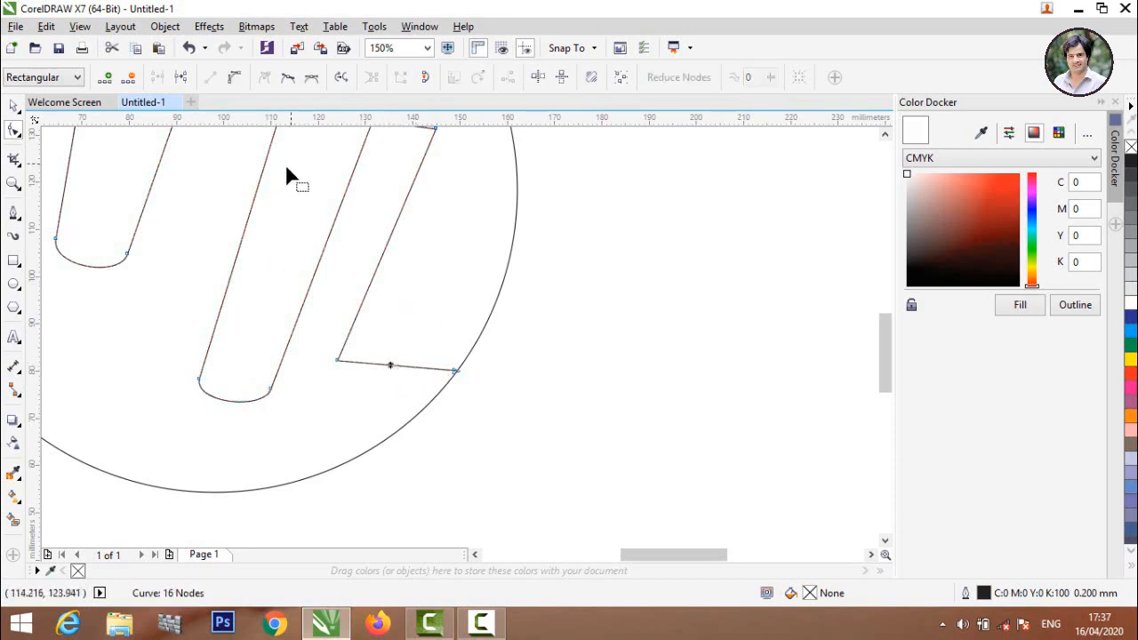
left_click(498, 625)
left_click(1058, 547)
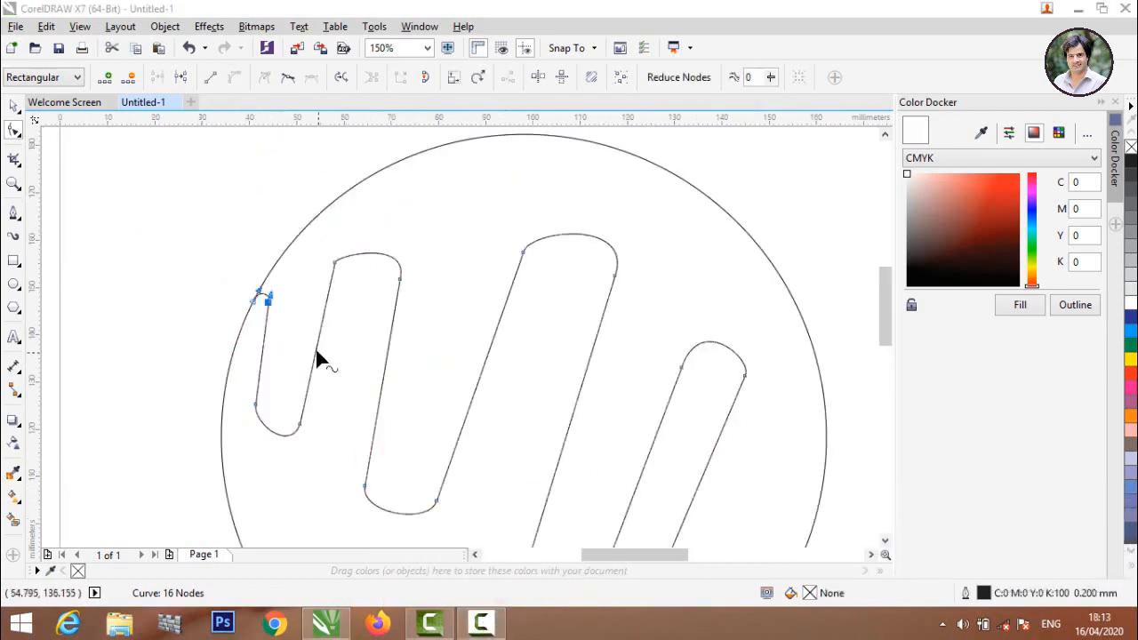
Convert the straight side between the first trough and the following peak to a curve and pull its upper handle outward
left_click(316, 354)
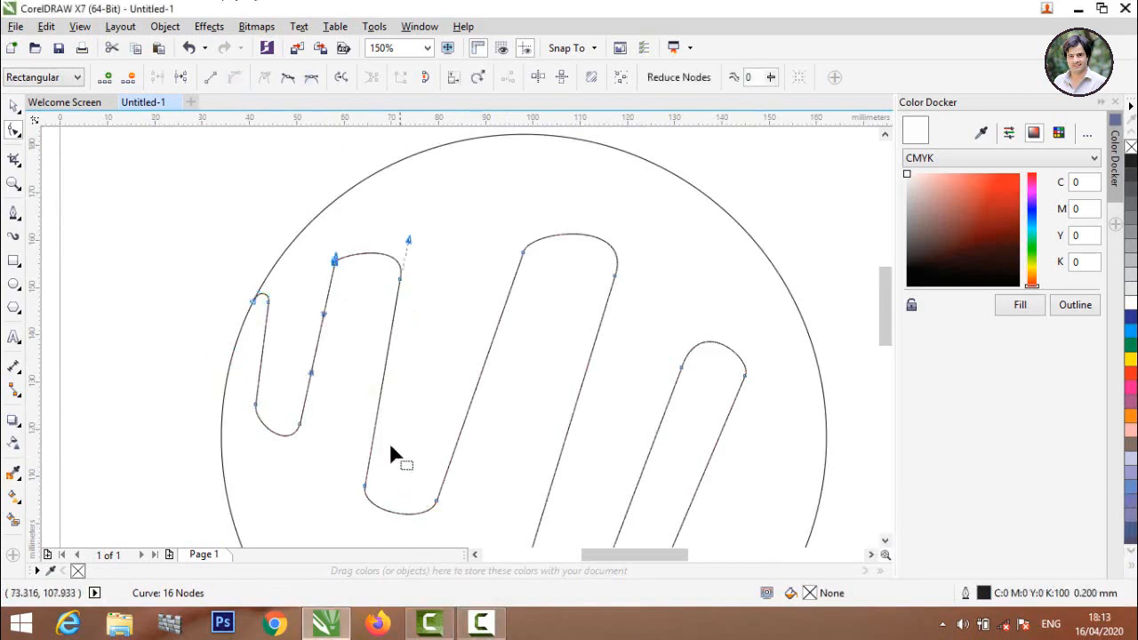
scroll(316, 298, "up", 3)
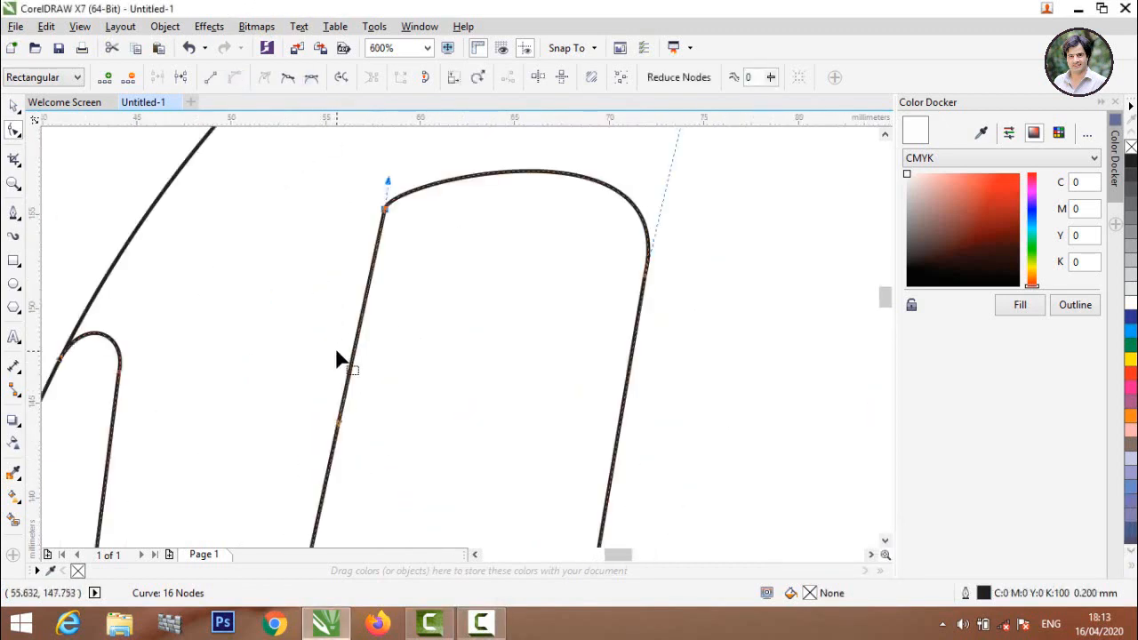
scroll(338, 365, "down", 1)
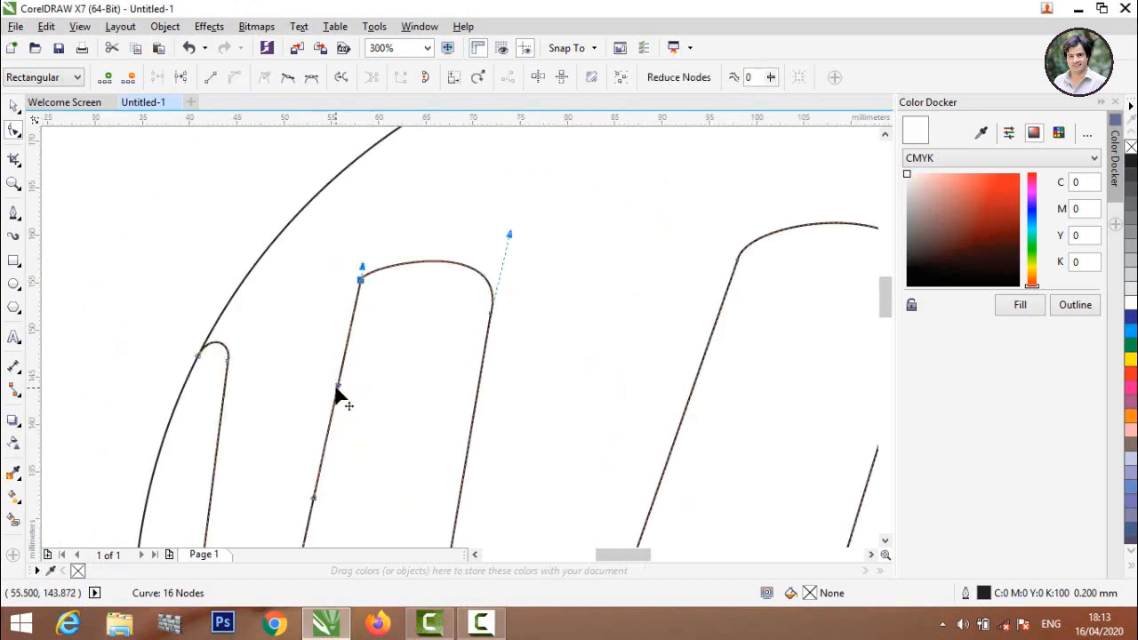
left_click_drag(338, 391, 292, 395)
Reposition the lower handle of the side rising from the first trough so it leaves the trough almost vertically
scroll(294, 423, "down", 3)
scroll(301, 409, "up", 1)
scroll(303, 411, "up", 3)
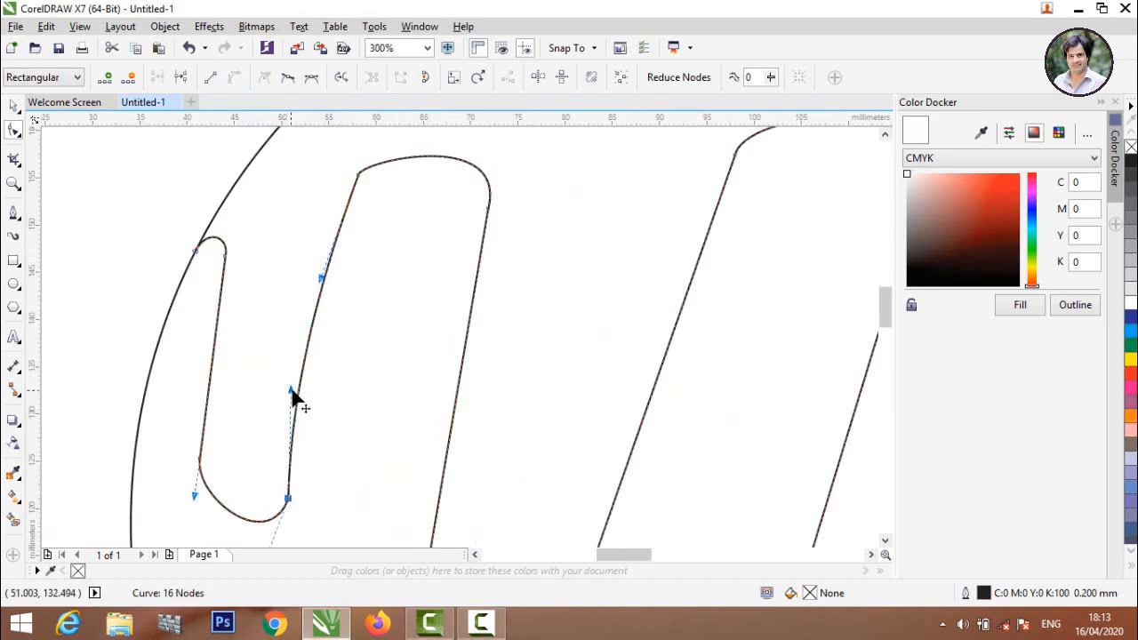
scroll(284, 400, "up", 3)
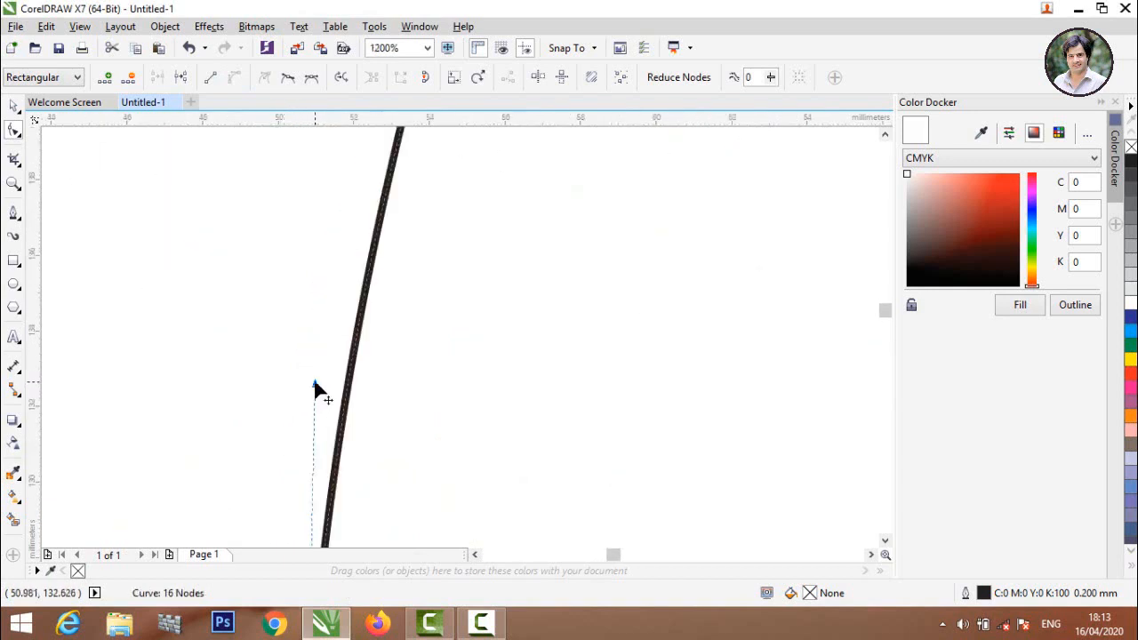
mouse_move(312, 384)
left_mouse_down()
mouse_move(326, 388)
mouse_move(300, 382)
left_mouse_up()
scroll(300, 382, "down", 3)
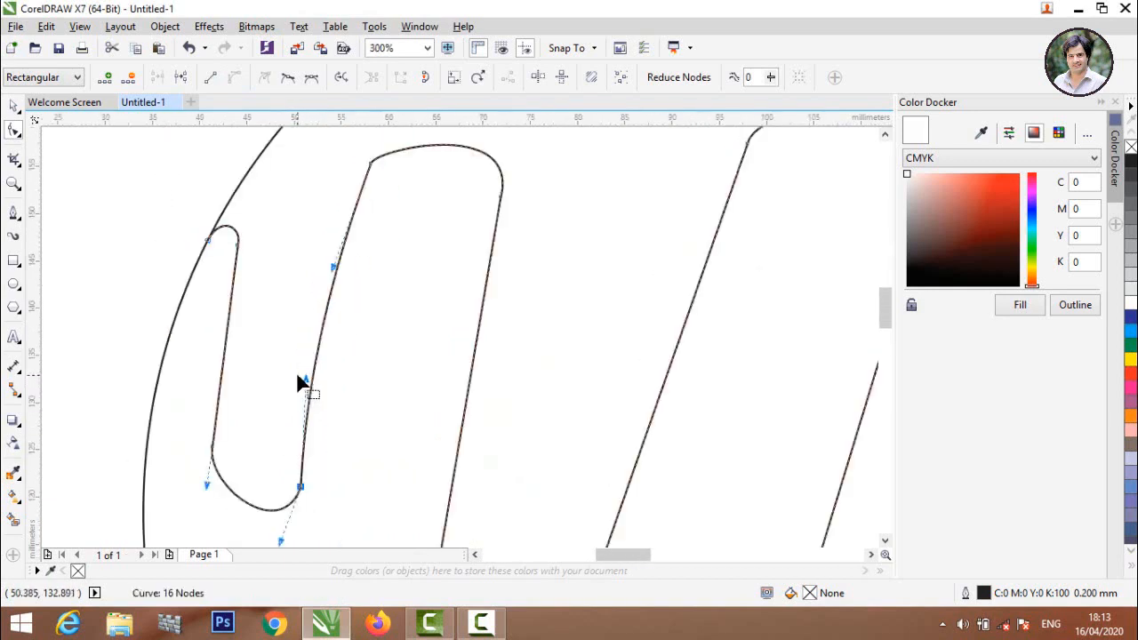
scroll(298, 378, "down", 1)
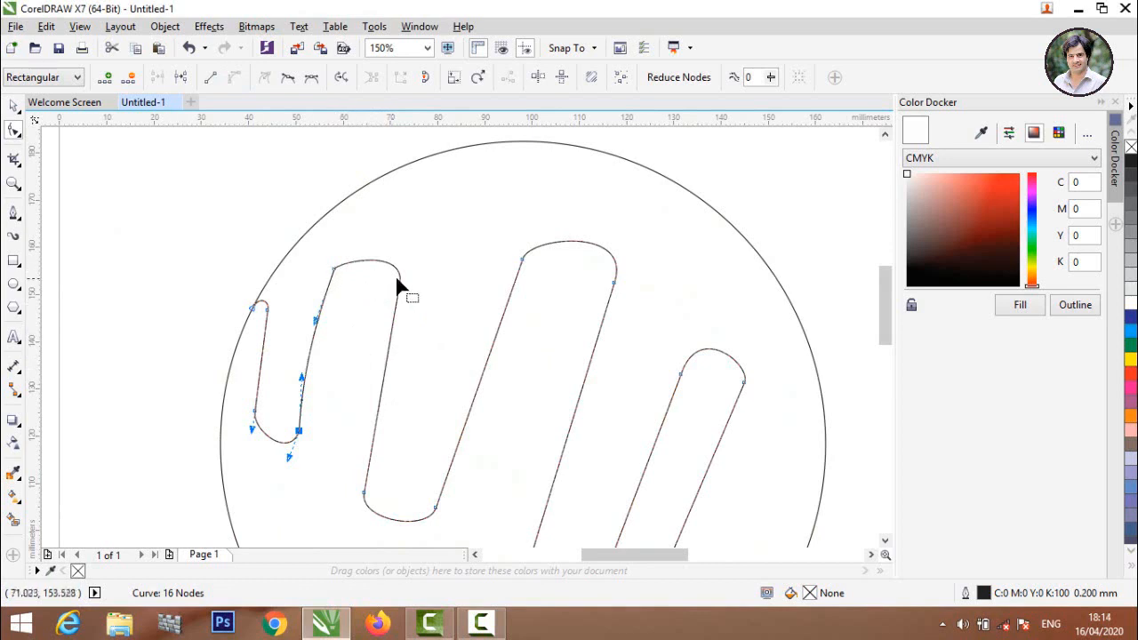
Shift both cap nodes of the peak between the first and second troughs to the right and bow its left side outward
left_click_drag(400, 285, 420, 287)
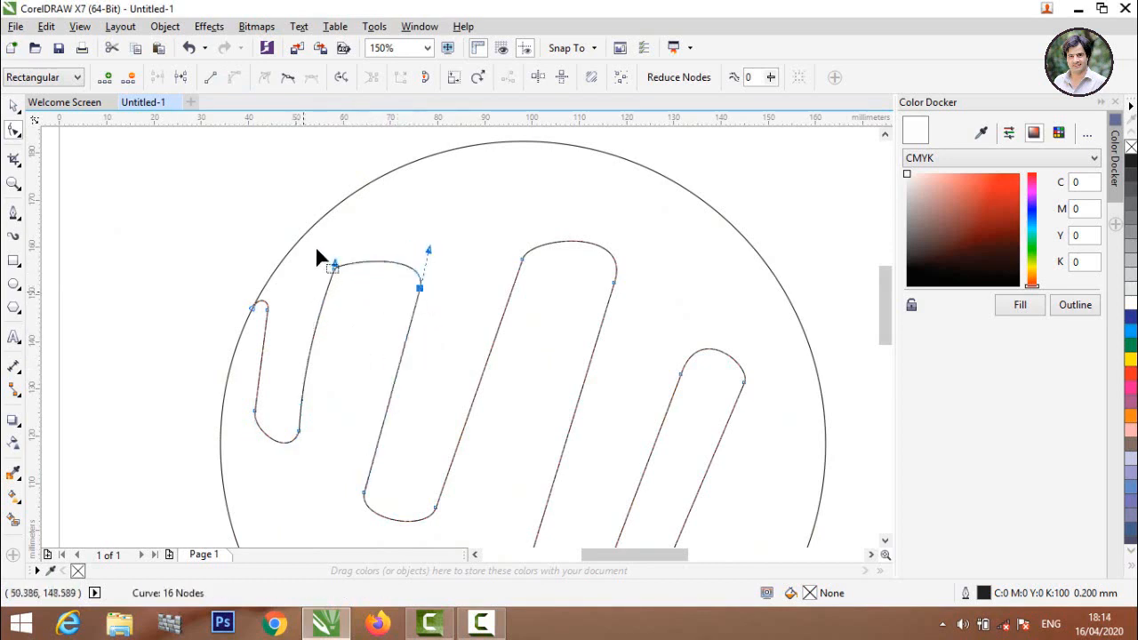
scroll(318, 276, "up", 3)
left_click_drag(437, 222, 542, 228)
scroll(165, 212, "down", 4)
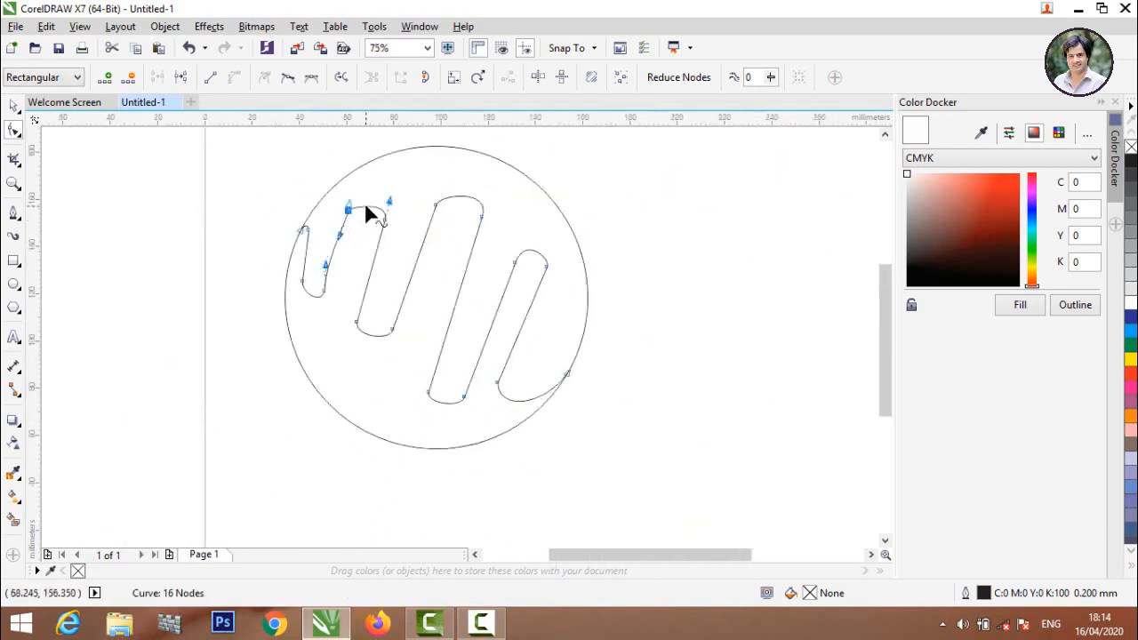
scroll(351, 216, "up", 1)
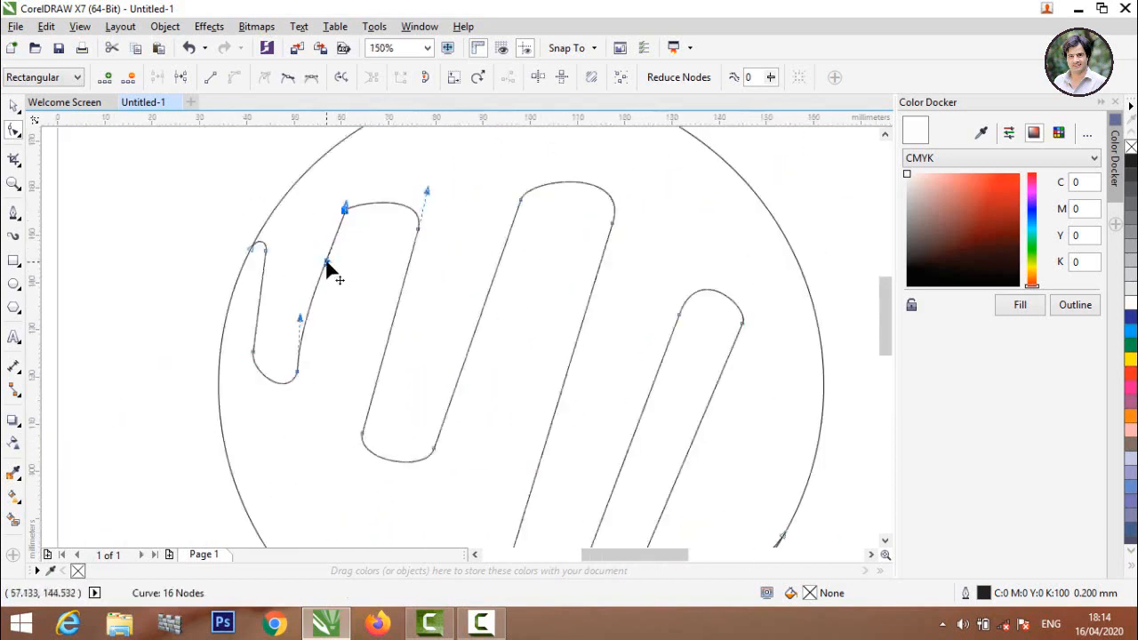
left_click_drag(328, 261, 320, 245)
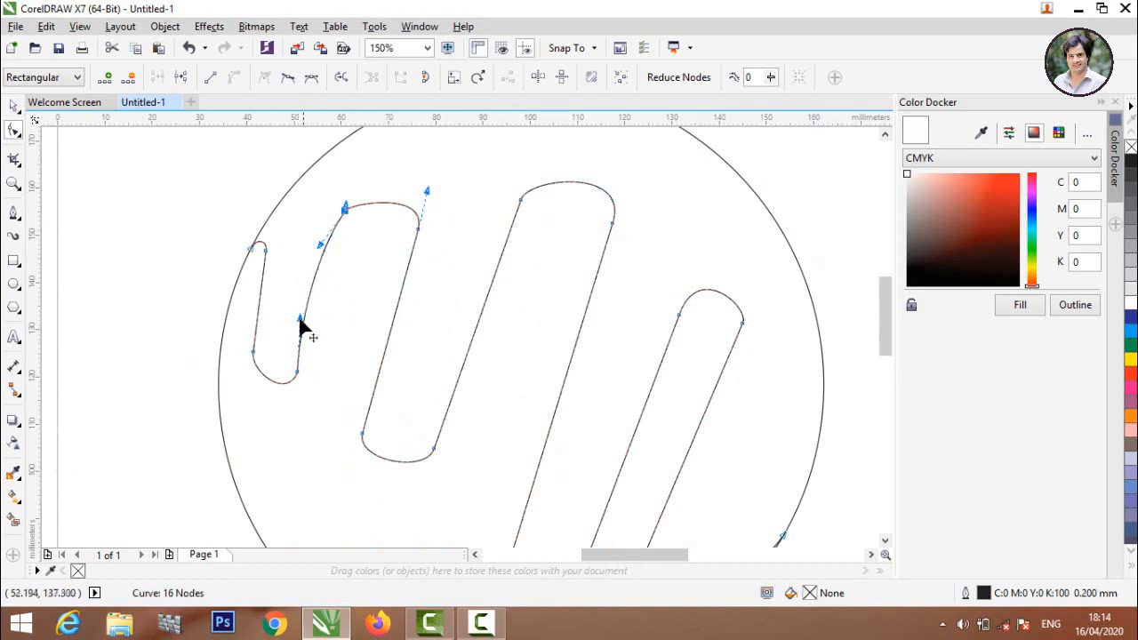
Convert the straight side descending into the second trough to a curve and pull both handles left into a gentle bow
left_click(391, 334)
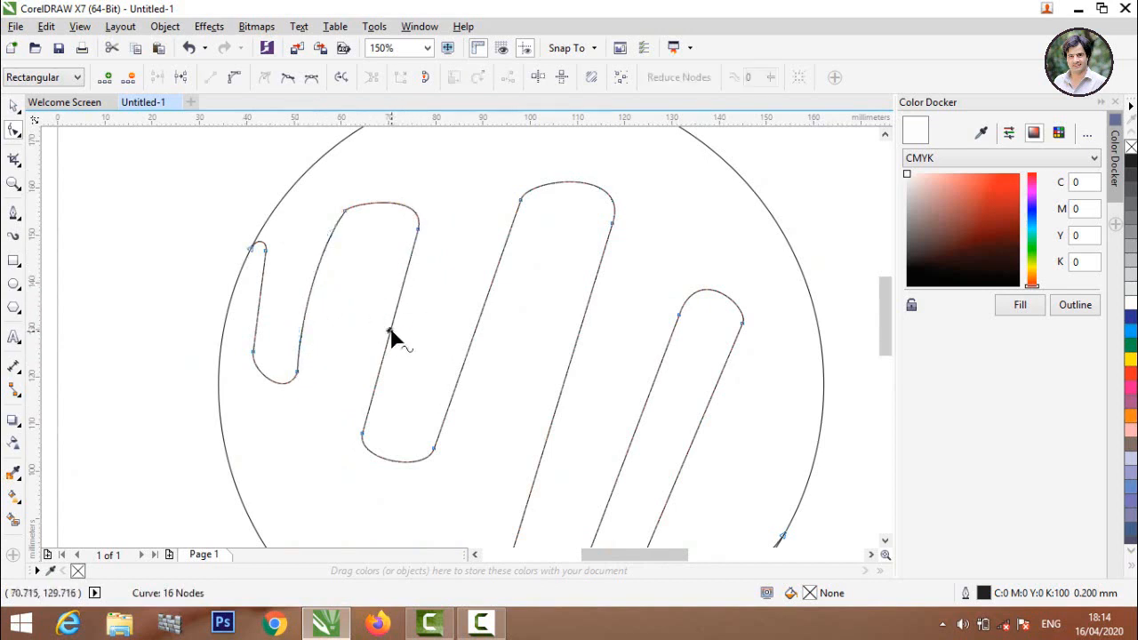
left_click(235, 79)
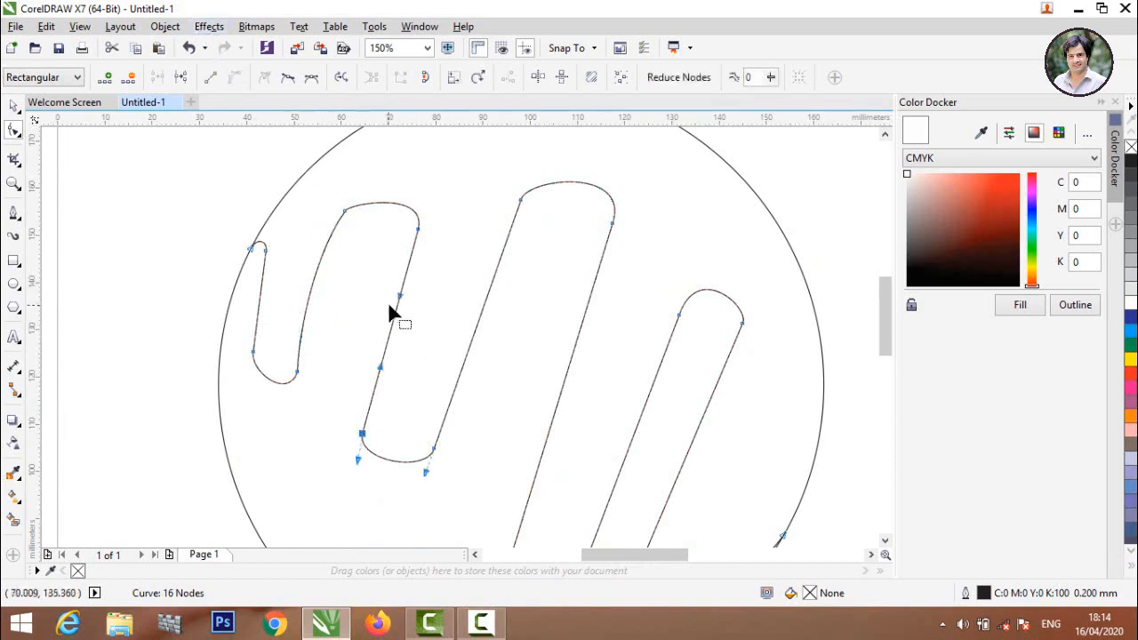
left_click_drag(398, 306, 393, 296)
left_click_drag(380, 371, 361, 368)
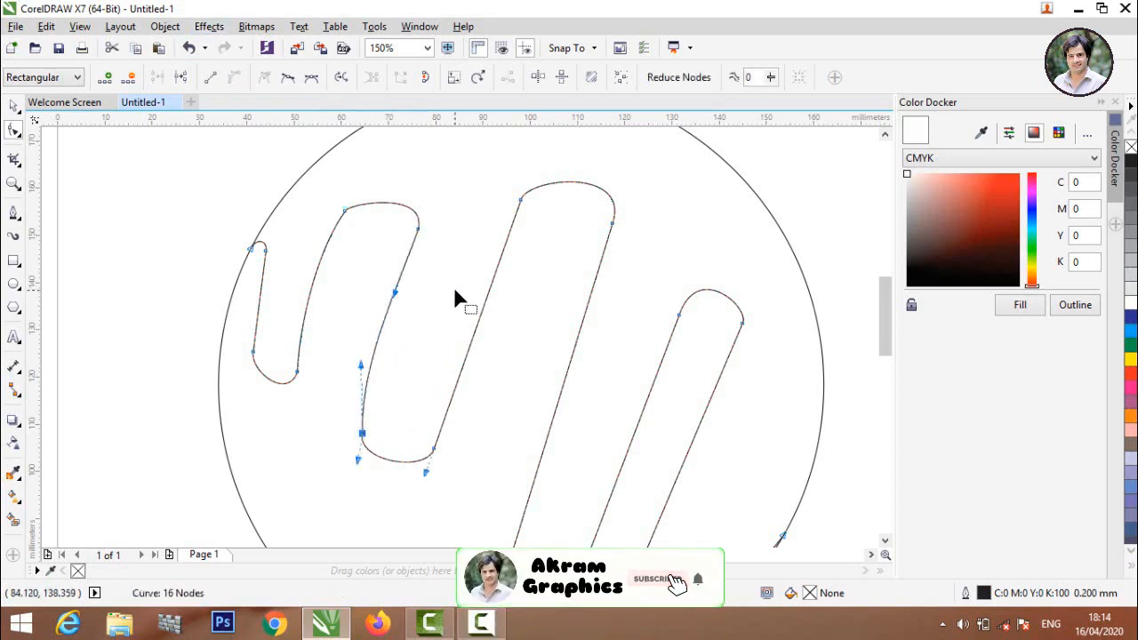
Convert the straight left side of the tall middle peak to a curve and pull both handles left to bow it
left_click(476, 317)
left_click(480, 315)
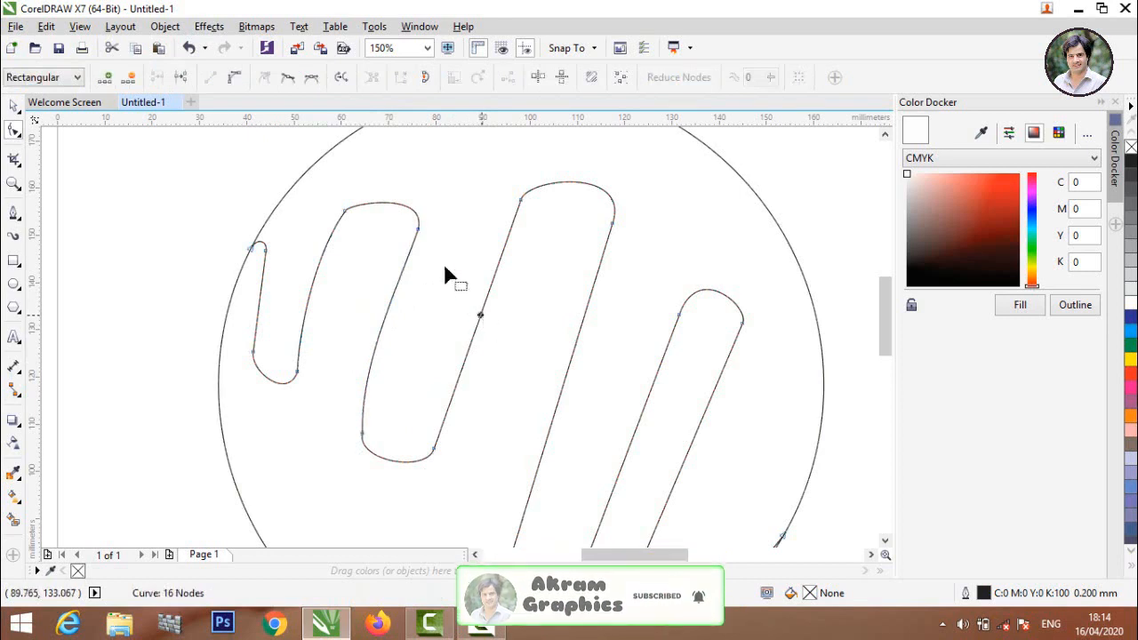
left_click(482, 313)
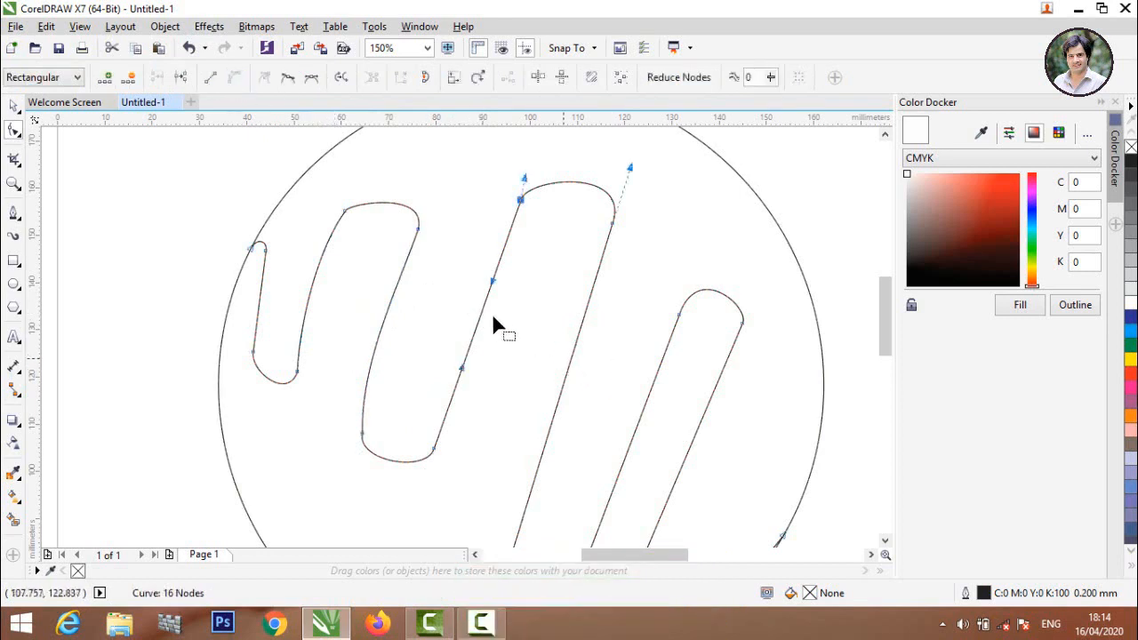
left_click_drag(492, 280, 483, 279)
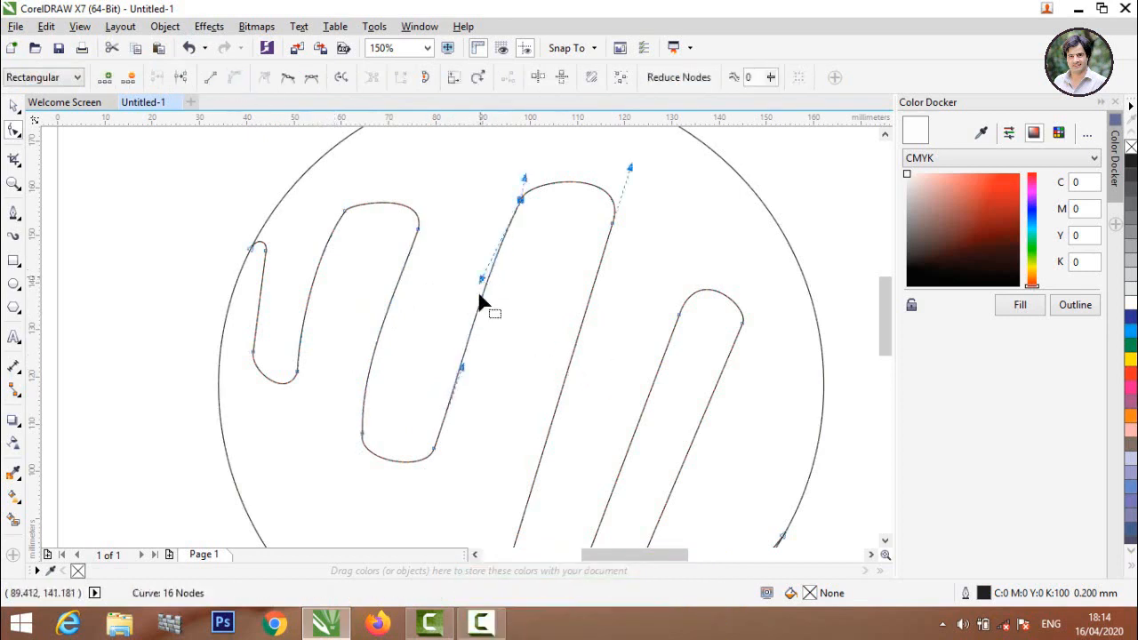
left_click_drag(461, 373, 447, 363)
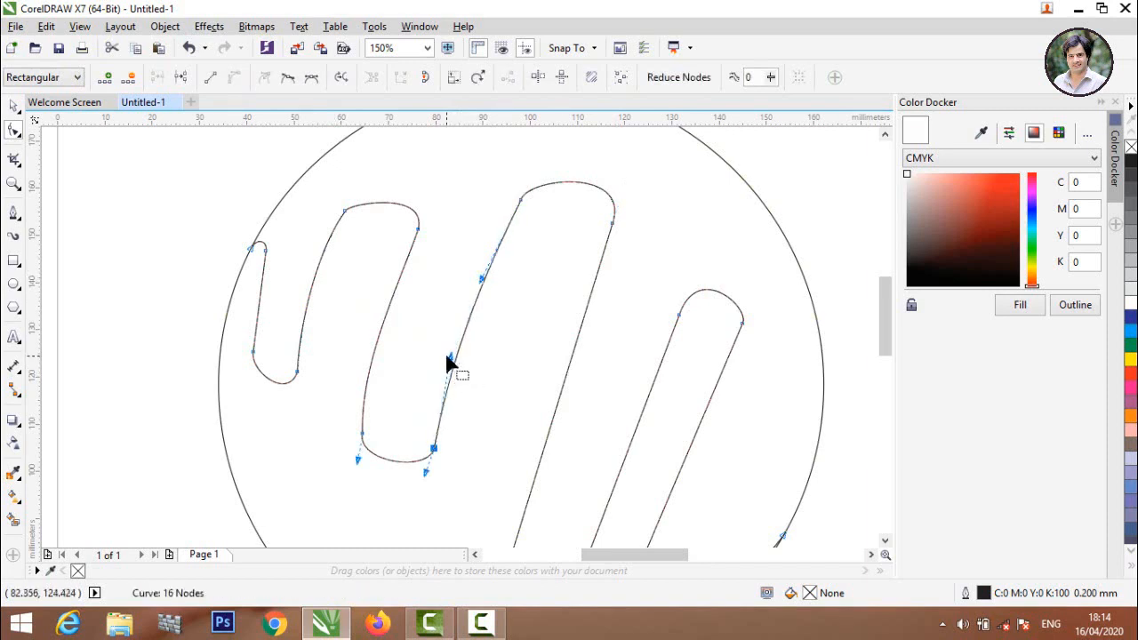
Move both cap nodes of the tall middle peak slightly right and extend the right node's handle to smooth the cap
scroll(332, 223, "down", 4)
scroll(339, 219, "up", 6)
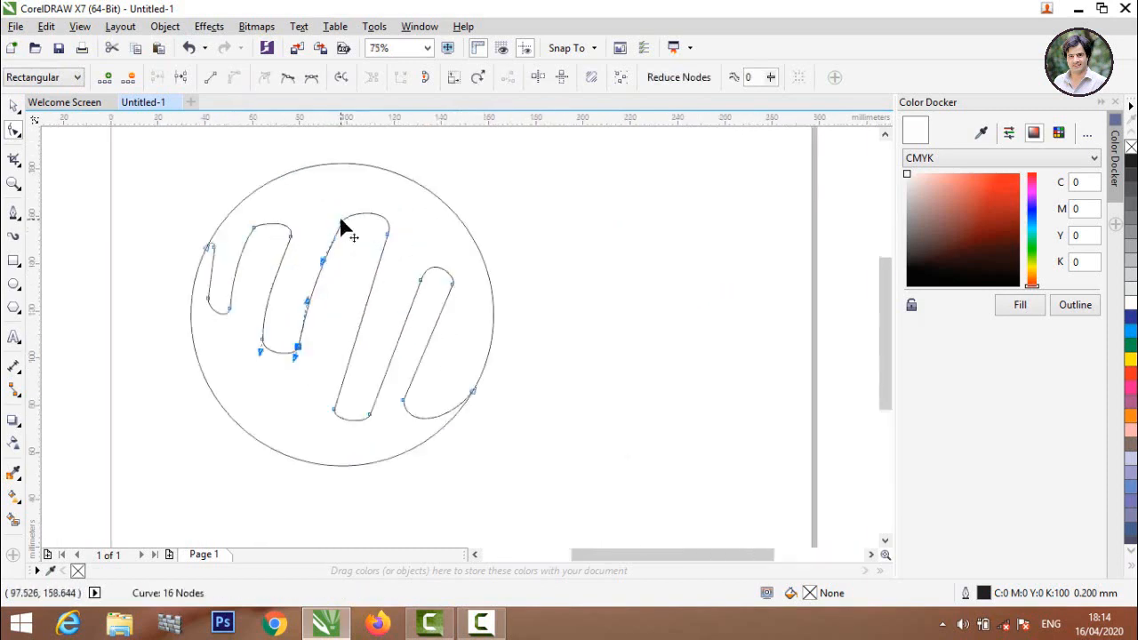
left_click(346, 235)
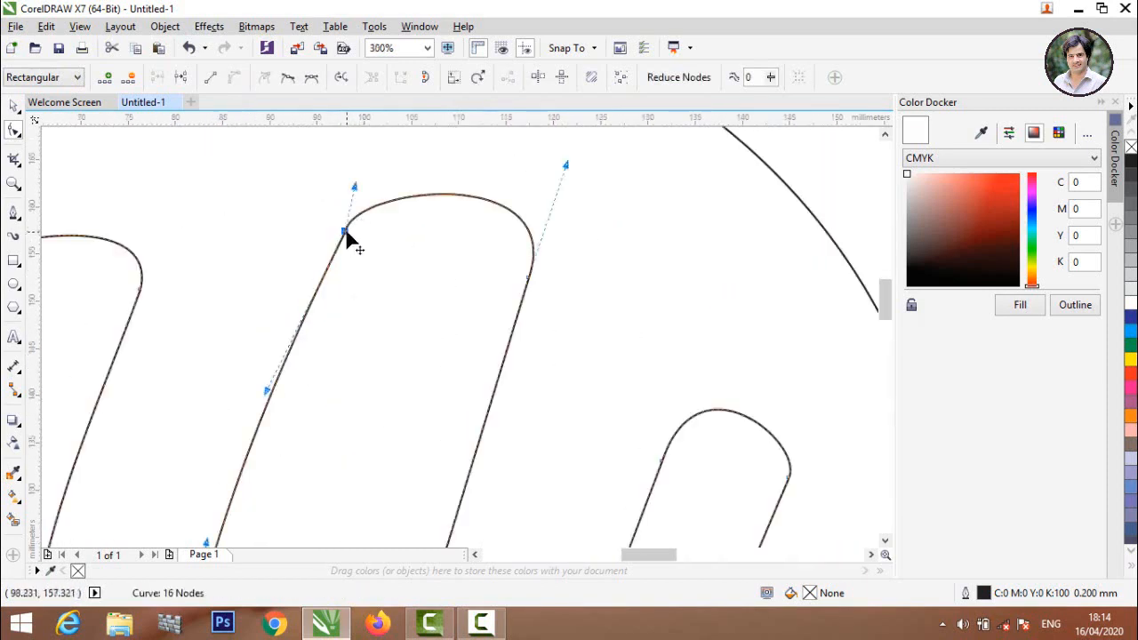
left_click_drag(346, 235, 362, 238)
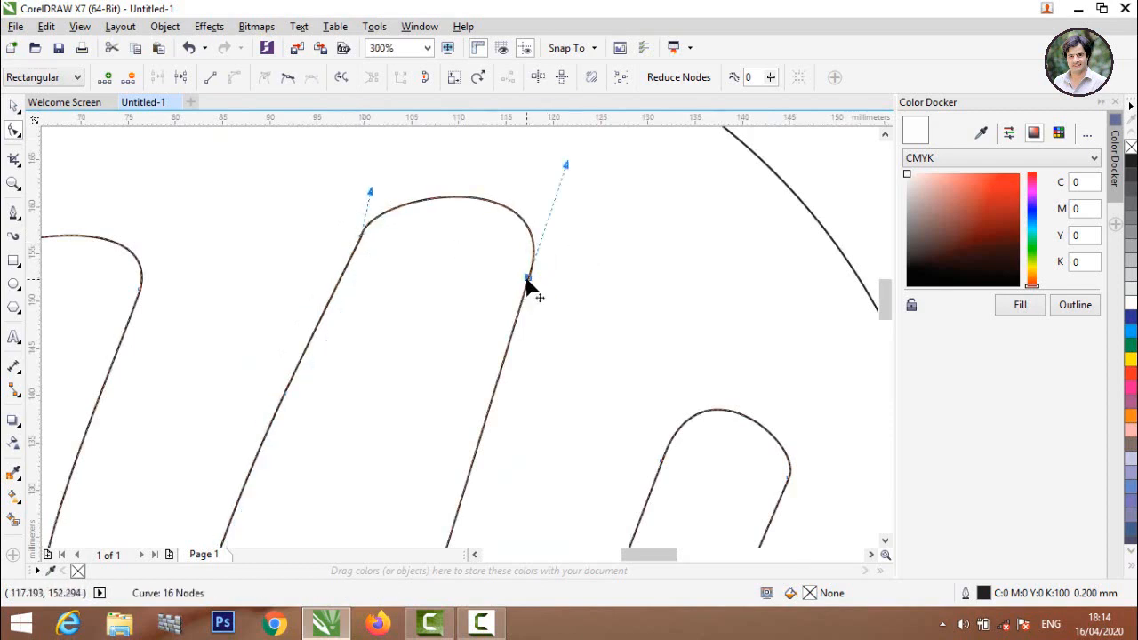
left_click_drag(526, 287, 540, 294)
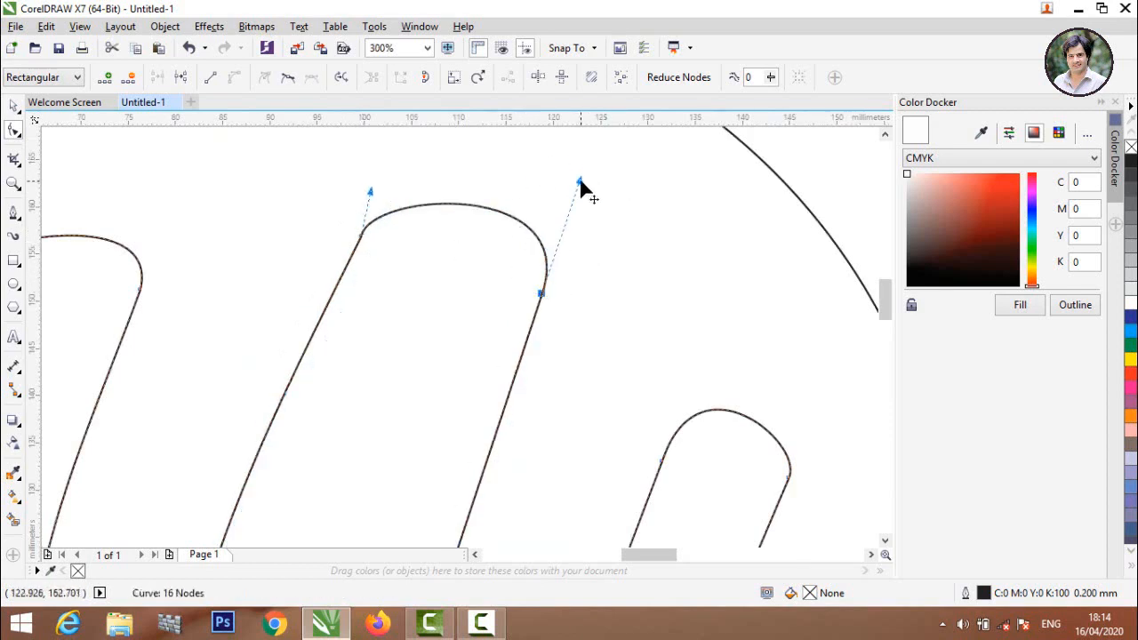
left_click_drag(580, 181, 587, 168)
scroll(501, 173, "down", 3)
scroll(495, 221, "up", 1)
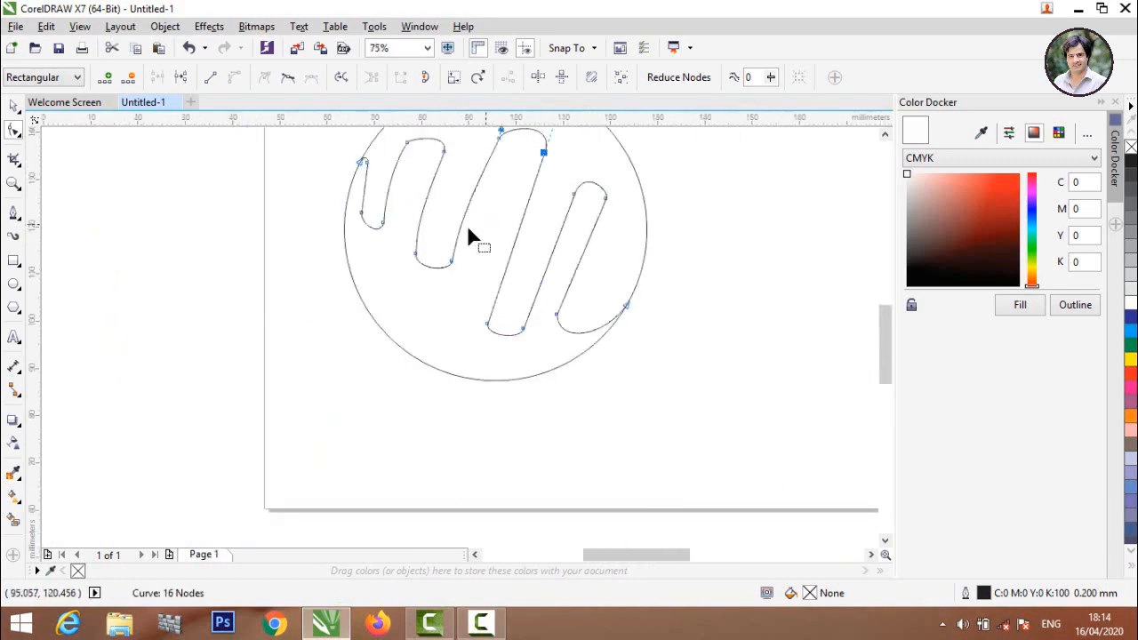
scroll(472, 238, "up", 1)
scroll(350, 329, "down", 2)
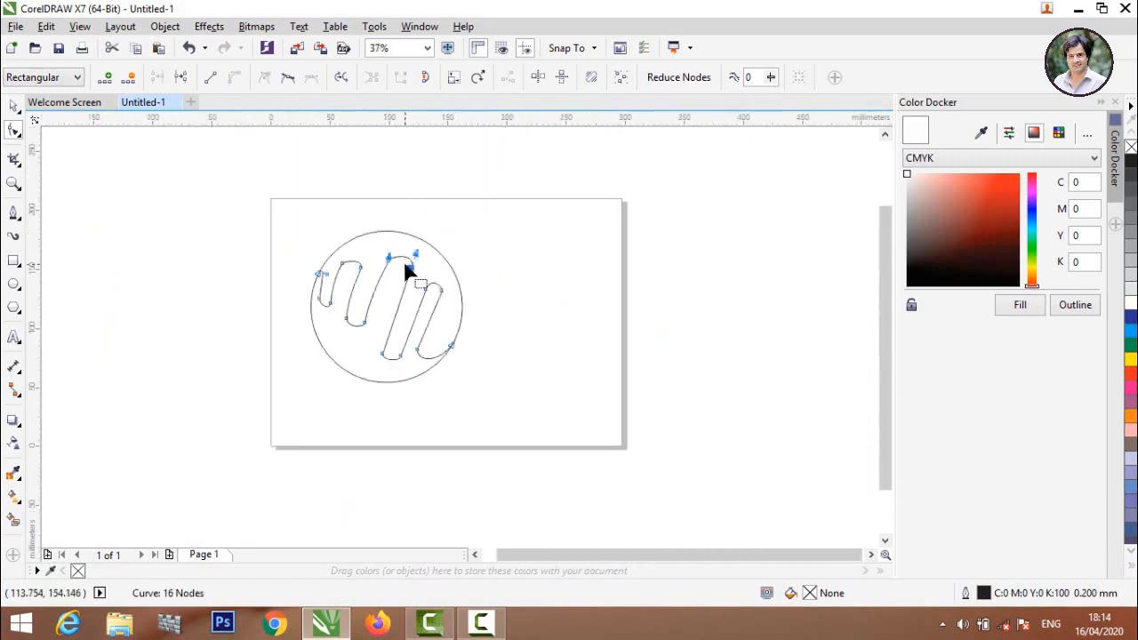
scroll(404, 267, "up", 1)
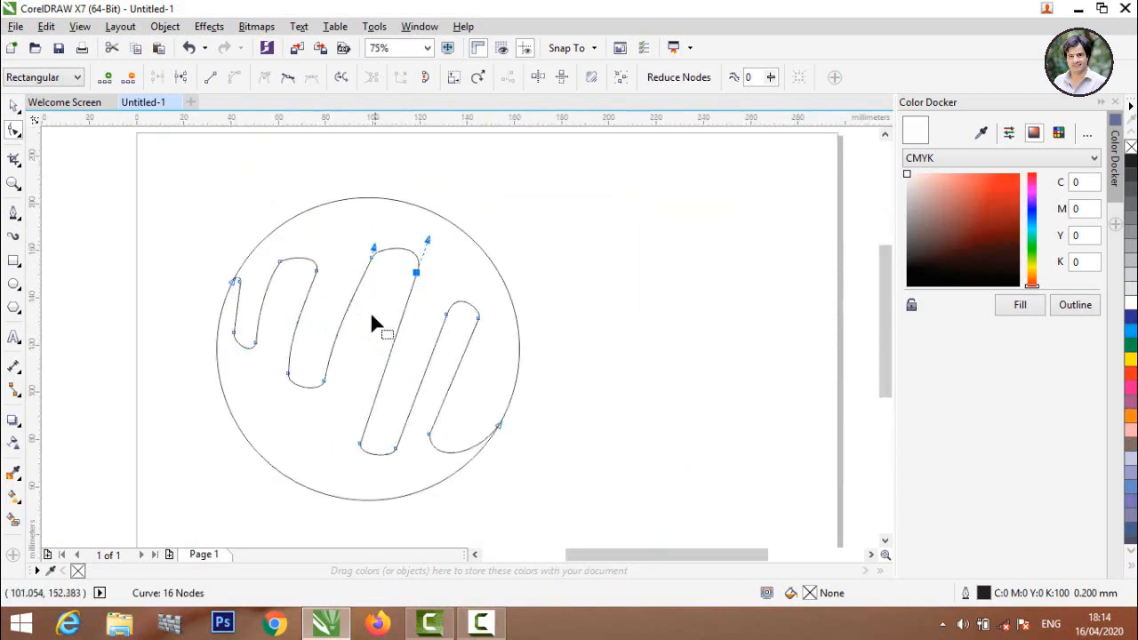
left_click(367, 368)
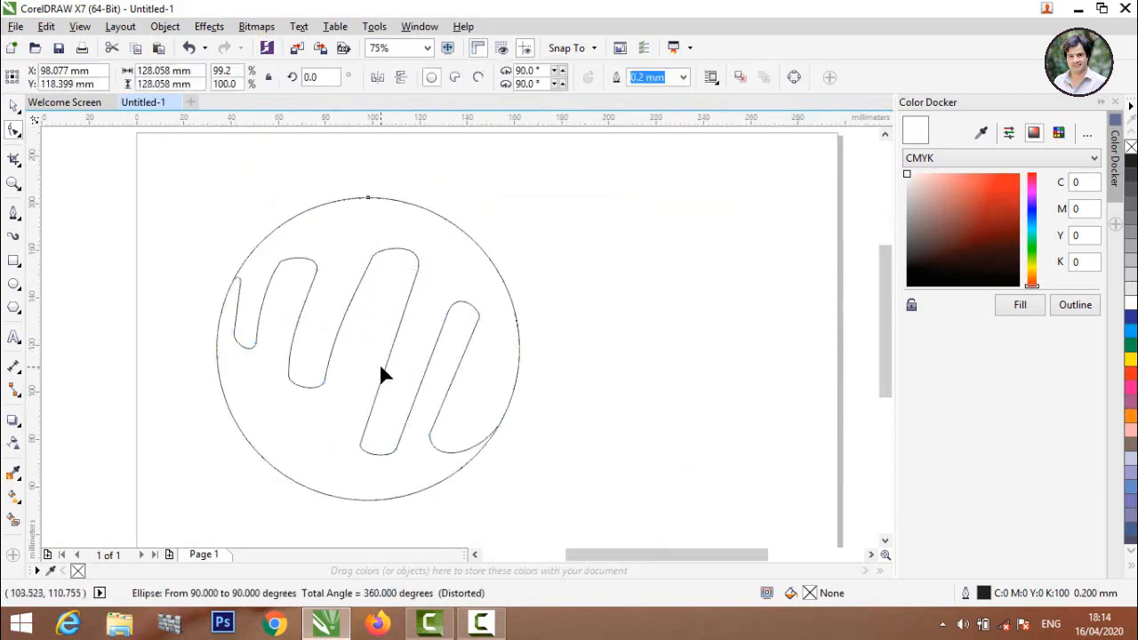
left_click(347, 317)
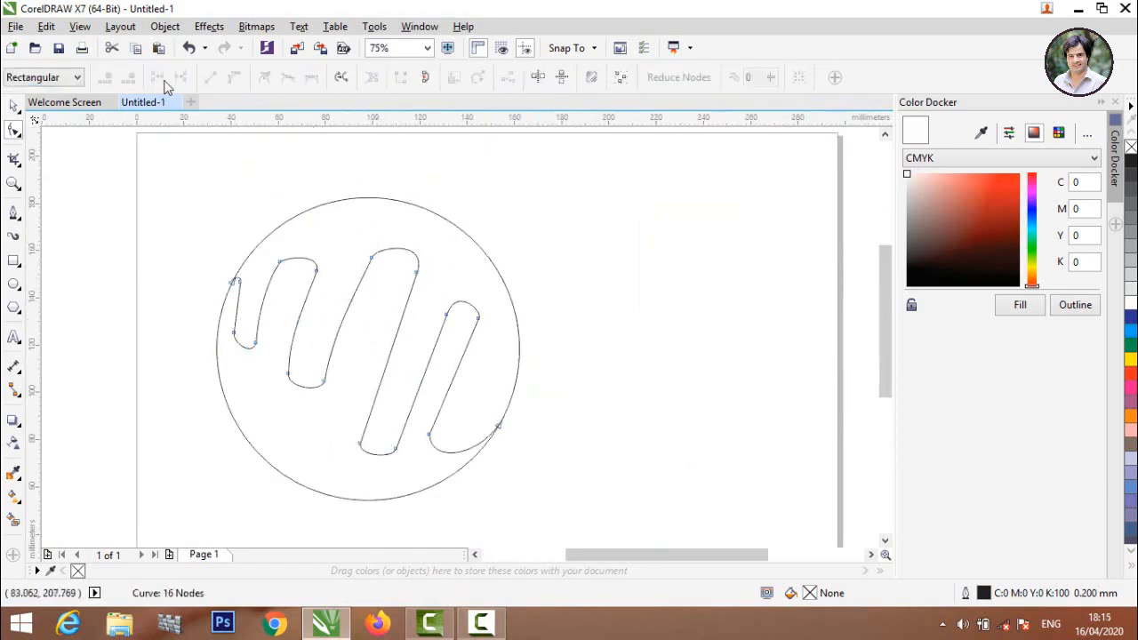
Pull the upper handle on the tall middle peak's left side slightly up and left to smooth its bend
scroll(353, 327, "up", 1)
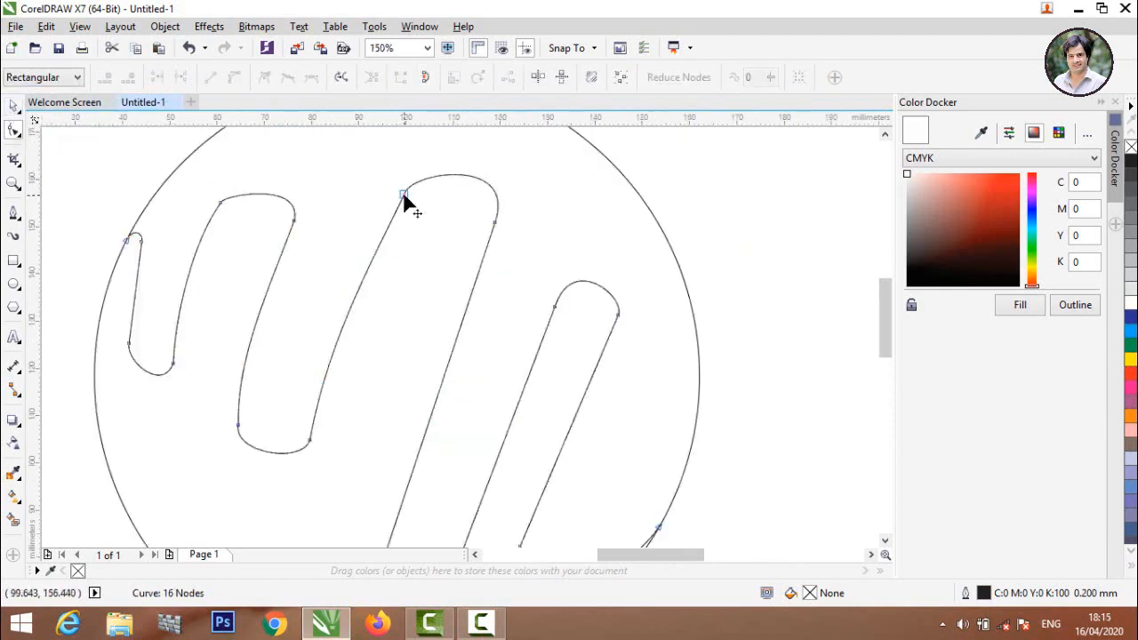
left_click(404, 196)
left_click(364, 277)
left_click(309, 442)
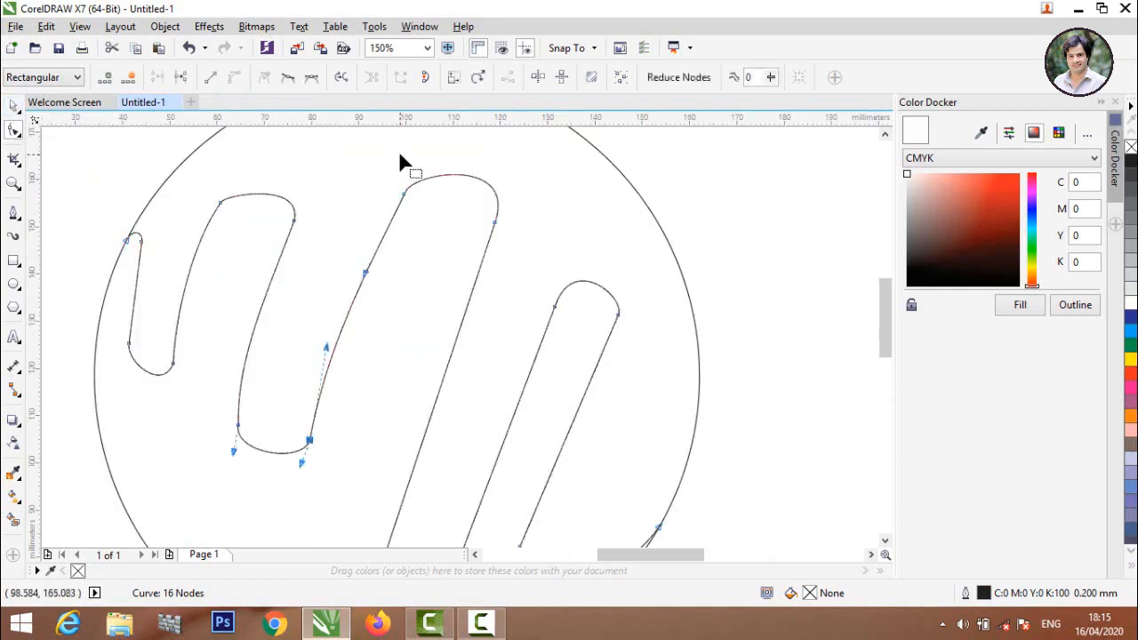
scroll(354, 269, "up", 2)
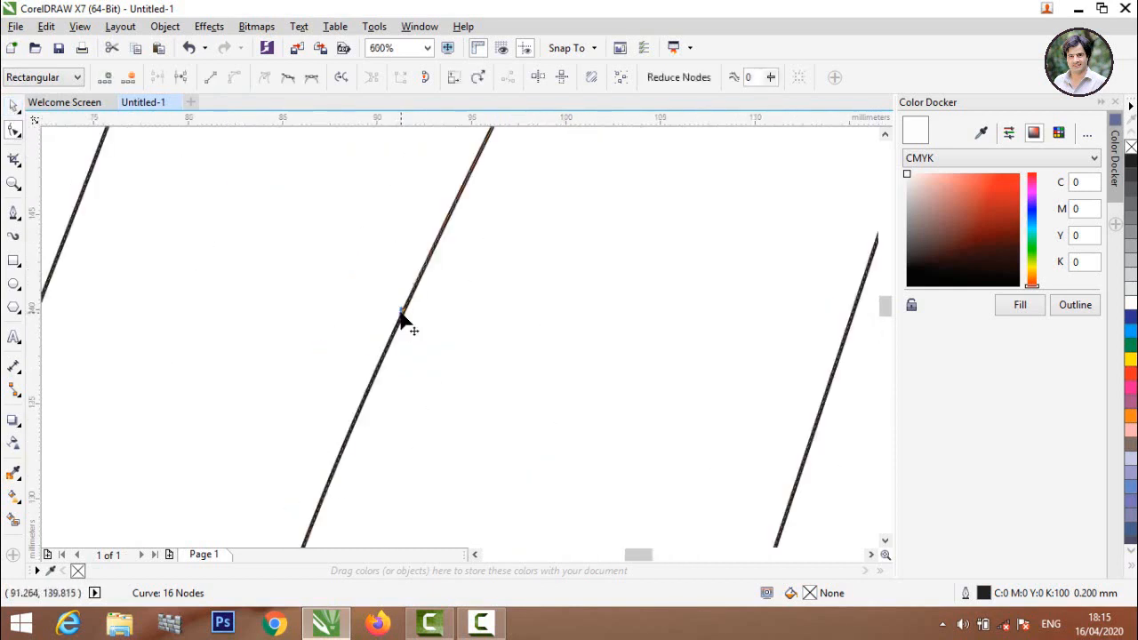
left_click_drag(401, 317, 386, 279)
scroll(320, 238, "down", 5)
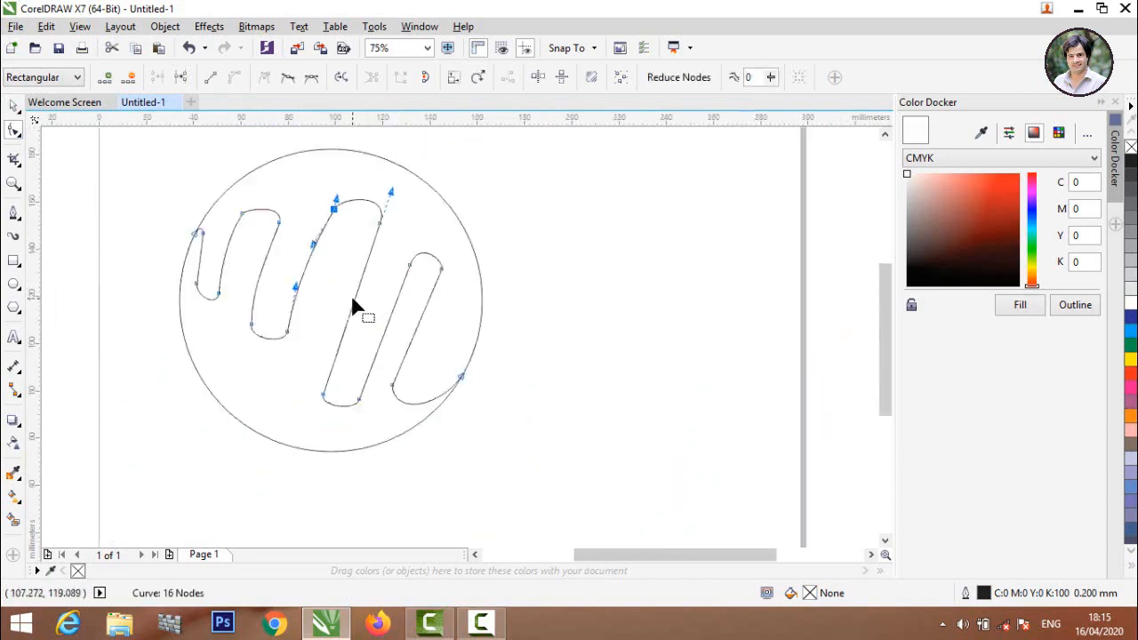
Convert the straight right side of the tall middle peak to a curve and pull both handles left to bow it
left_click(354, 299)
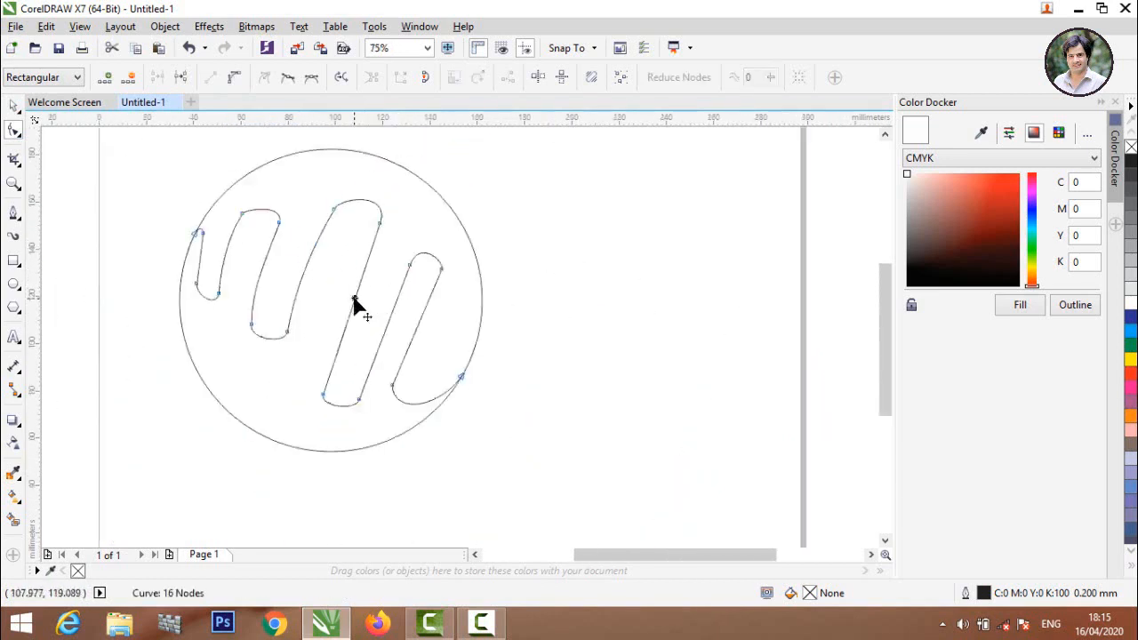
left_click(233, 78)
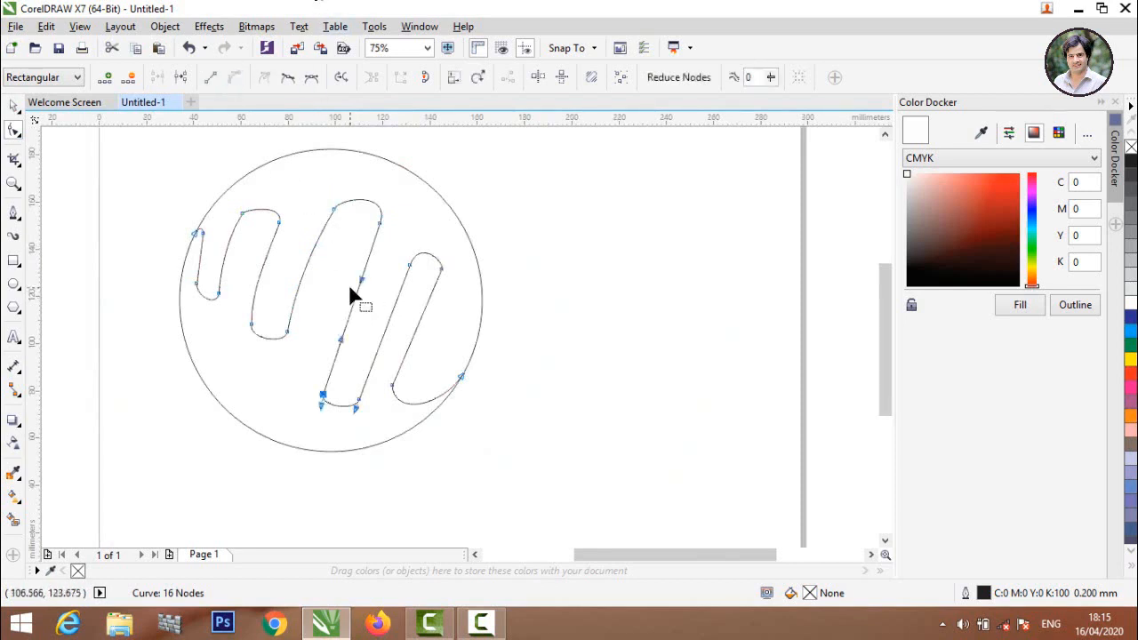
scroll(356, 295, "up", 1)
left_click_drag(356, 295, 334, 295)
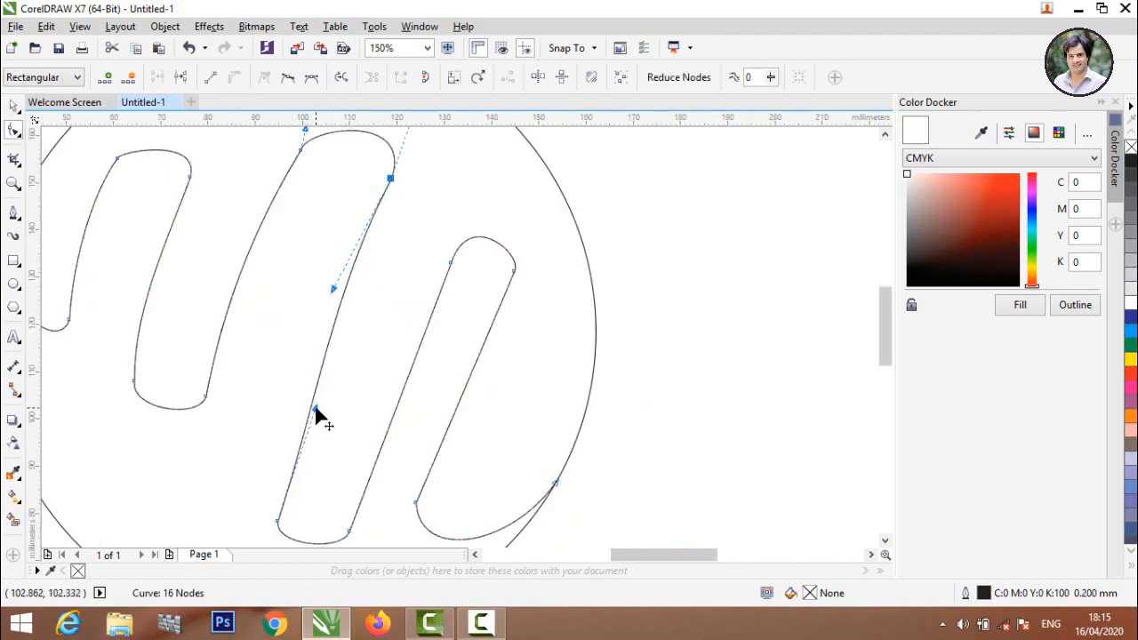
left_click_drag(315, 411, 280, 406)
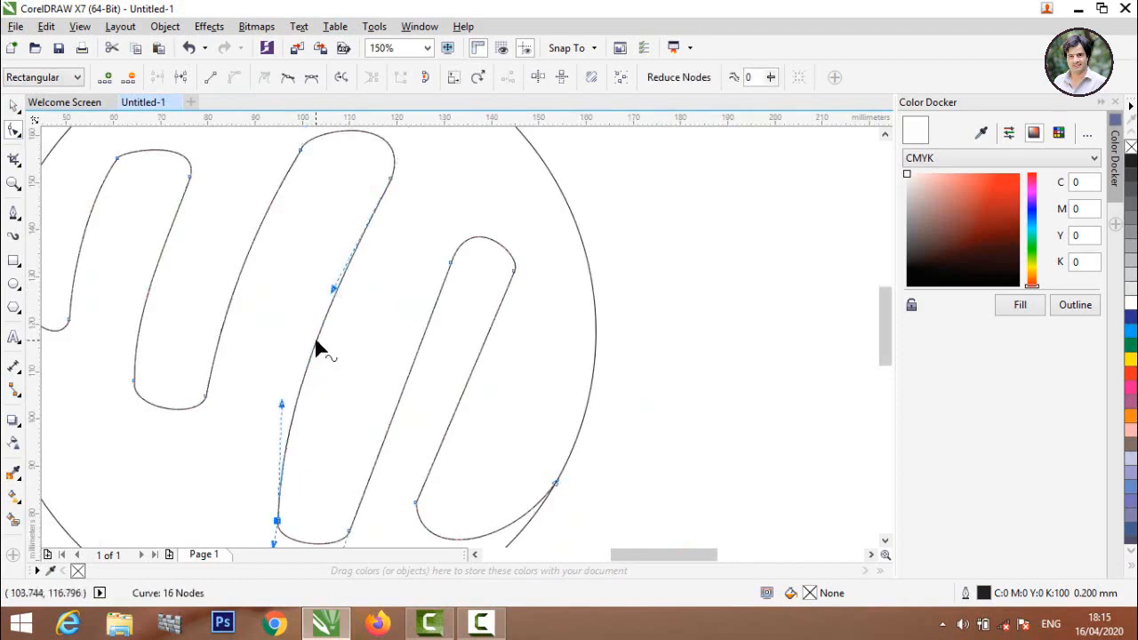
Convert the straight left side of the last, shorter peak to a curve and pull both handles left to bow it
scroll(316, 341, "down", 2)
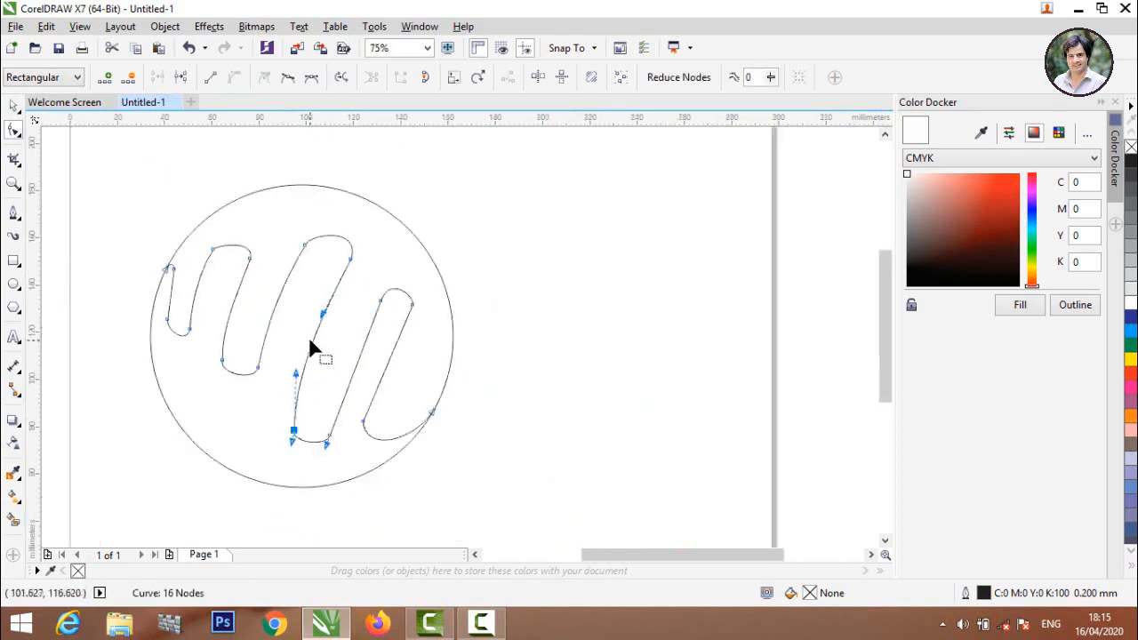
left_click(357, 360)
left_click(234, 75)
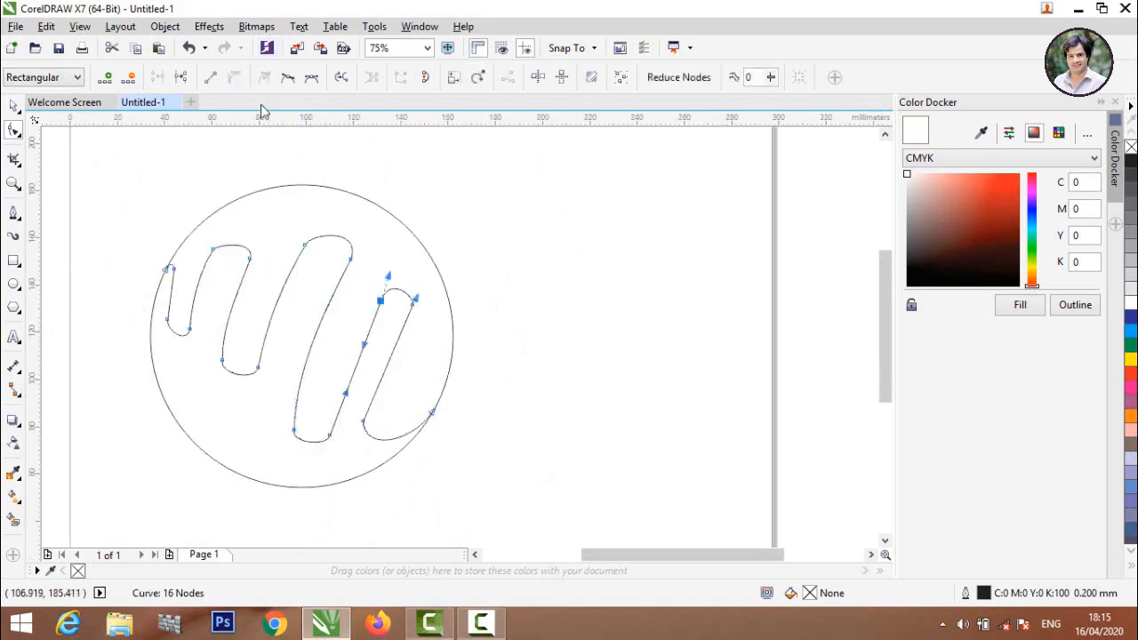
scroll(349, 357, "up", 2)
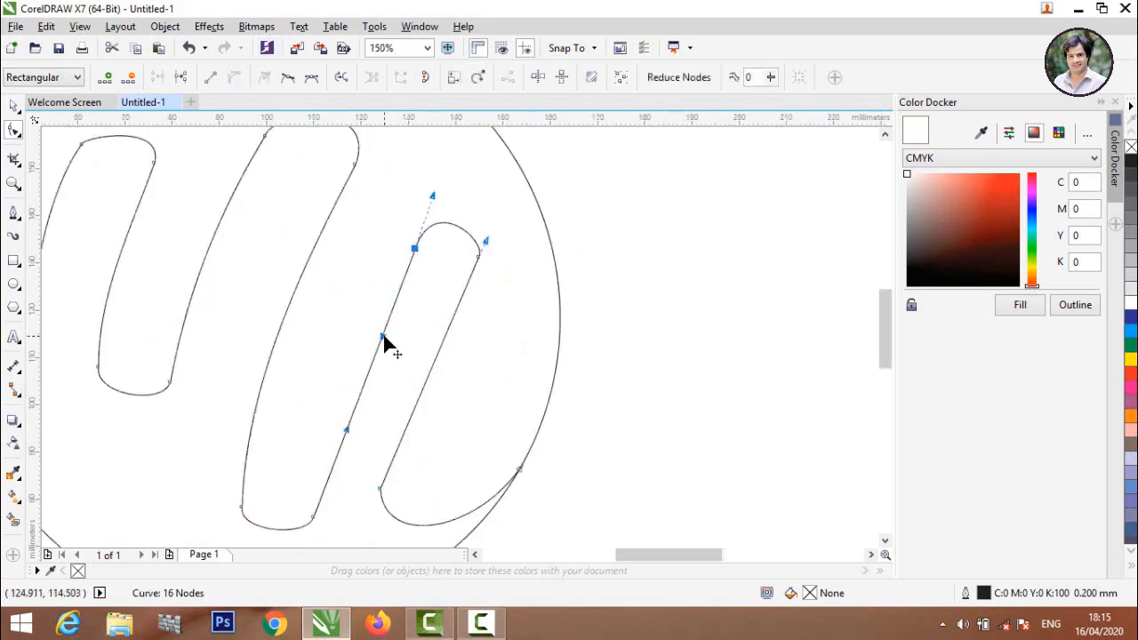
left_click_drag(384, 338, 360, 329)
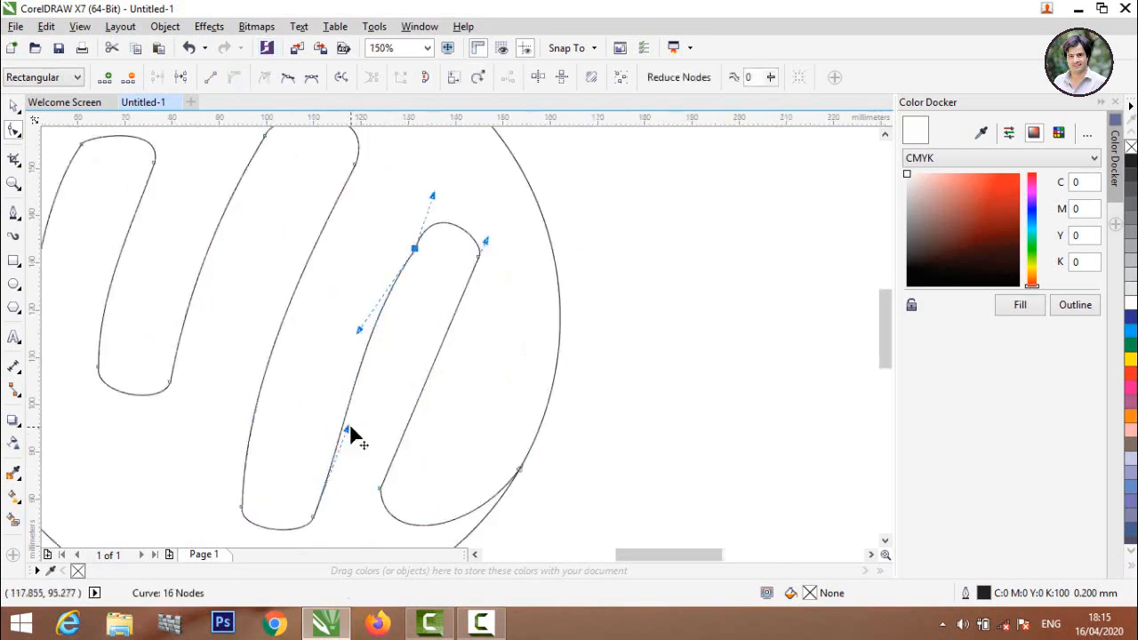
left_click_drag(346, 429, 317, 431)
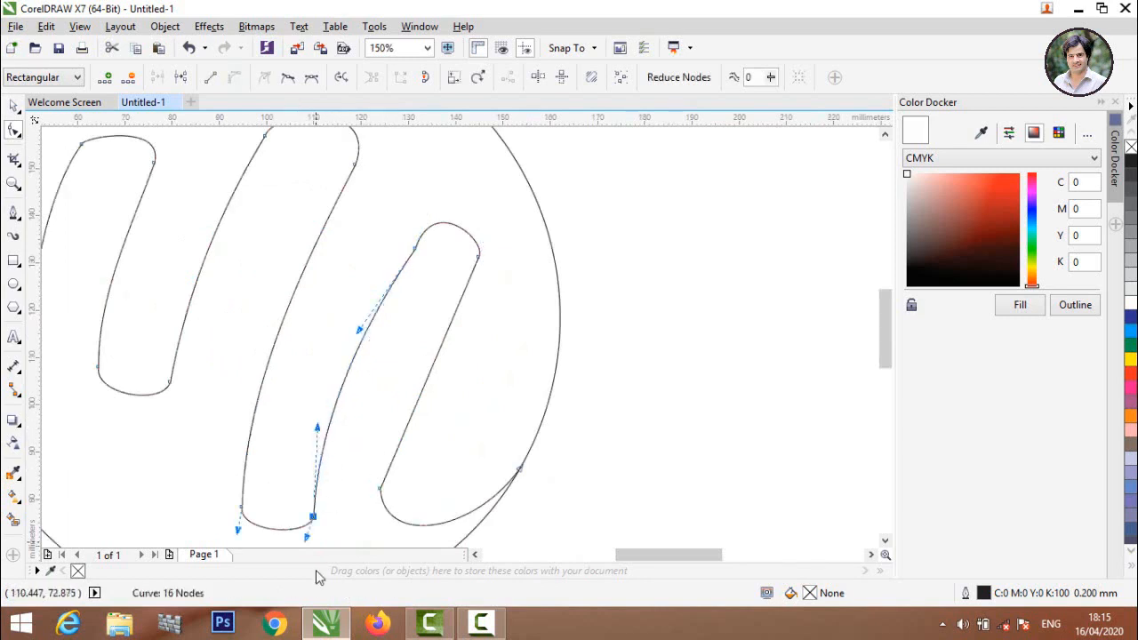
scroll(314, 543, "down", 5)
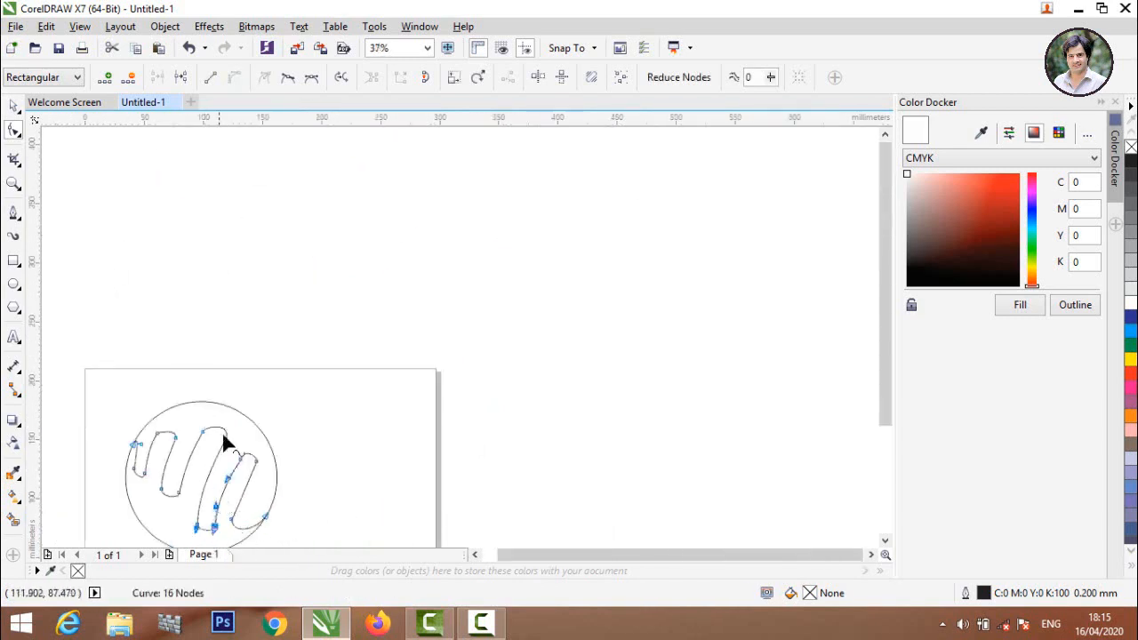
Move the right node of the third trough slightly right and swing its upper handle to the left
scroll(218, 399, "down", 5)
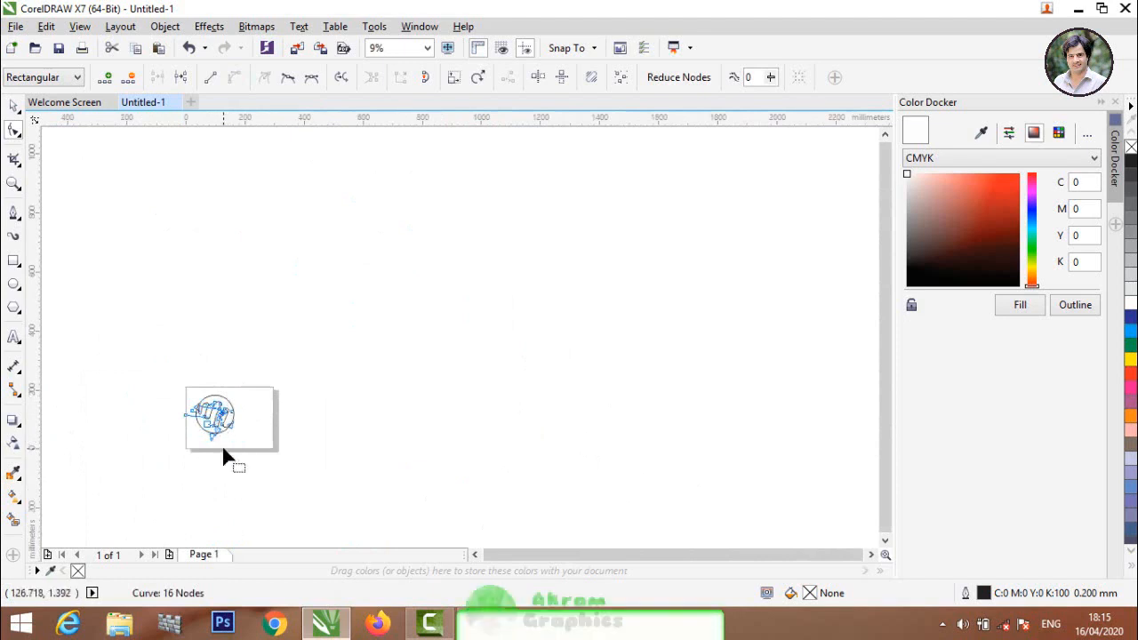
scroll(221, 441, "up", 5)
scroll(192, 257, "up", 2)
scroll(188, 336, "up", 4)
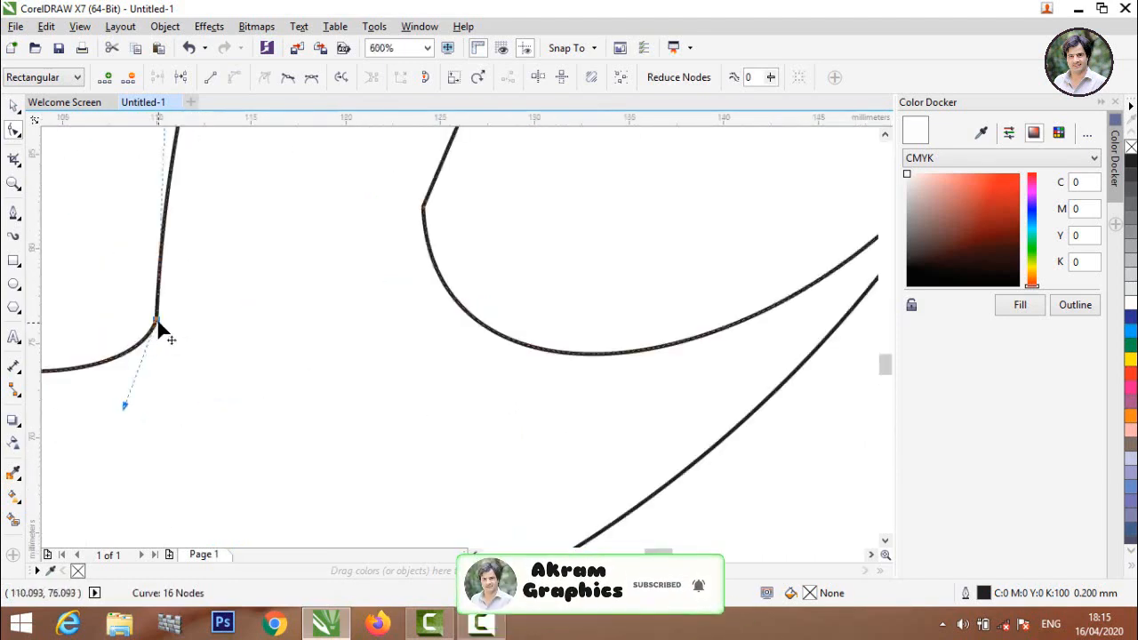
left_click_drag(158, 323, 187, 331)
scroll(187, 336, "down", 6)
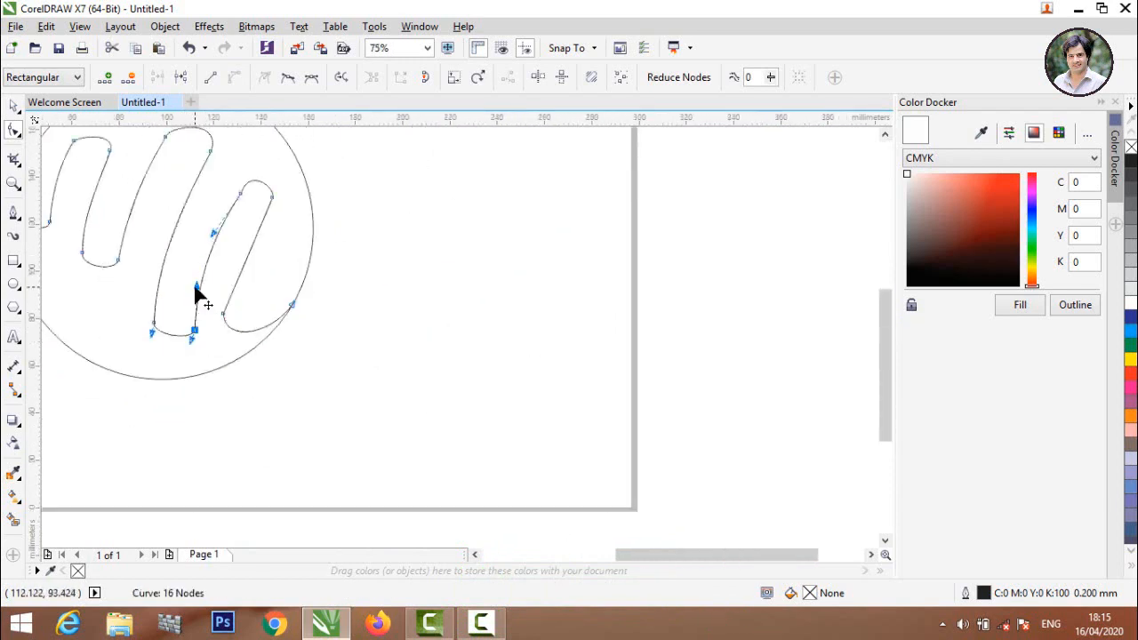
left_click_drag(195, 286, 176, 275)
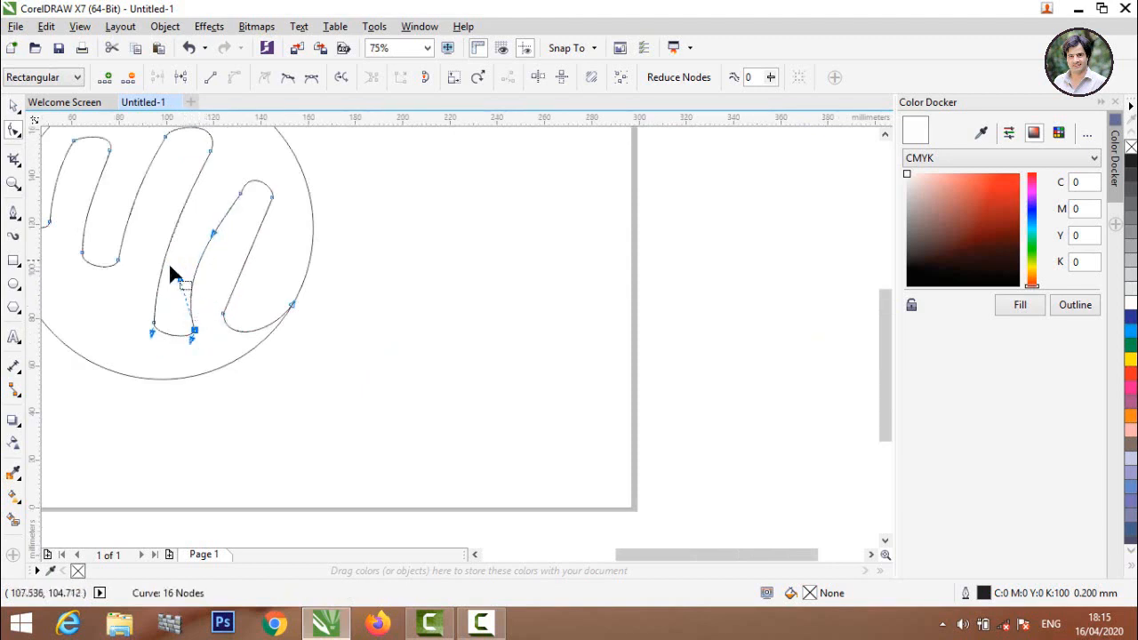
Shorten the upper handle of the third trough's right node so the side curves in closer to the trough
scroll(176, 280, "up", 2)
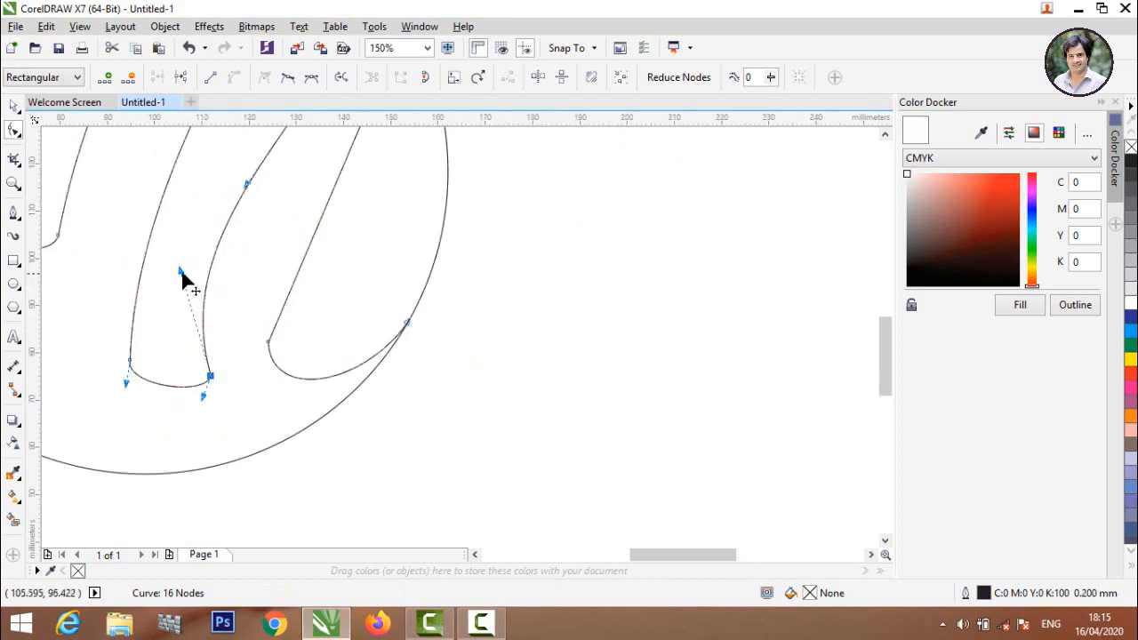
left_click_drag(182, 274, 187, 341)
left_click(190, 396)
scroll(201, 365, "down", 2)
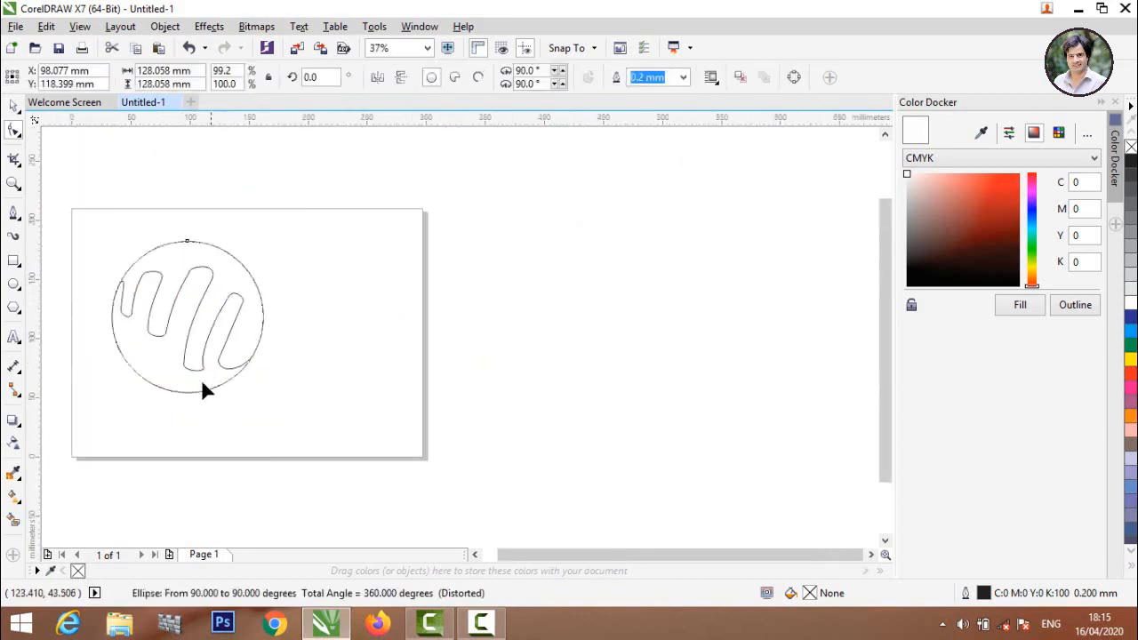
scroll(200, 374, "up", 2)
left_click(214, 345)
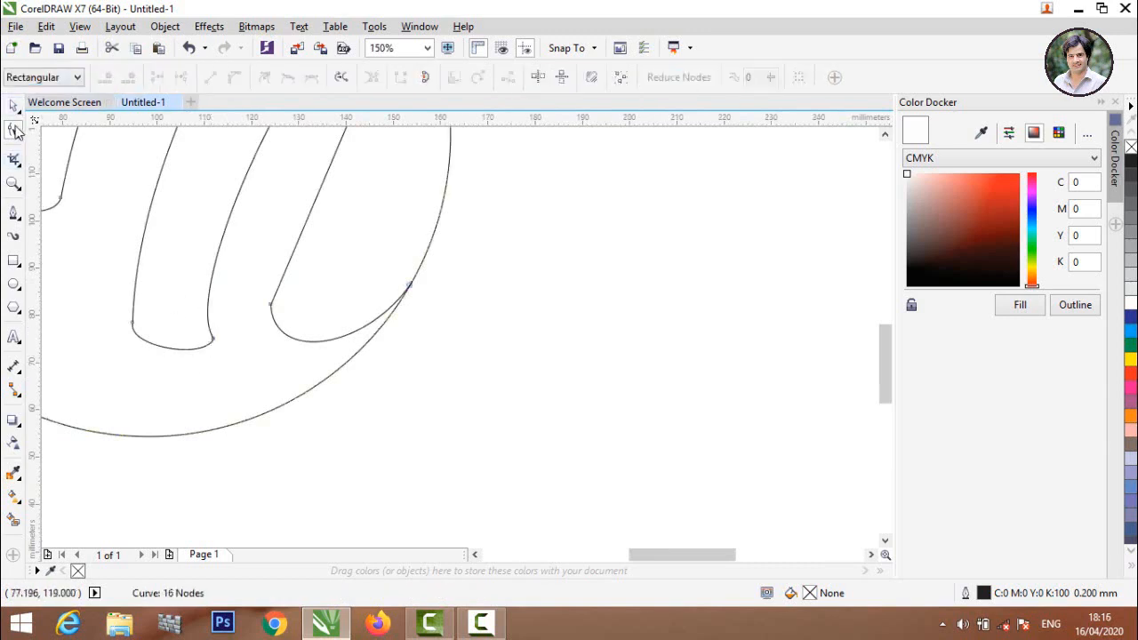
Shift the cap handle of the last peak's left node to the right to align it with the bowed side
scroll(196, 297, "down", 2)
left_click(227, 239)
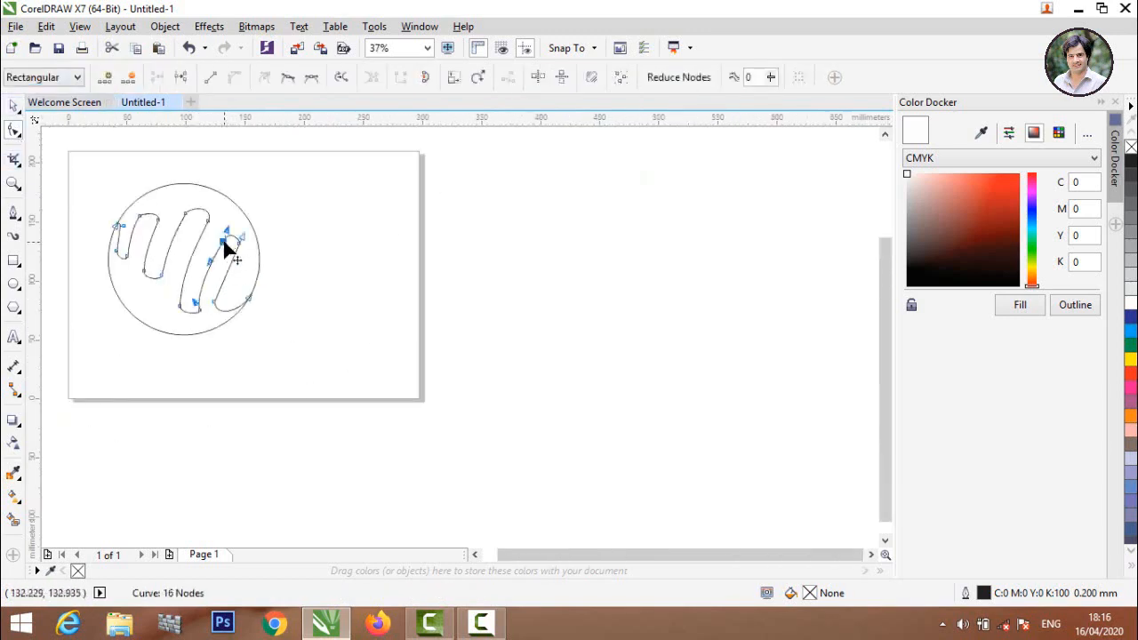
scroll(216, 255, "up", 1)
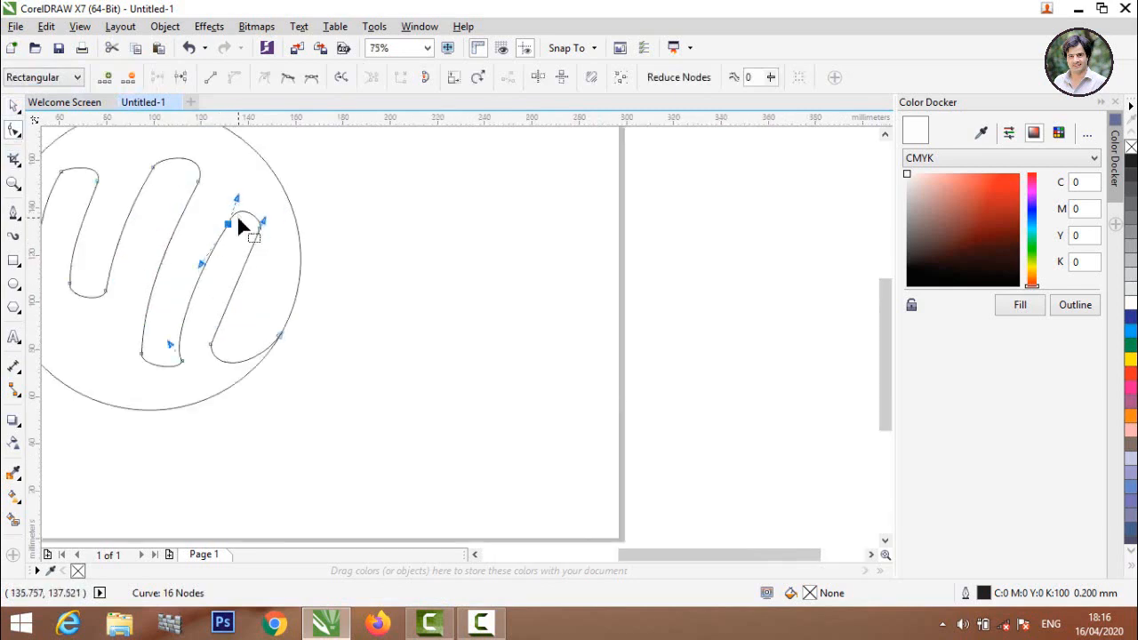
scroll(234, 197, "up", 3)
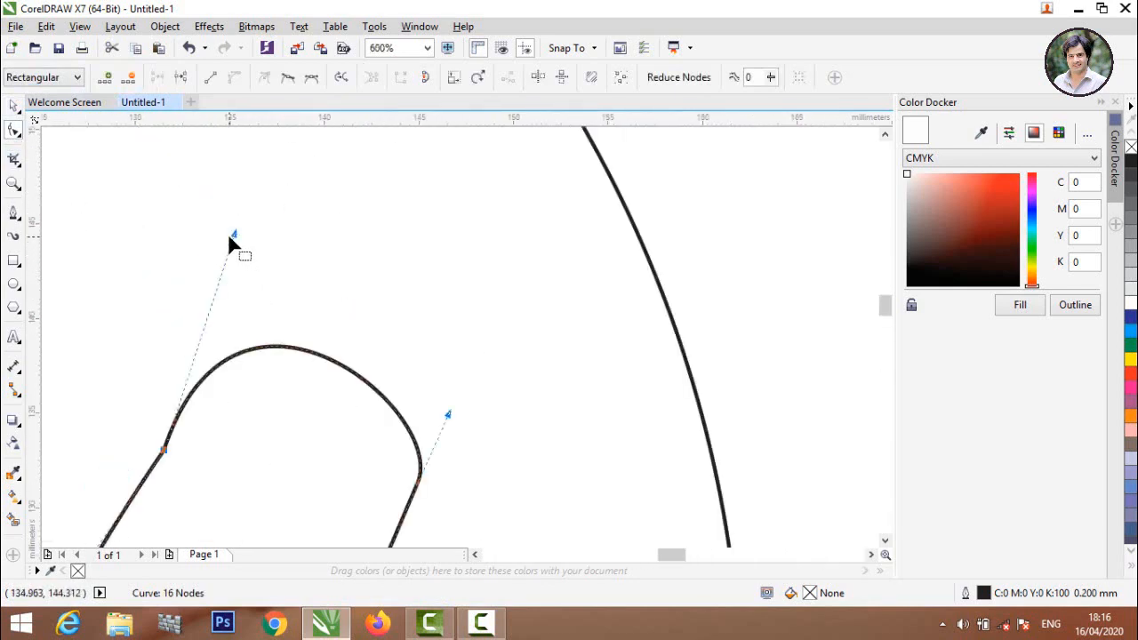
left_click_drag(256, 225, 289, 216)
scroll(290, 221, "down", 5)
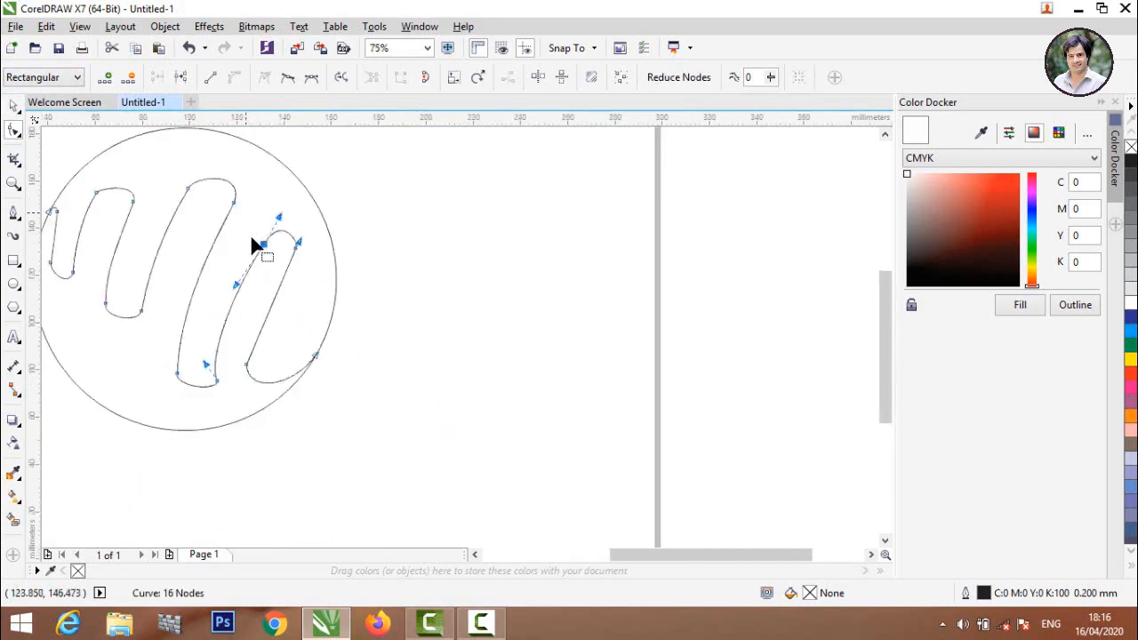
Convert the straight right side of the last peak to a curve and pull both handles left to bow it
left_click(246, 366)
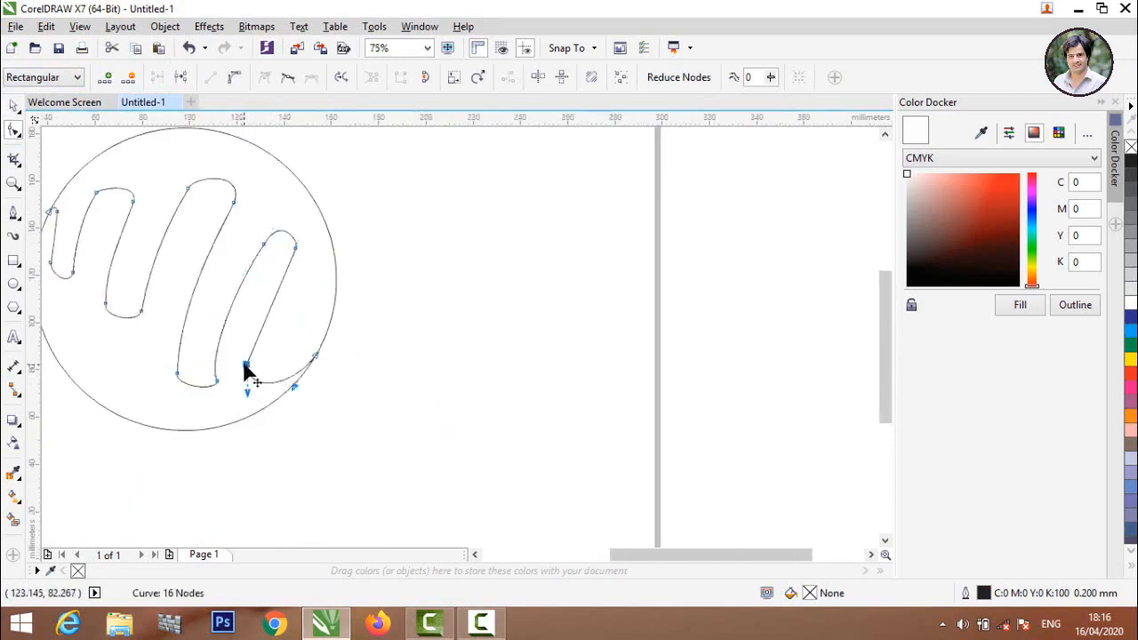
left_click(268, 312)
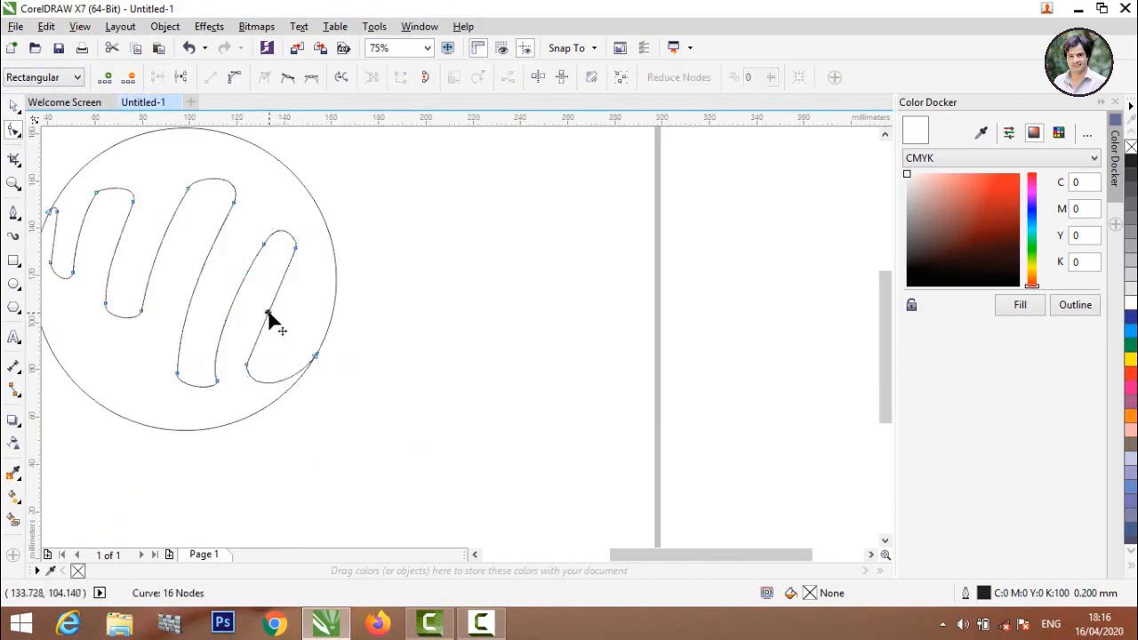
left_click(234, 77)
scroll(285, 287, "up", 2)
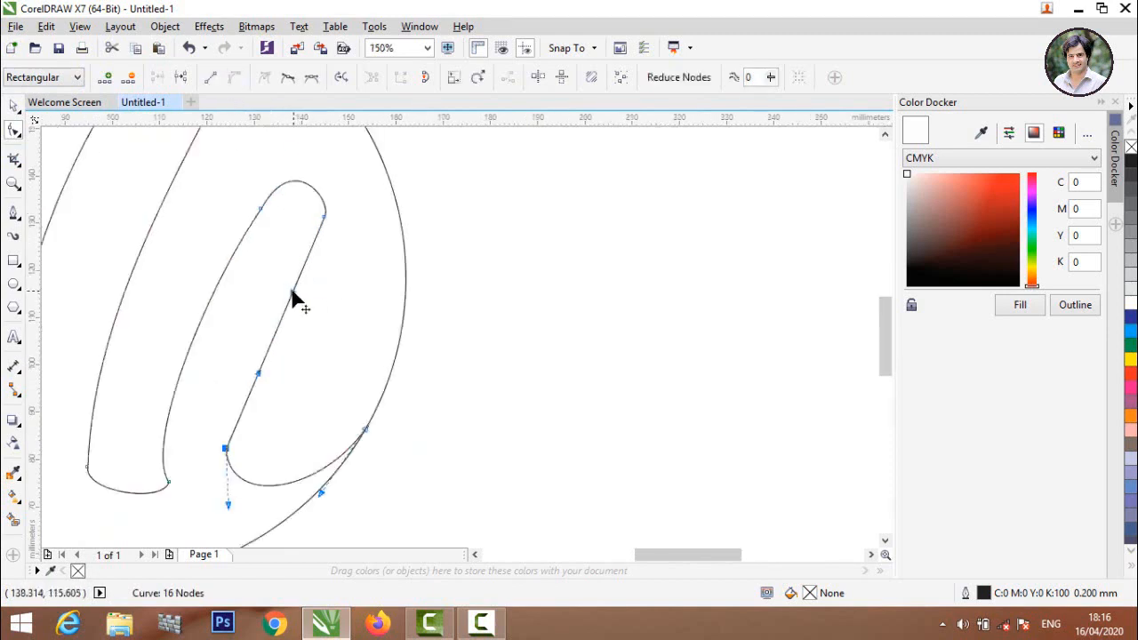
left_click_drag(294, 296, 270, 294)
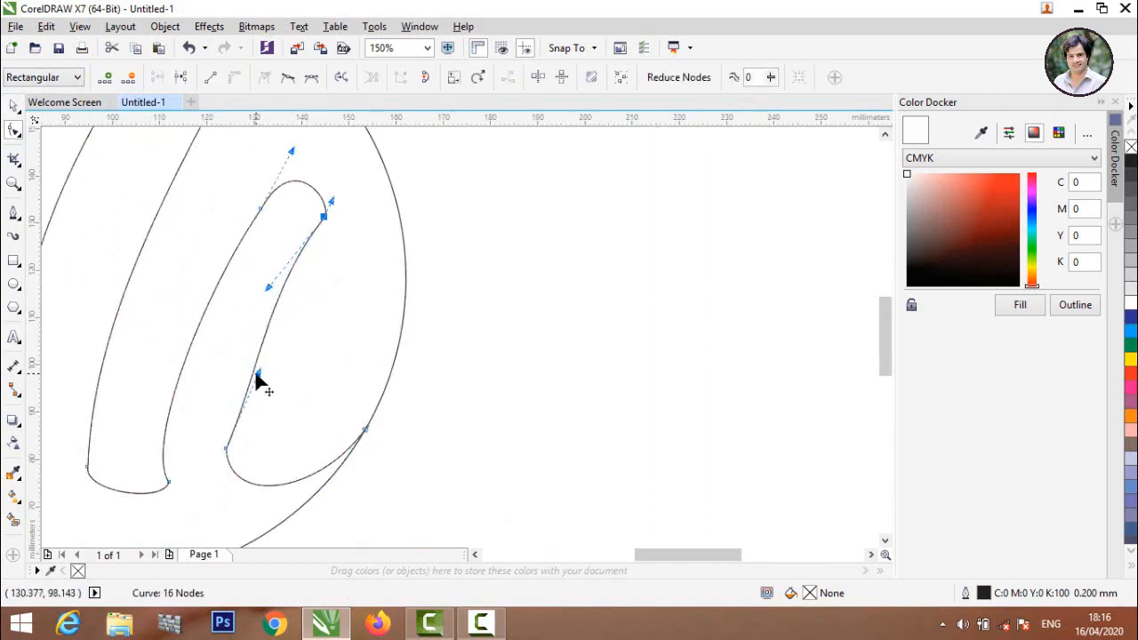
left_click_drag(254, 377, 228, 367)
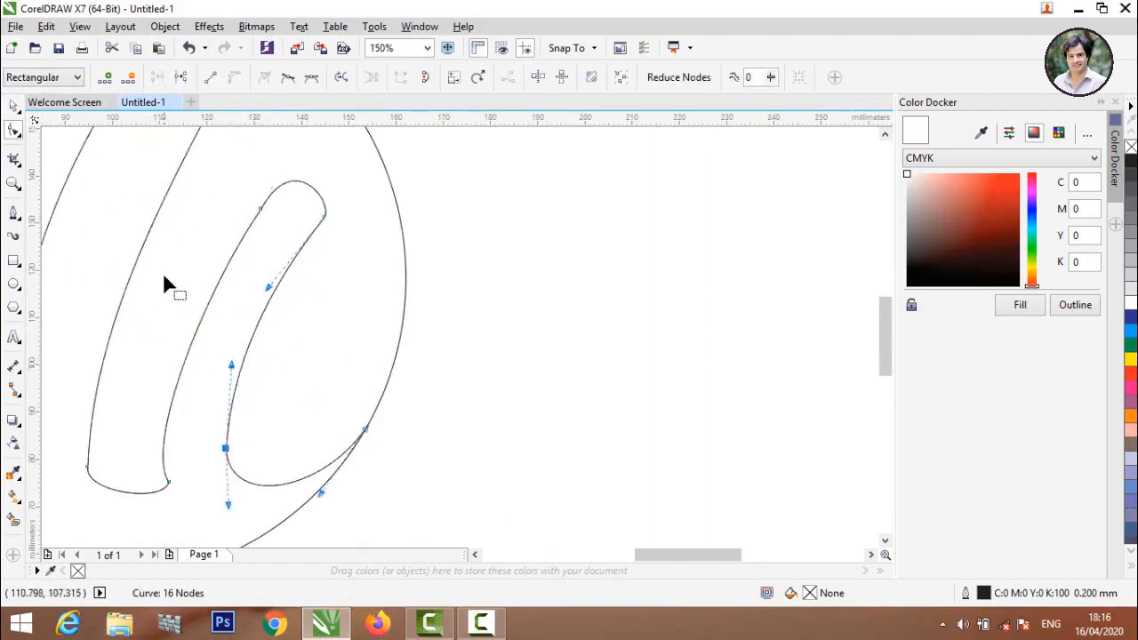
Fine-tune both handles of the last peak's right node, raising the side handle and extending the cap handle up and right
left_click_drag(269, 293, 270, 277)
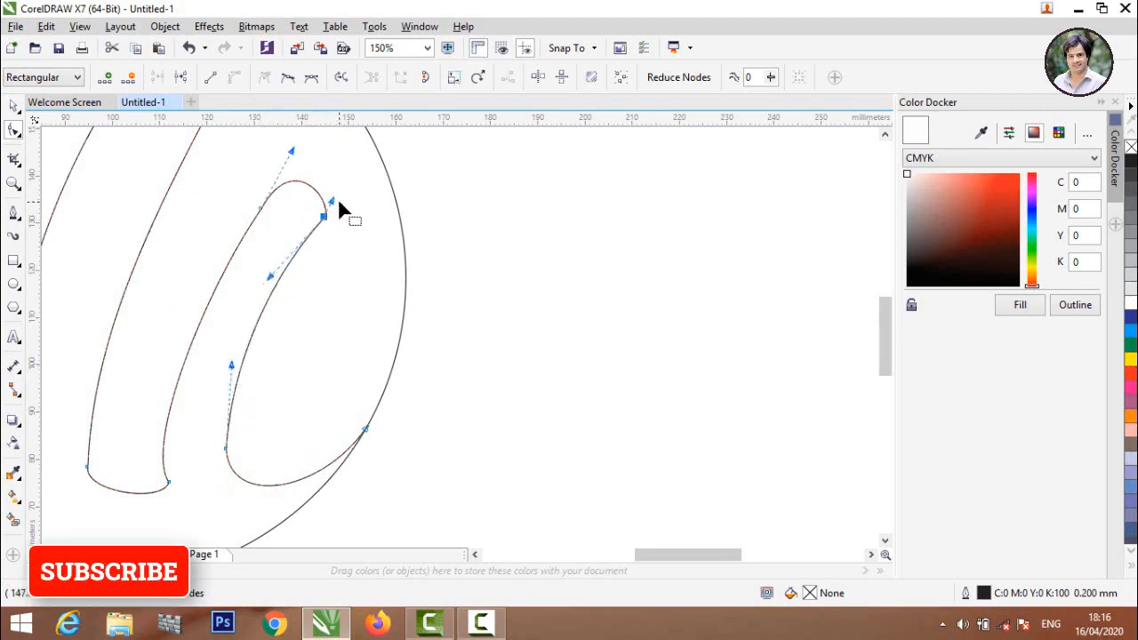
mouse_move(332, 201)
left_mouse_down()
mouse_move(342, 208)
mouse_move(336, 197)
left_mouse_up()
scroll(329, 203, "up", 3)
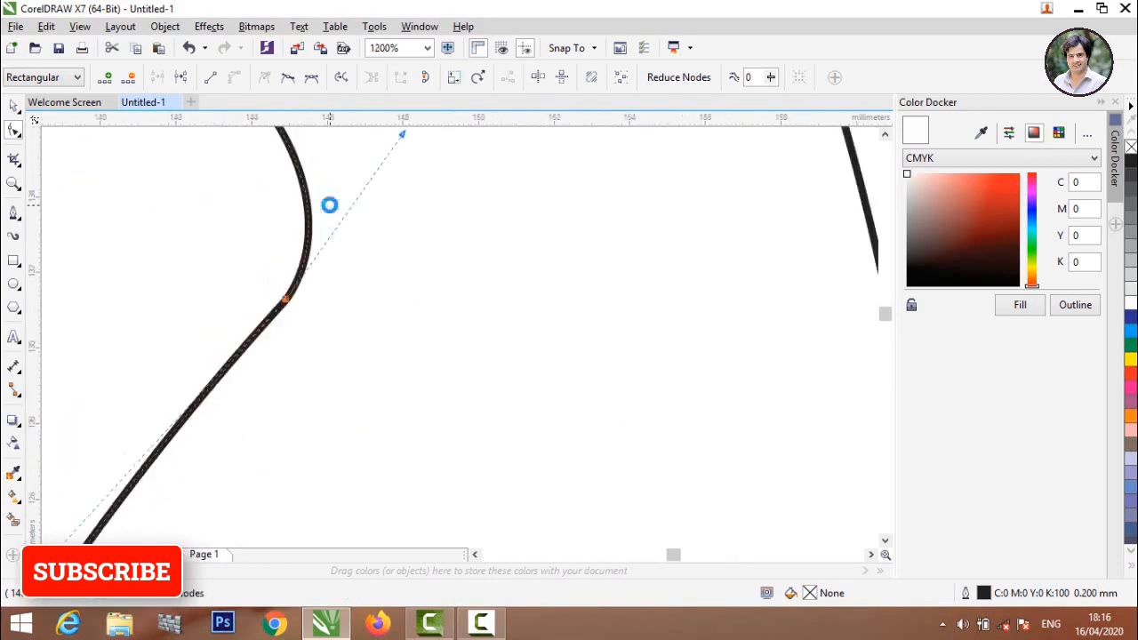
scroll(353, 244, "down", 3)
scroll(415, 249, "down", 2)
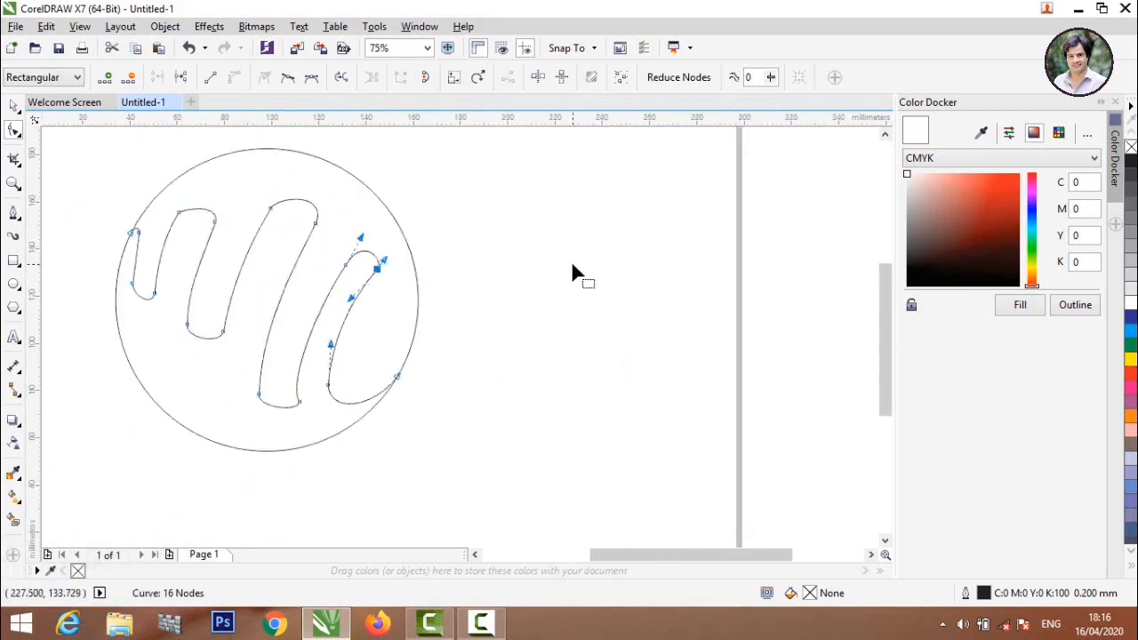
left_click(94, 391)
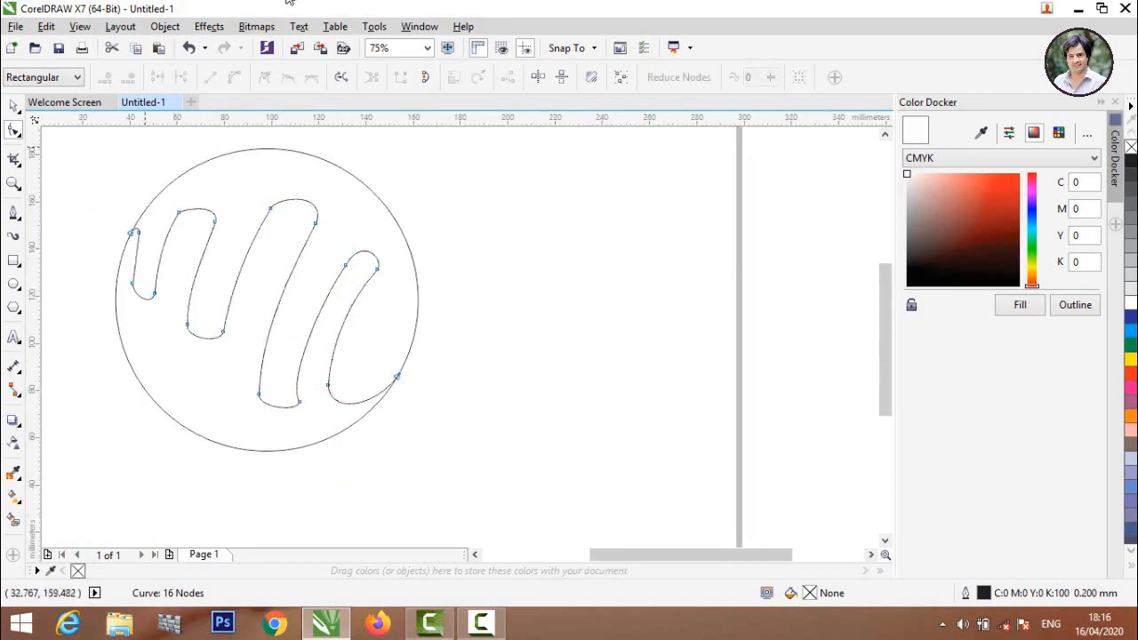
Round the first peak's cap by swinging its left node's handle up and left and raising its right node's handle
scroll(132, 250, "up", 3)
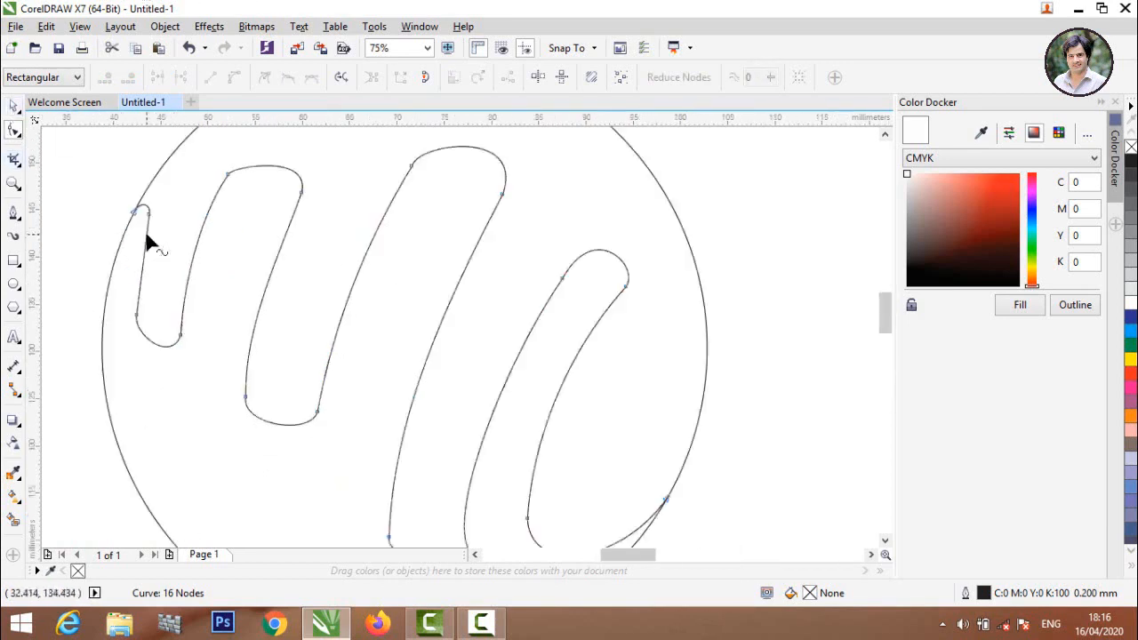
scroll(82, 221, "down", 2)
scroll(98, 209, "up", 2)
scroll(111, 223, "down", 3)
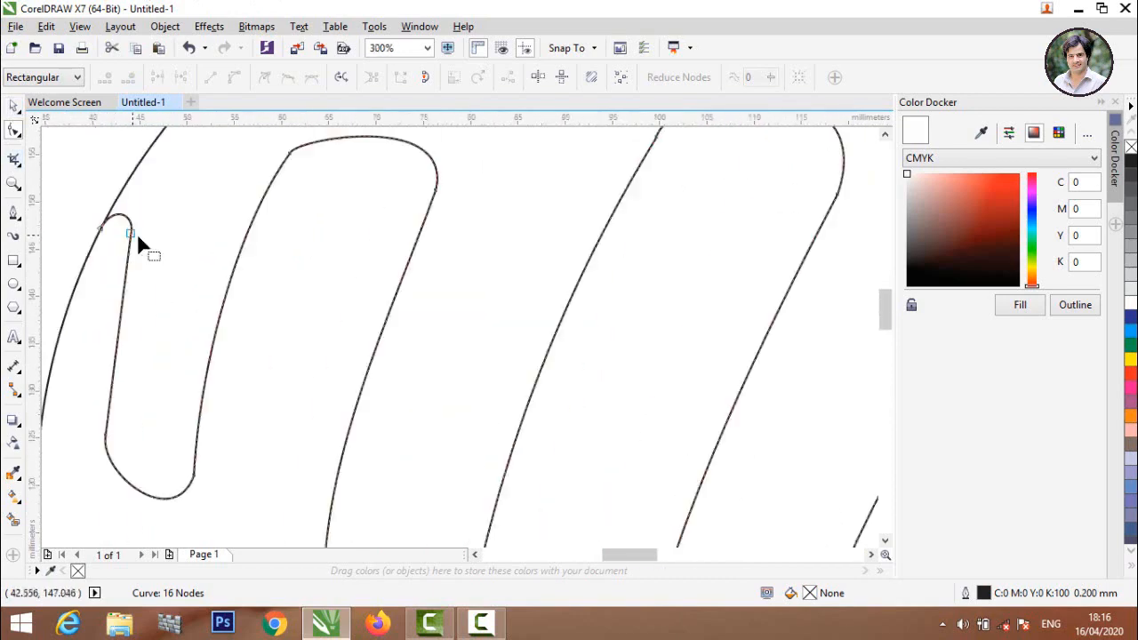
scroll(125, 233, "up", 4)
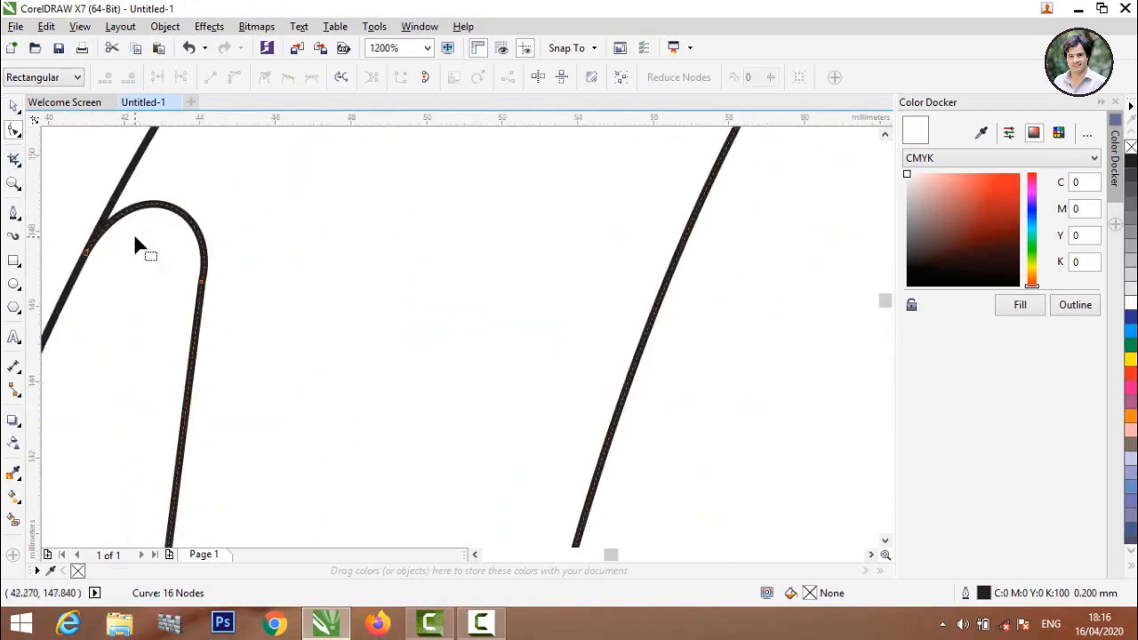
scroll(87, 258, "down", 2)
left_click(85, 260)
scroll(86, 254, "up", 4)
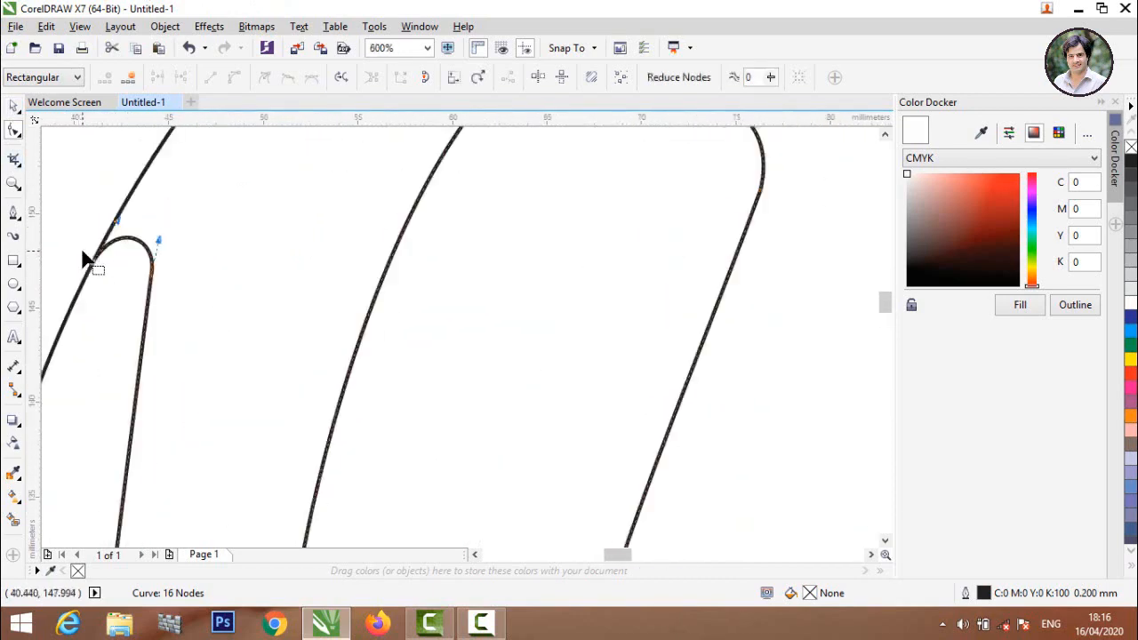
scroll(178, 323, "down", 5)
scroll(173, 296, "up", 3)
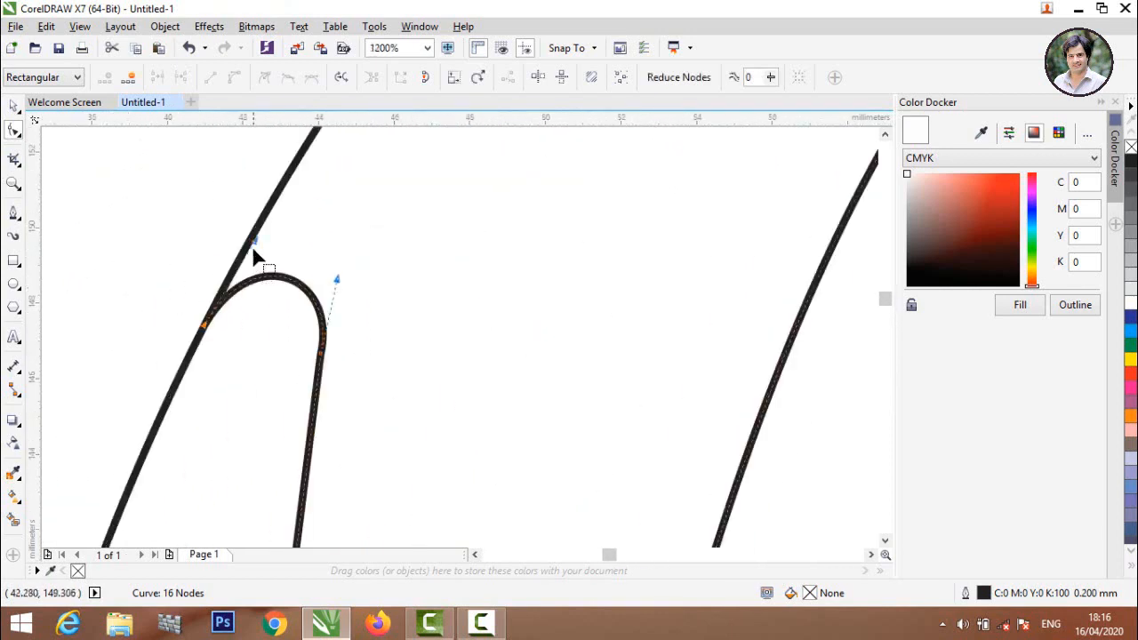
left_click_drag(253, 241, 236, 223)
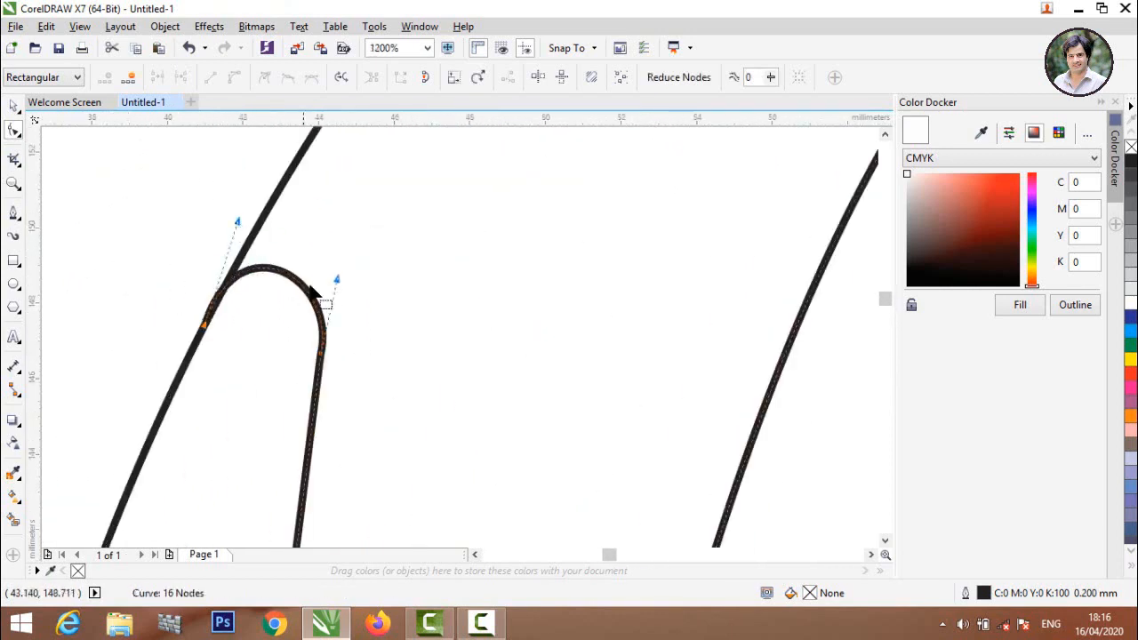
left_click_drag(337, 281, 338, 246)
scroll(242, 228, "down", 2)
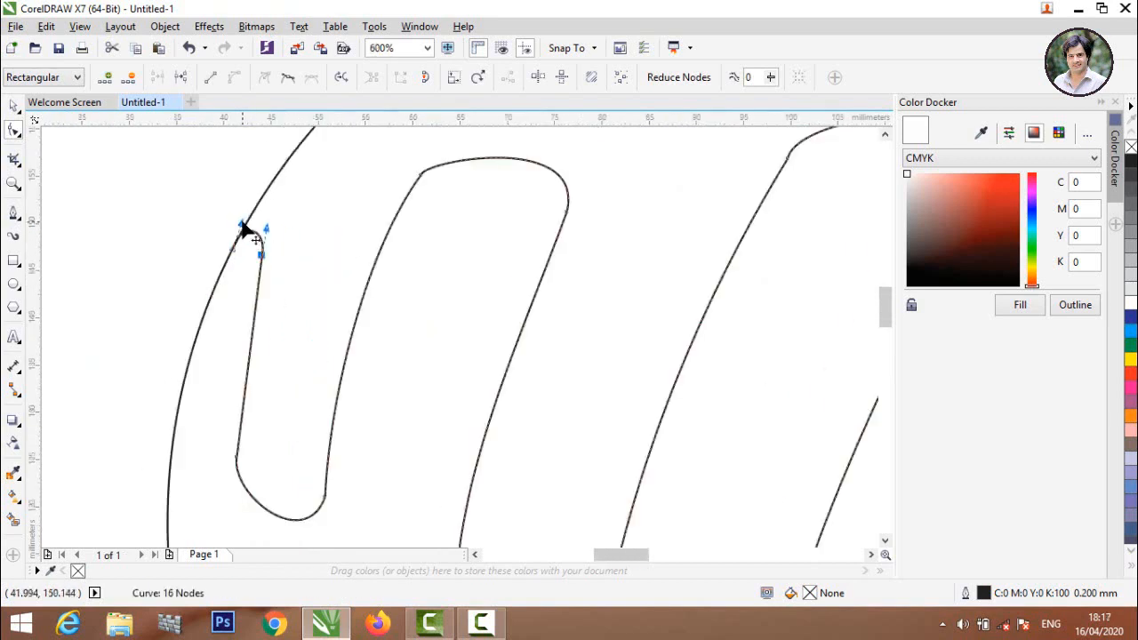
Swing the lower handle of the first trough's right node to the right so it runs nearly vertical
scroll(242, 233, "down", 4)
left_click(235, 345)
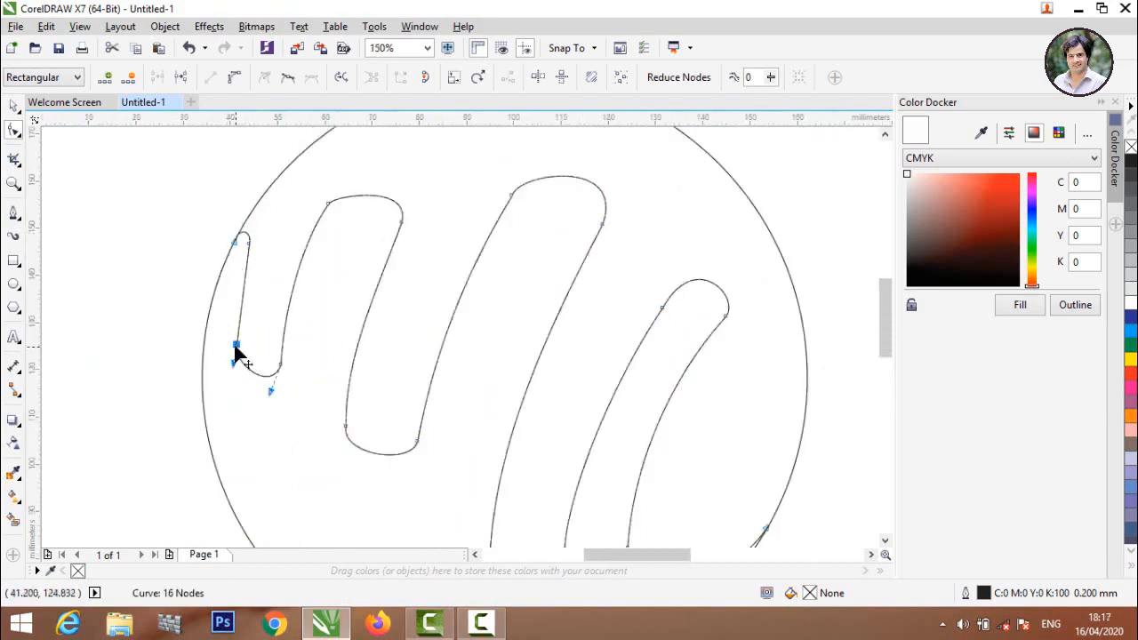
scroll(274, 395, "up", 4)
left_click_drag(257, 389, 286, 366)
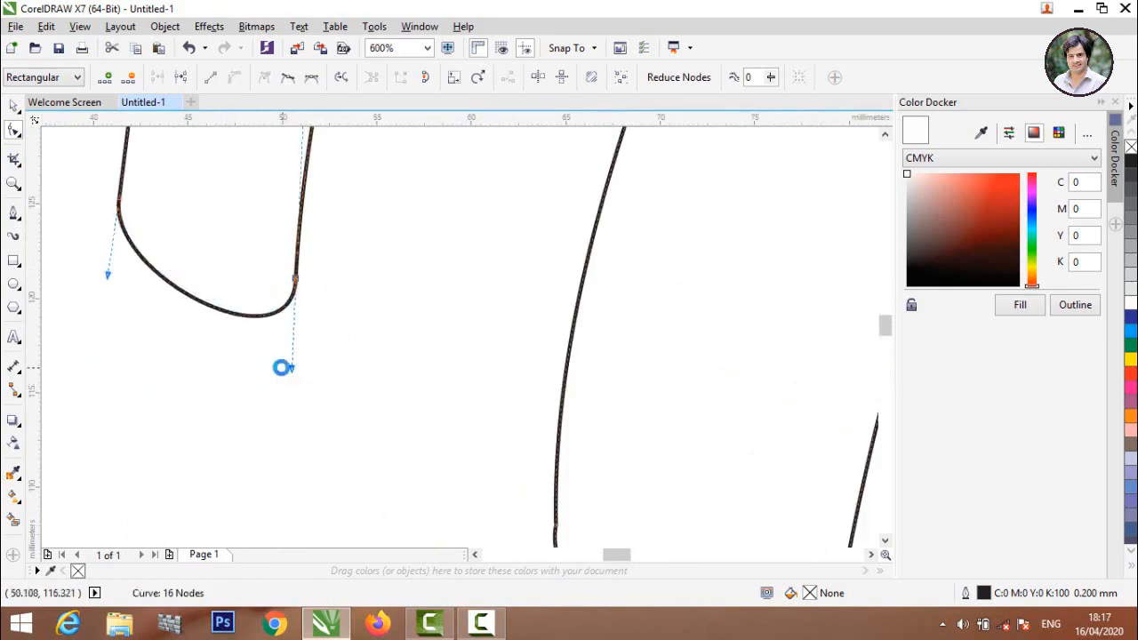
scroll(267, 366, "down", 5)
scroll(195, 279, "up", 1)
scroll(196, 283, "down", 3)
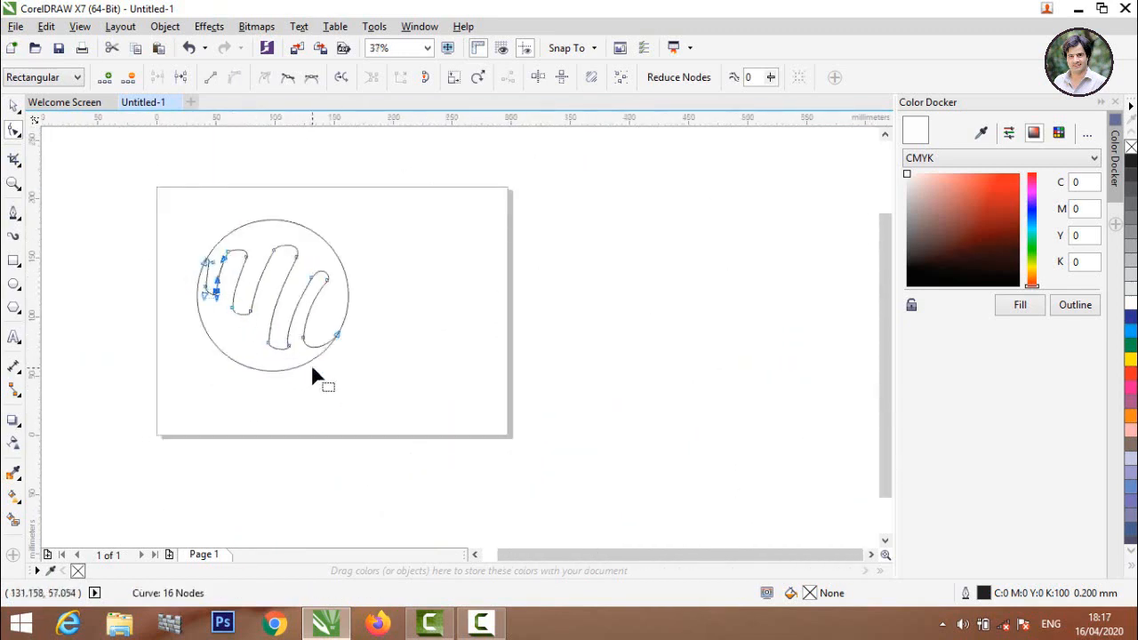
left_click(375, 345)
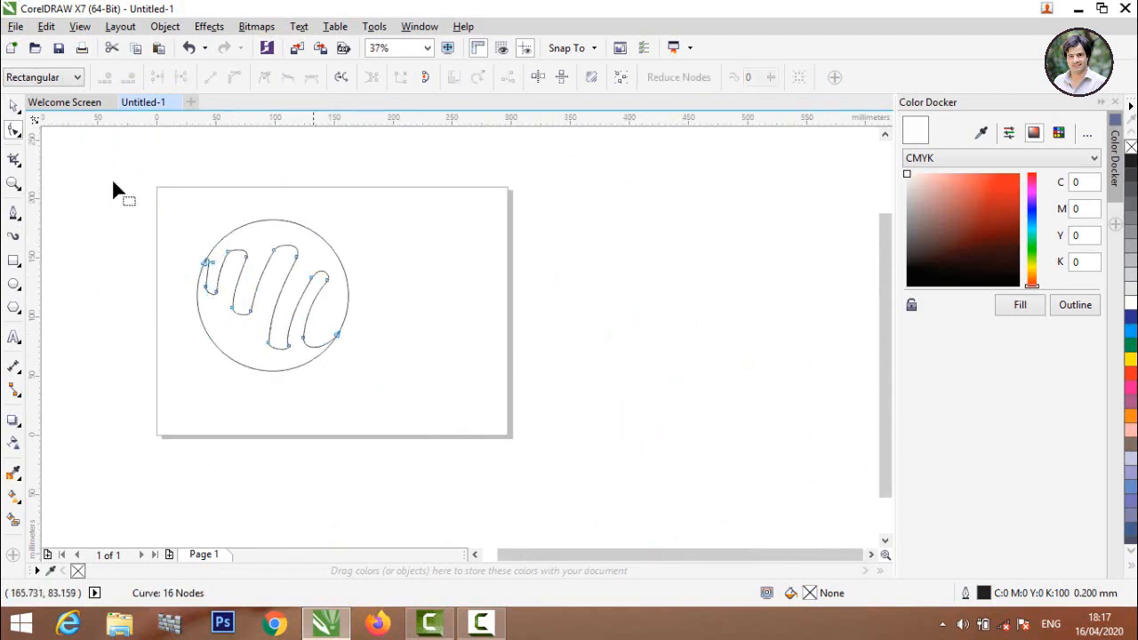
Select the circle and the zigzag line and rotate them together about 30° clockwise
left_click(14, 106)
scroll(169, 329, "down", 2)
left_click_drag(106, 219, 324, 476)
scroll(208, 310, "up", 4)
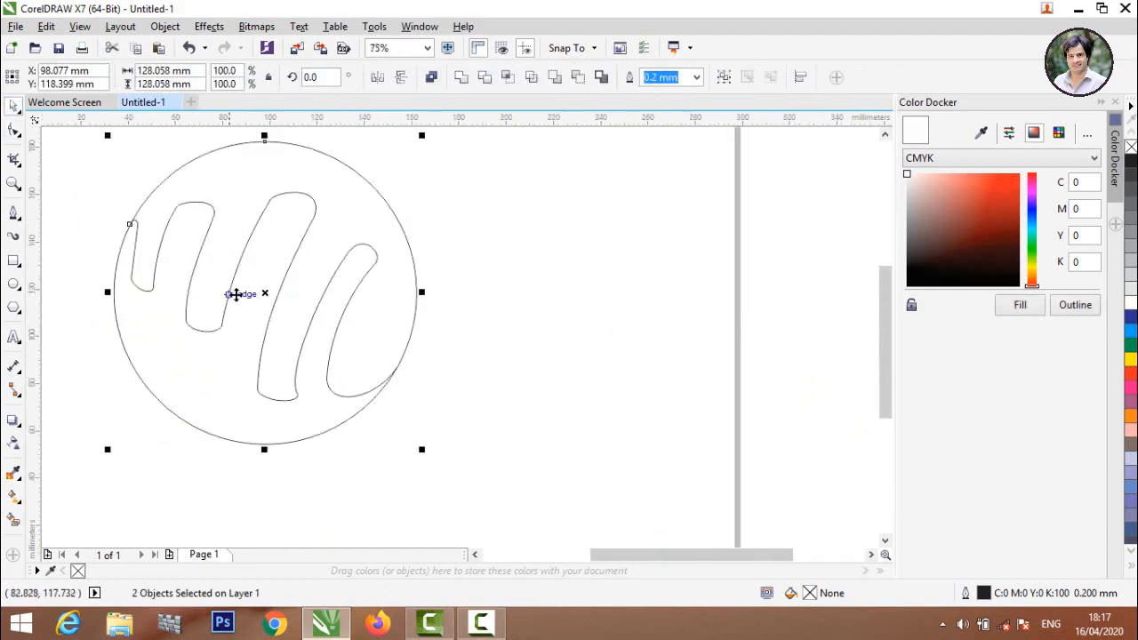
left_click(267, 292)
left_click_drag(425, 133, 487, 238)
left_click(487, 233)
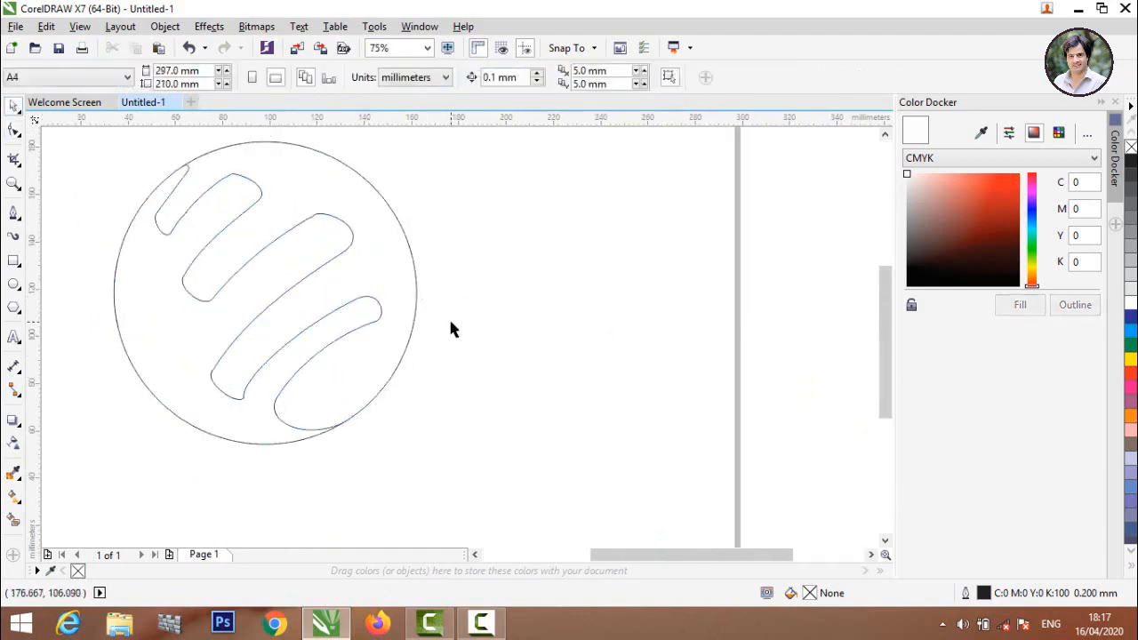
Use Smart Fill to create a blue-grey shape from the circle's lower-left region bounded by the zigzag line
scroll(432, 356, "down", 2)
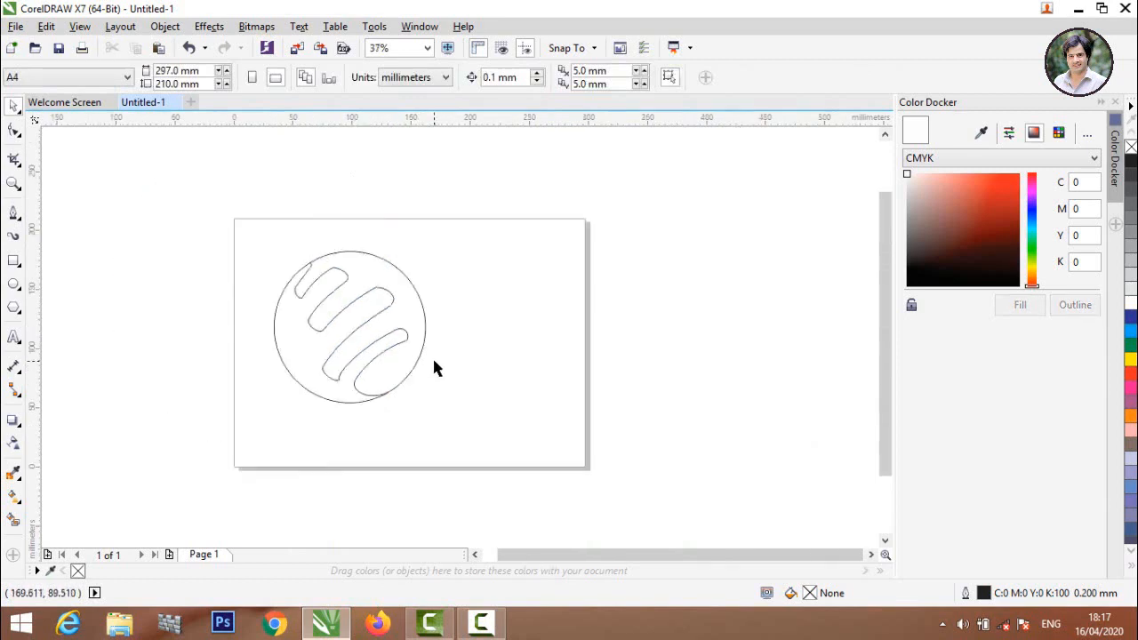
scroll(432, 356, "up", 2)
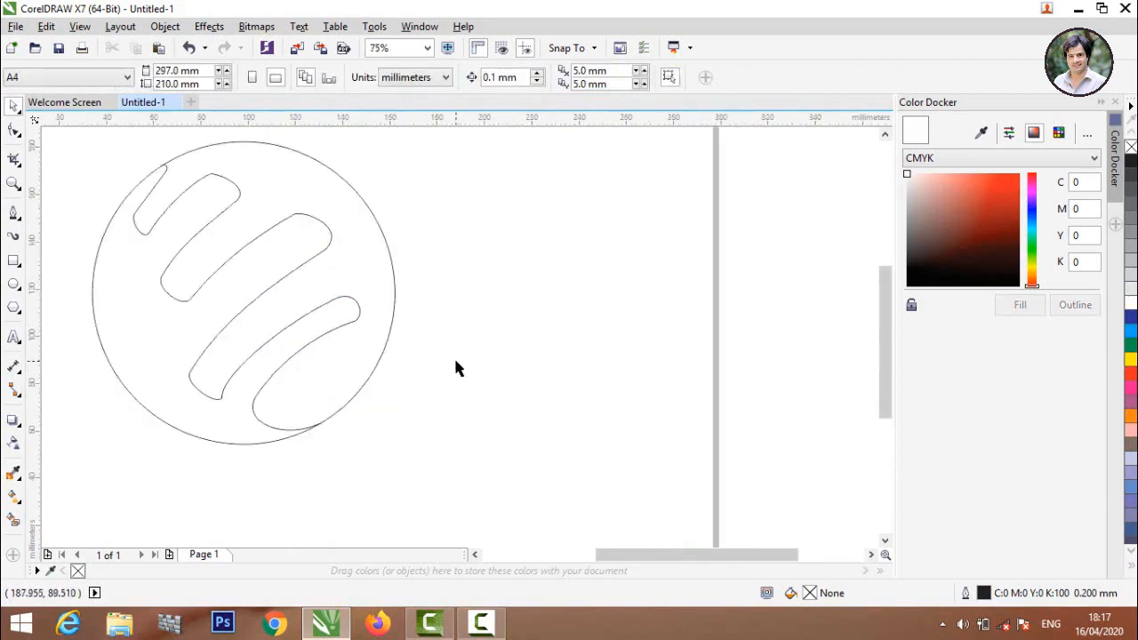
left_click(16, 523)
left_click(153, 336)
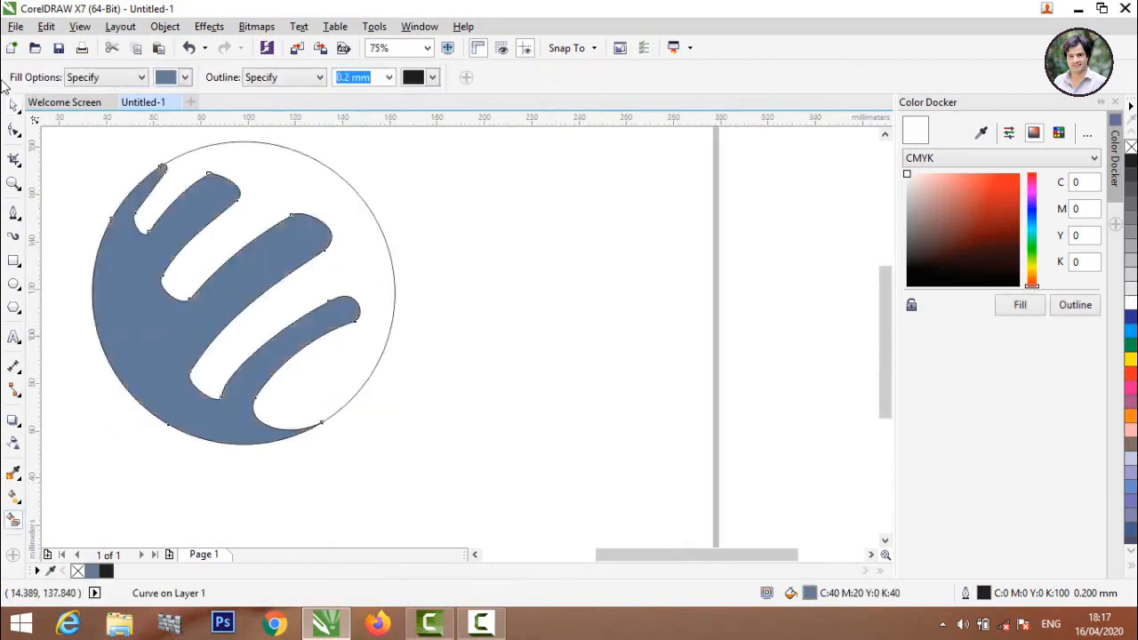
Delete the original circle outline, keeping the filled drip shape
left_click(16, 105)
left_click(397, 371)
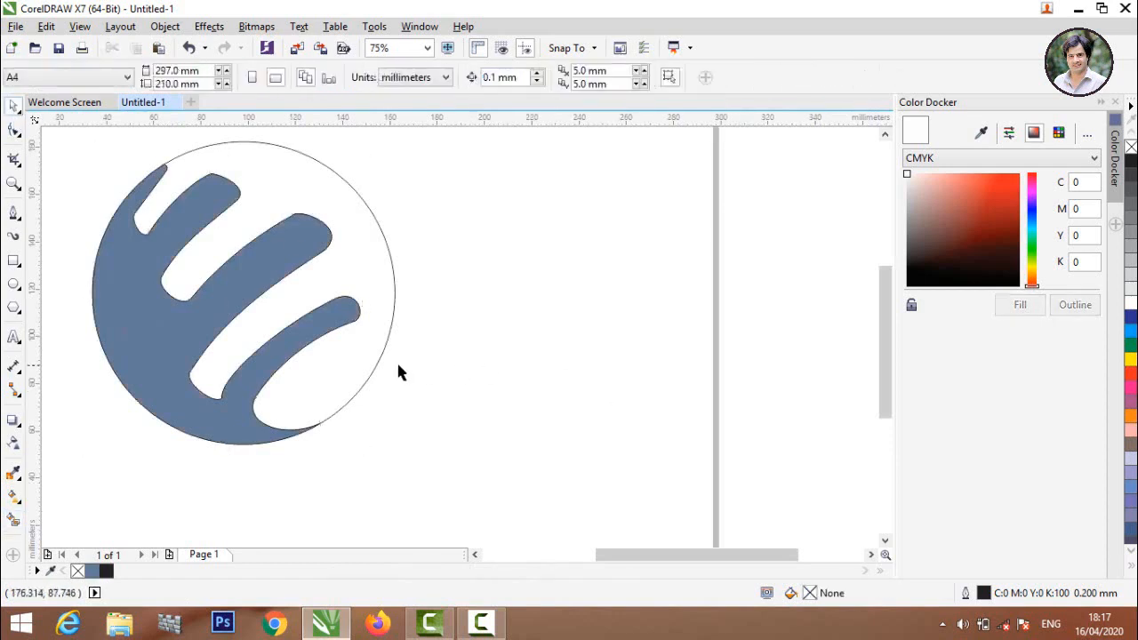
left_click(338, 372)
key("Delete")
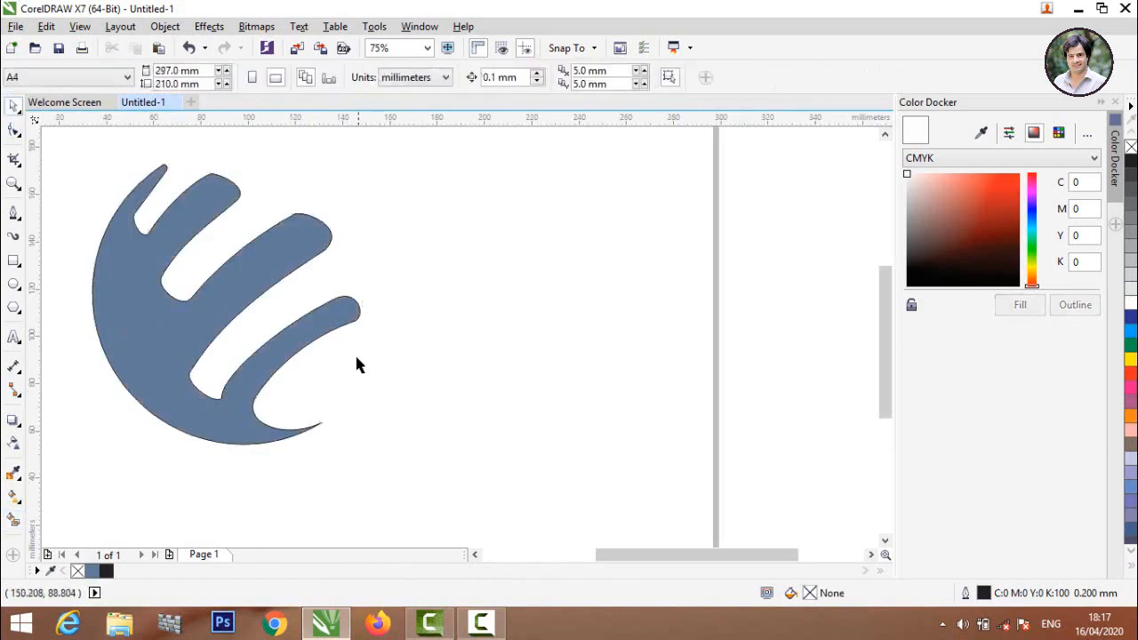
Group the filled drip shape with the remaining zigzag line and select the group
scroll(355, 364, "down", 2)
left_click_drag(163, 244, 429, 470)
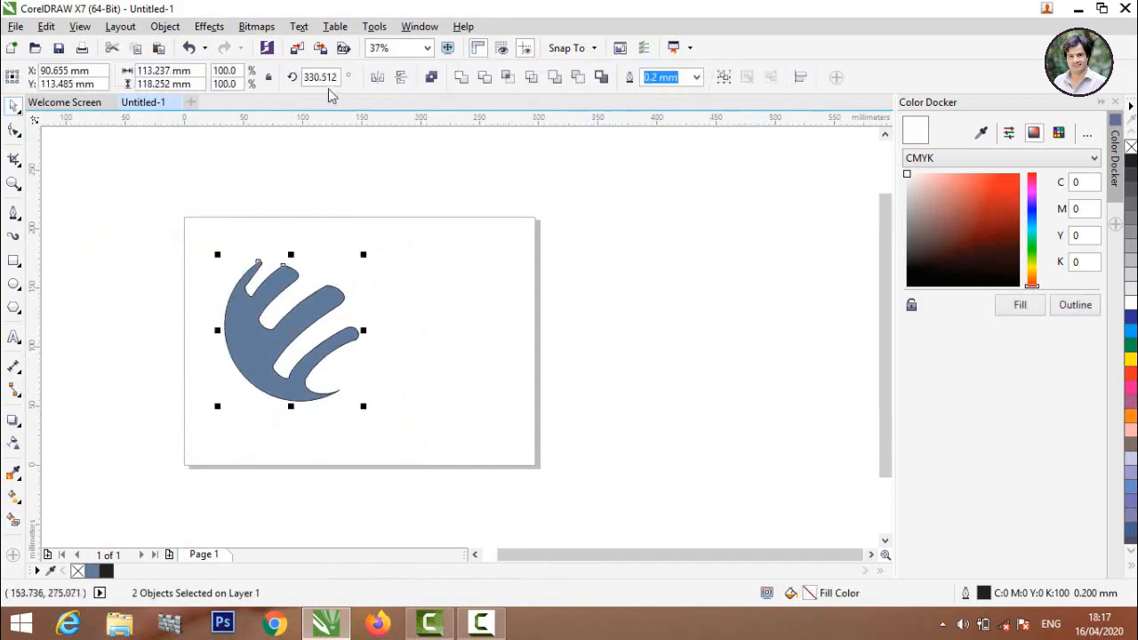
left_click(723, 78)
left_click(378, 364)
left_click(248, 332)
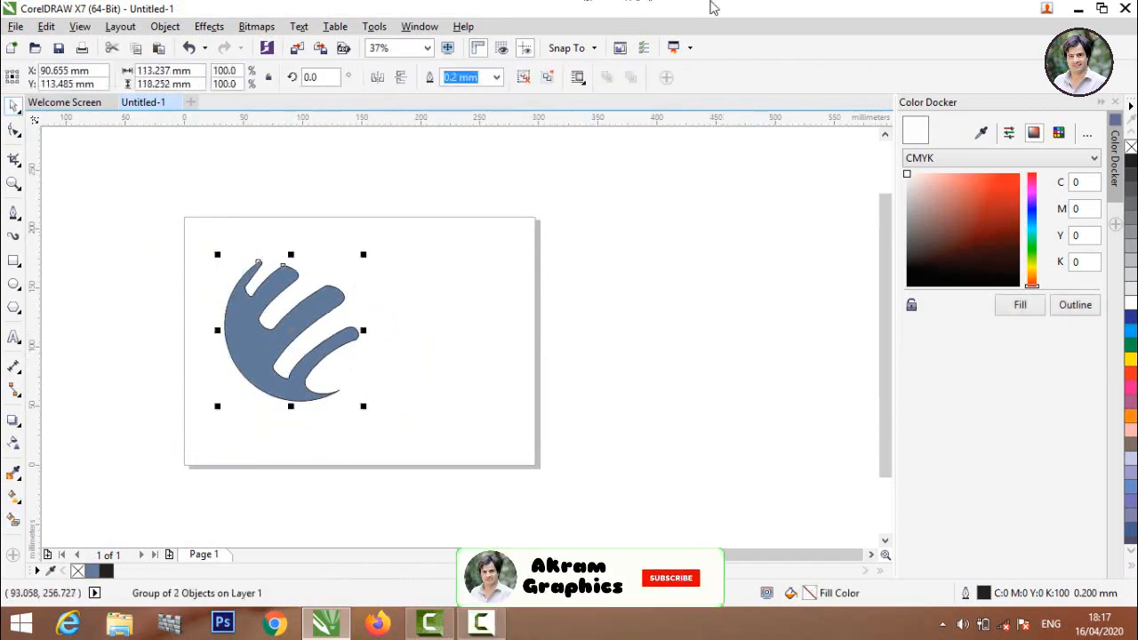
Switch to the desktop, open Youtube work > Colour Shades, and bring the five-shade blue palette image into CorelDRAW beside the page
left_click(1077, 8)
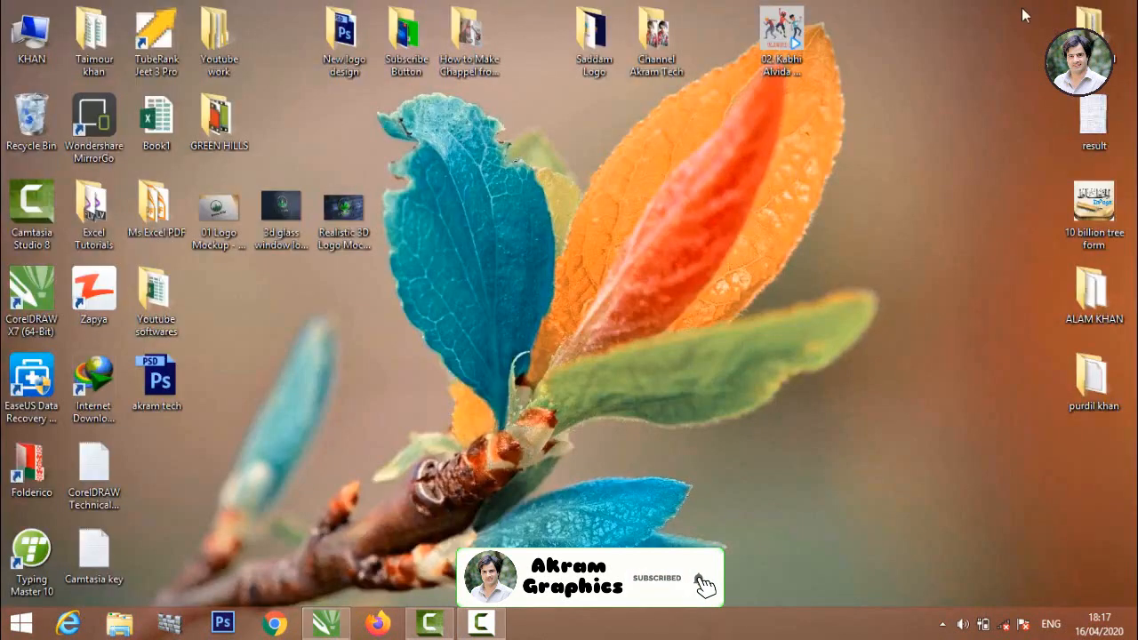
double_click(221, 43)
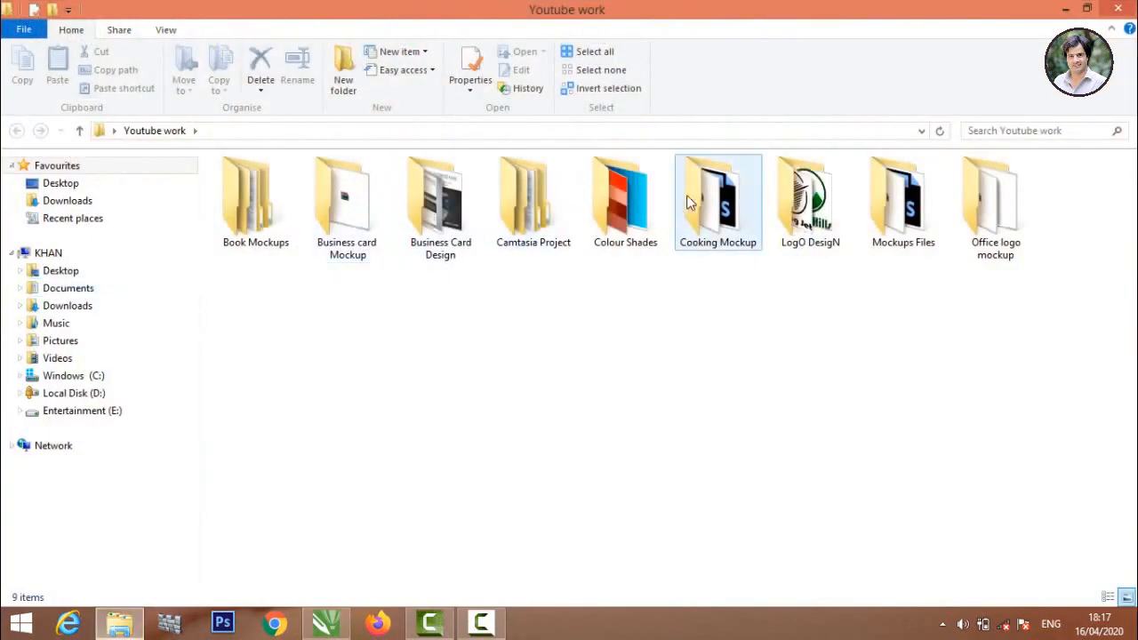
double_click(652, 203)
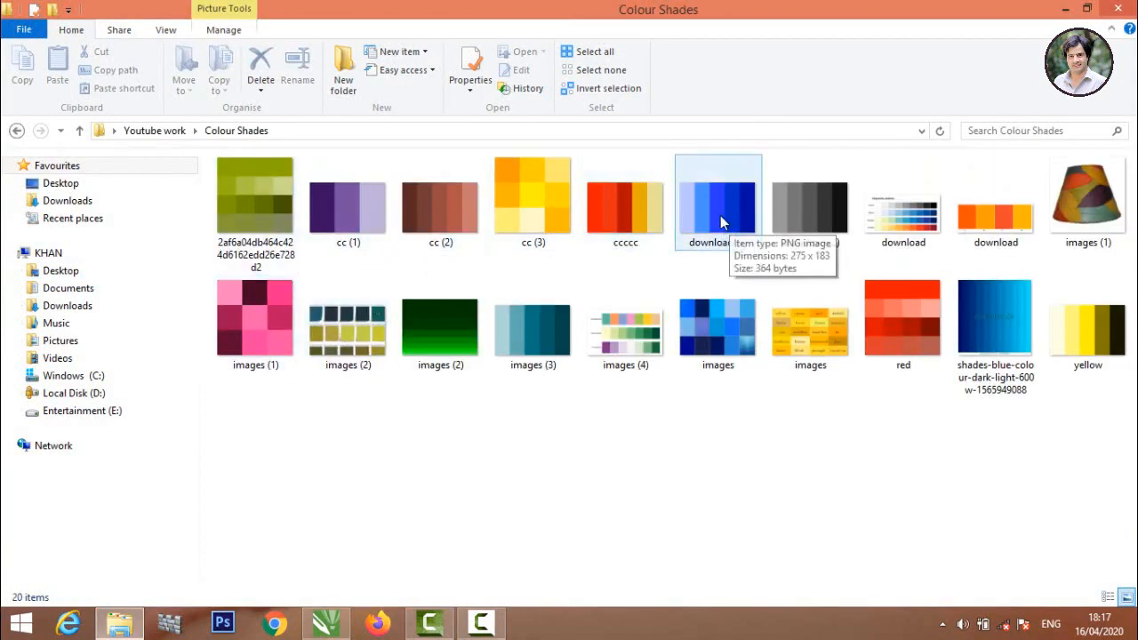
left_click_drag(720, 212, 489, 325)
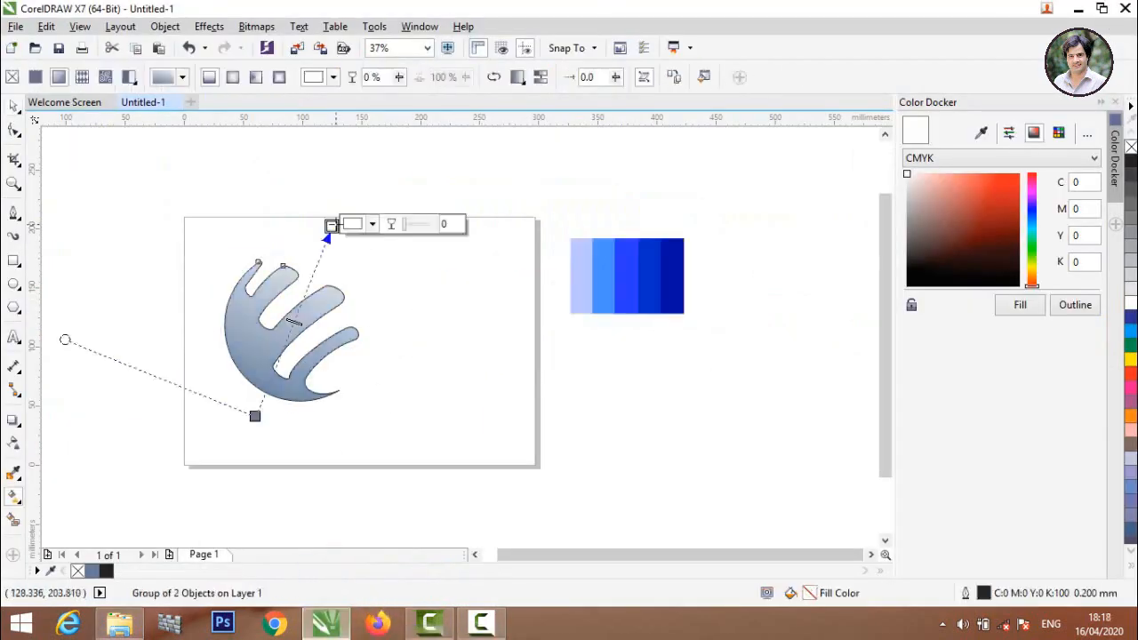
Set the gradient's upper end colour to the light blue #4E91FD sampled from the palette image
left_click(378, 227)
left_click(407, 259)
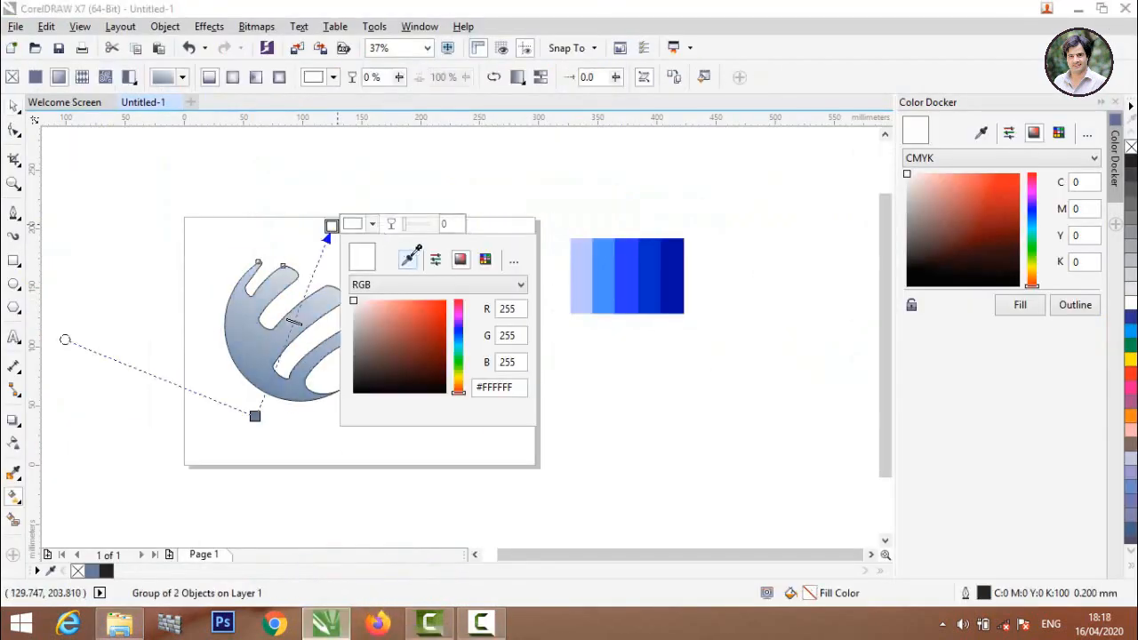
left_click(589, 274)
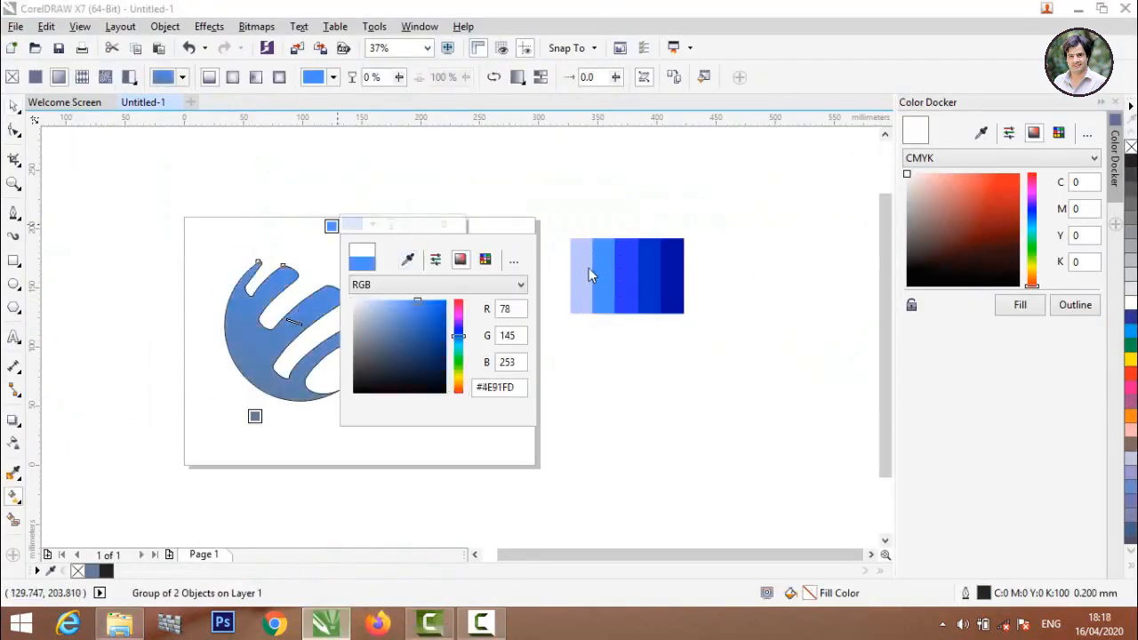
Set the gradient's lower start colour to the darkest blue sampled from the palette image
left_click(256, 418)
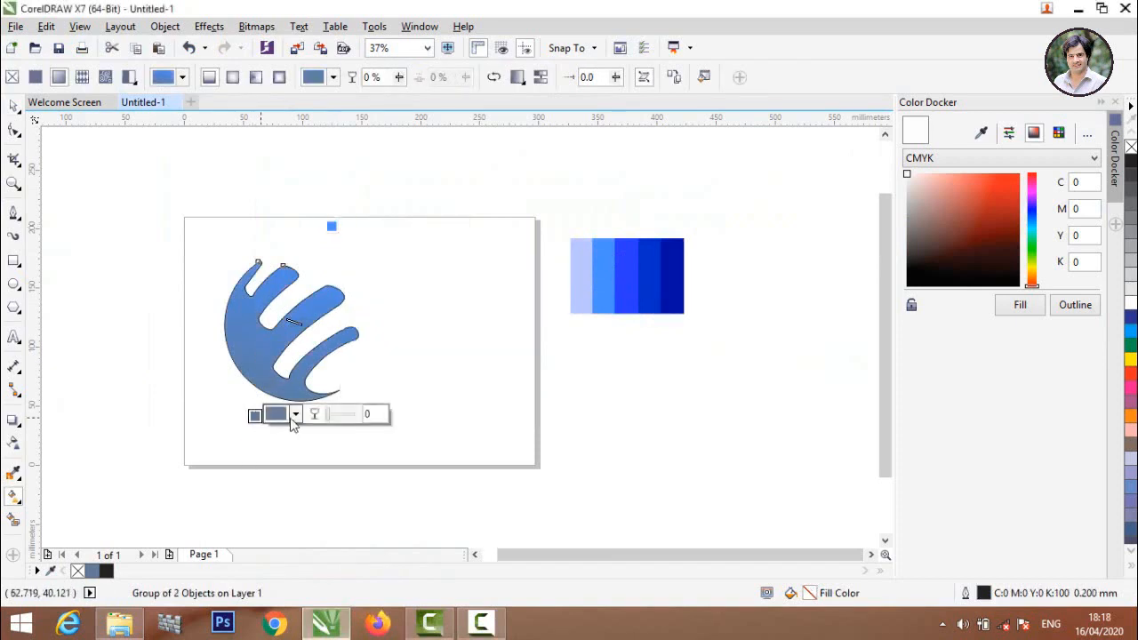
left_click(295, 414)
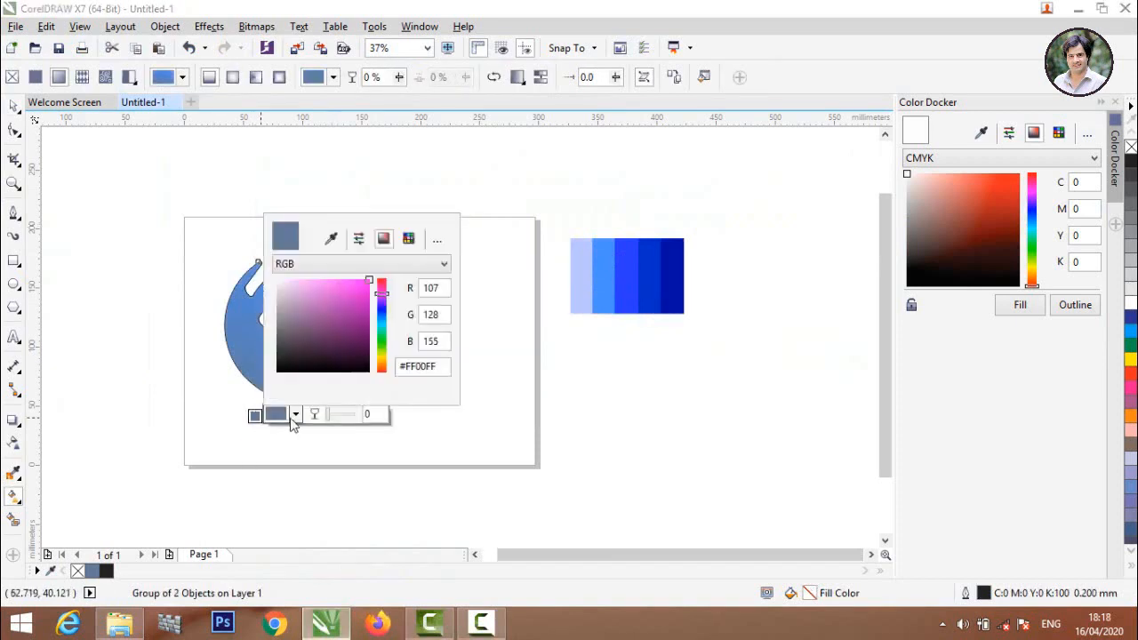
left_click(334, 242)
left_click(676, 271)
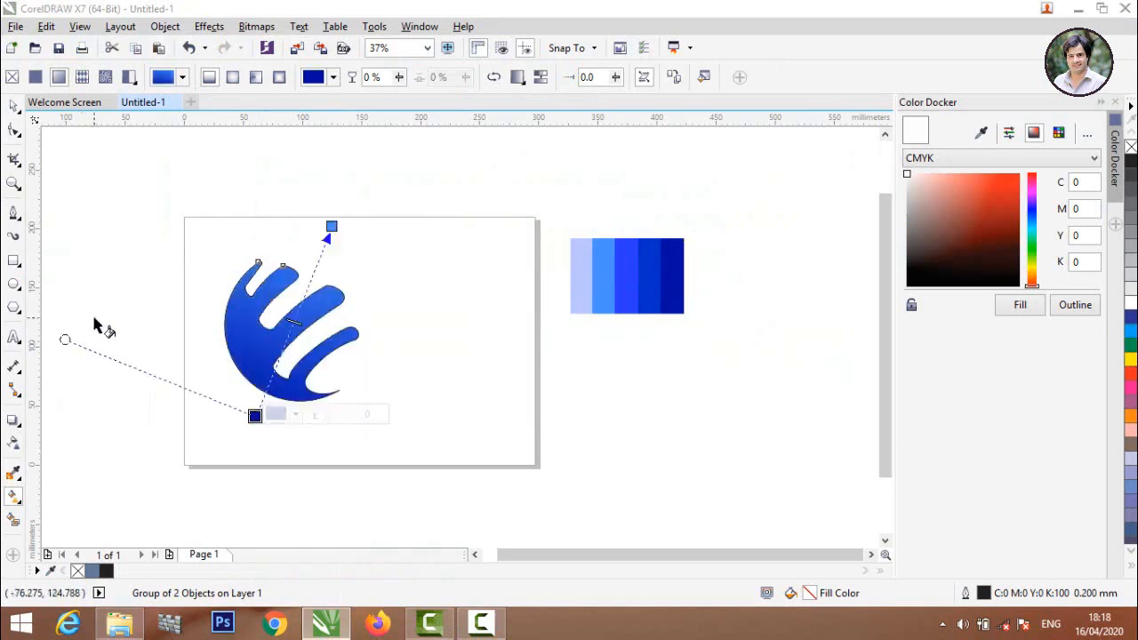
Leave gradient editing and move the blue group about 16 mm up and 4 mm left on the page
left_click(13, 107)
left_click(115, 247)
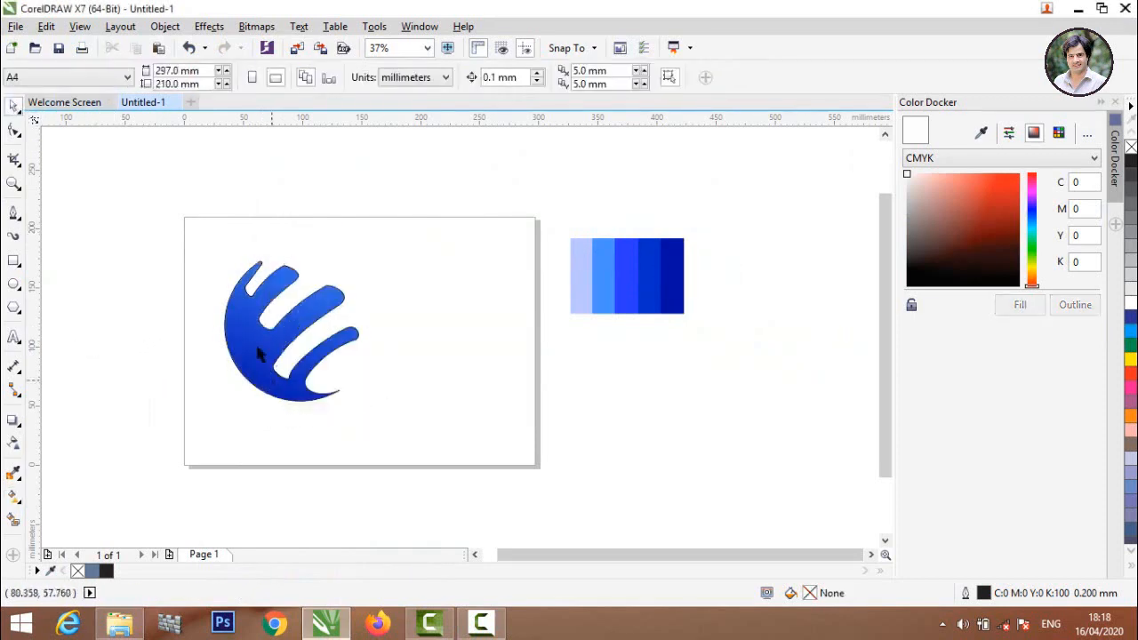
left_click_drag(255, 342, 250, 323)
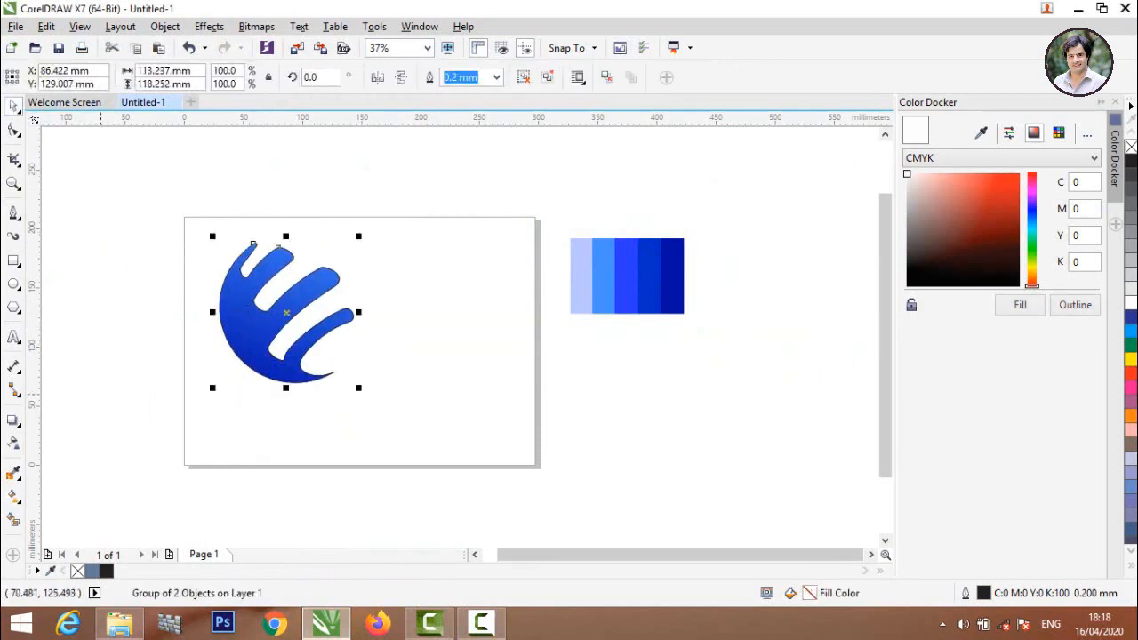
Set the upper end colour of the emblem's gradient to bright cyan-blue #00CCFF
left_click(13, 497)
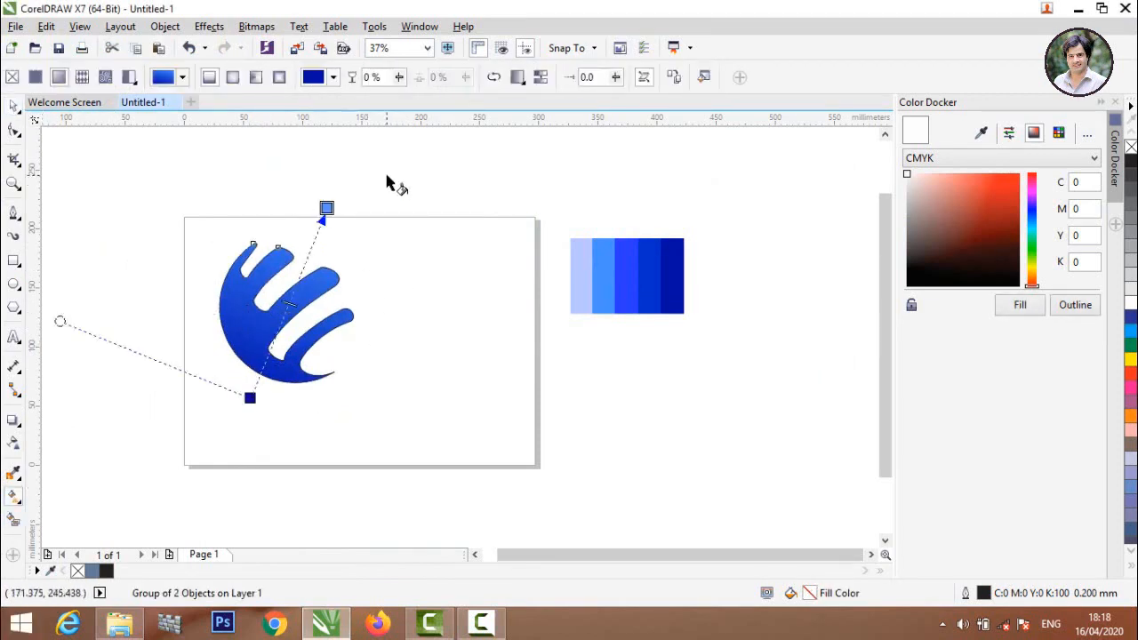
left_click(327, 208)
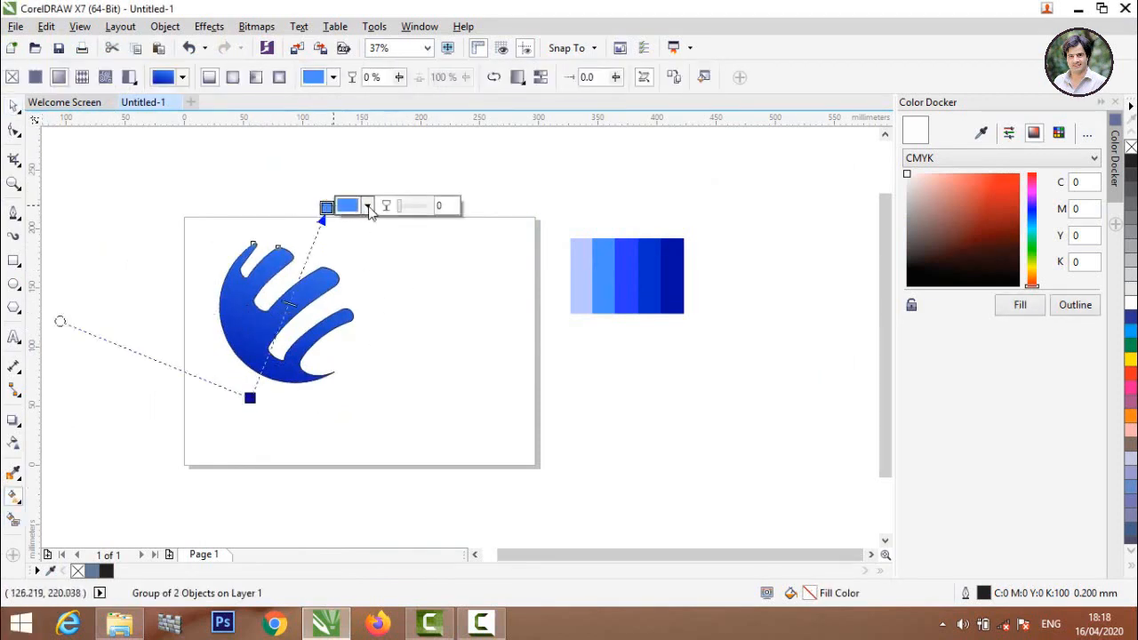
left_click(367, 206)
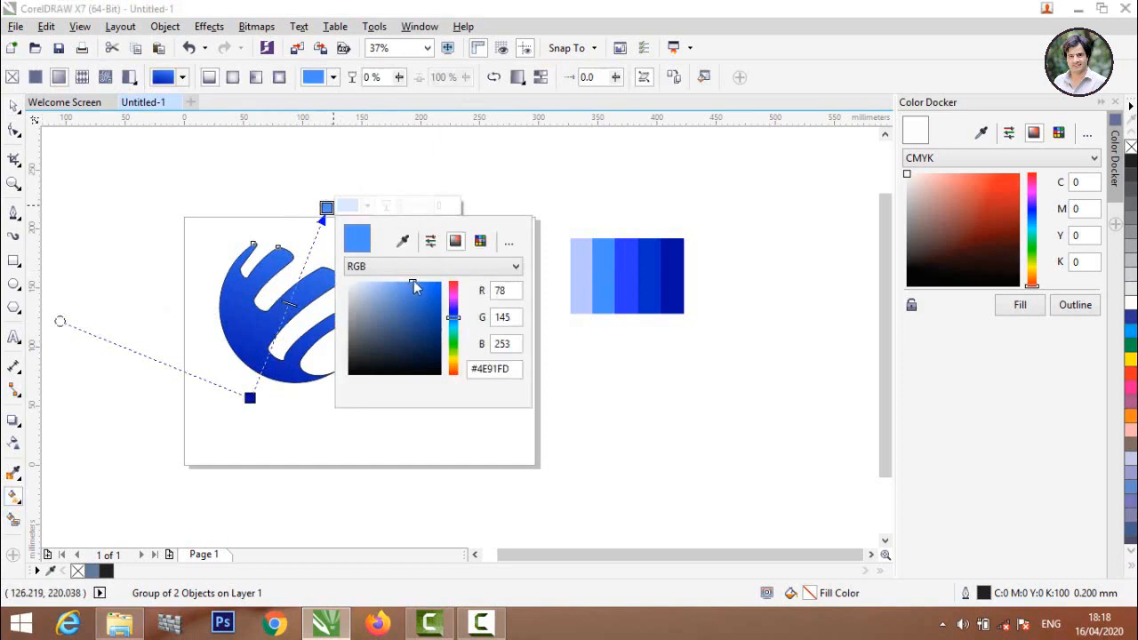
left_click_drag(414, 287, 442, 283)
left_click_drag(454, 322, 452, 329)
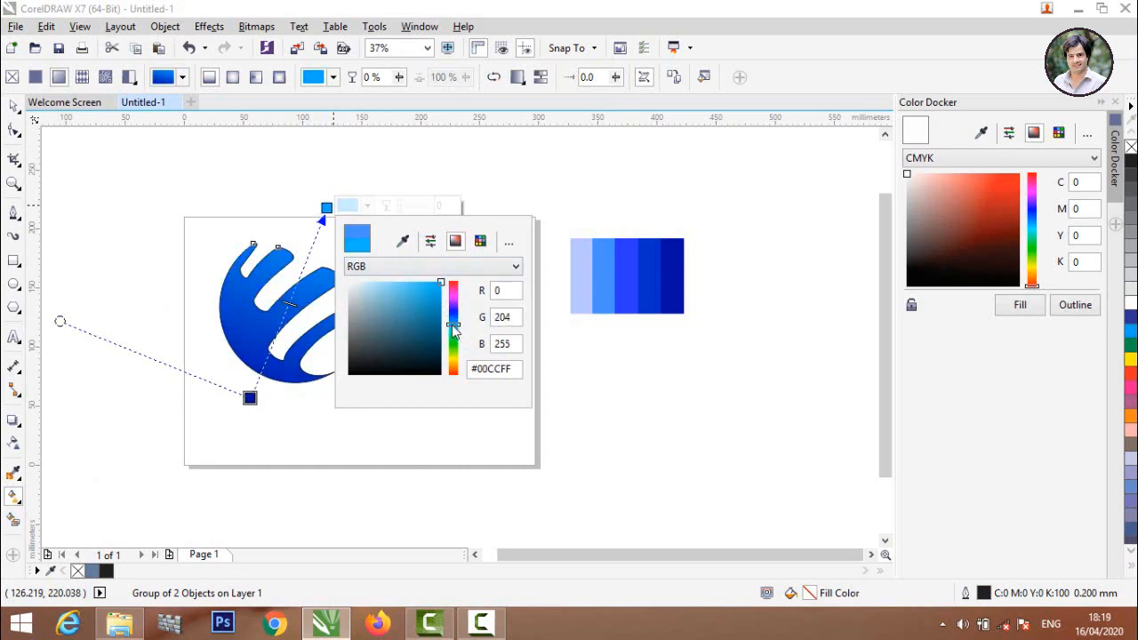
Set the lower start colour of the emblem's gradient to dark navy blue #00276B and leave gradient editing
left_click(250, 398)
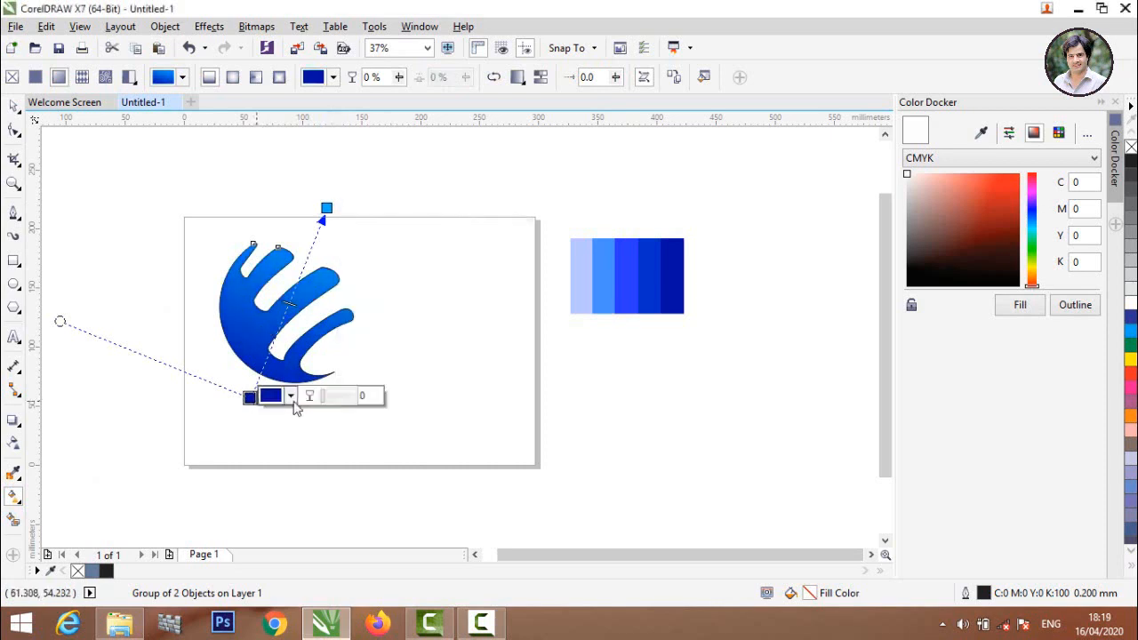
left_click(291, 396)
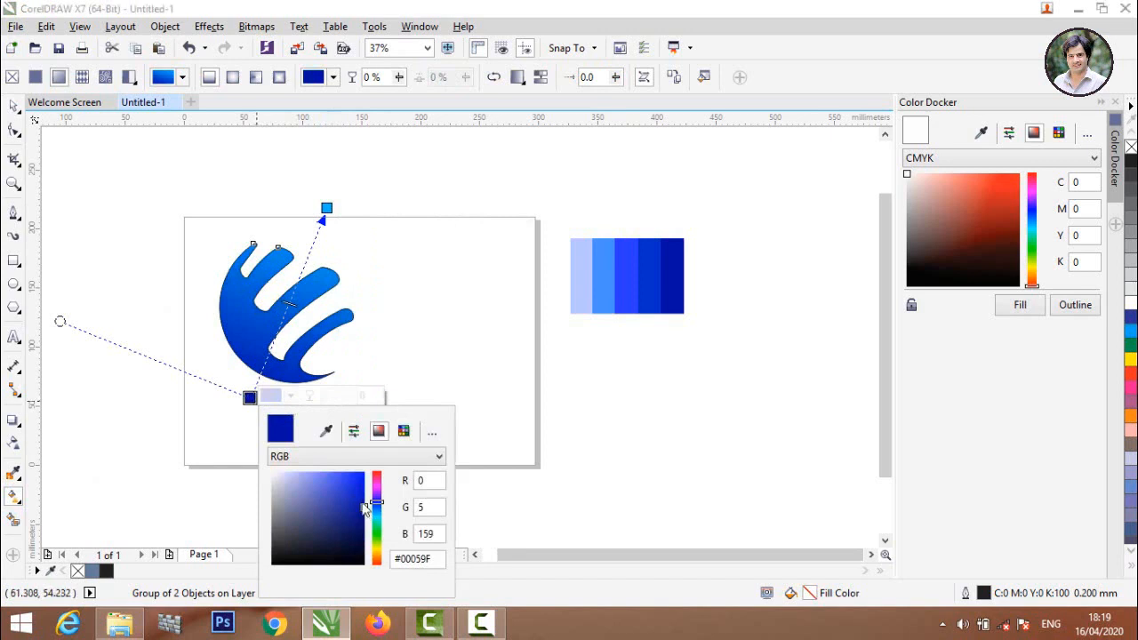
mouse_move(376, 505)
left_mouse_down()
mouse_move(353, 506)
mouse_move(365, 526)
left_mouse_up()
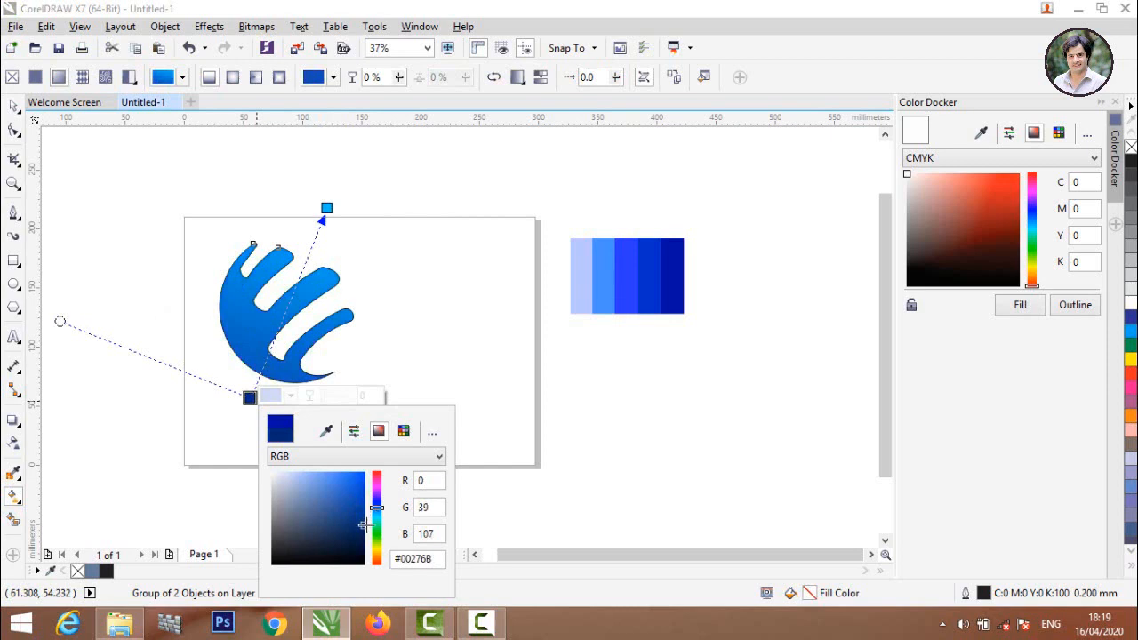
left_click(124, 239)
left_click(14, 106)
left_click(178, 280)
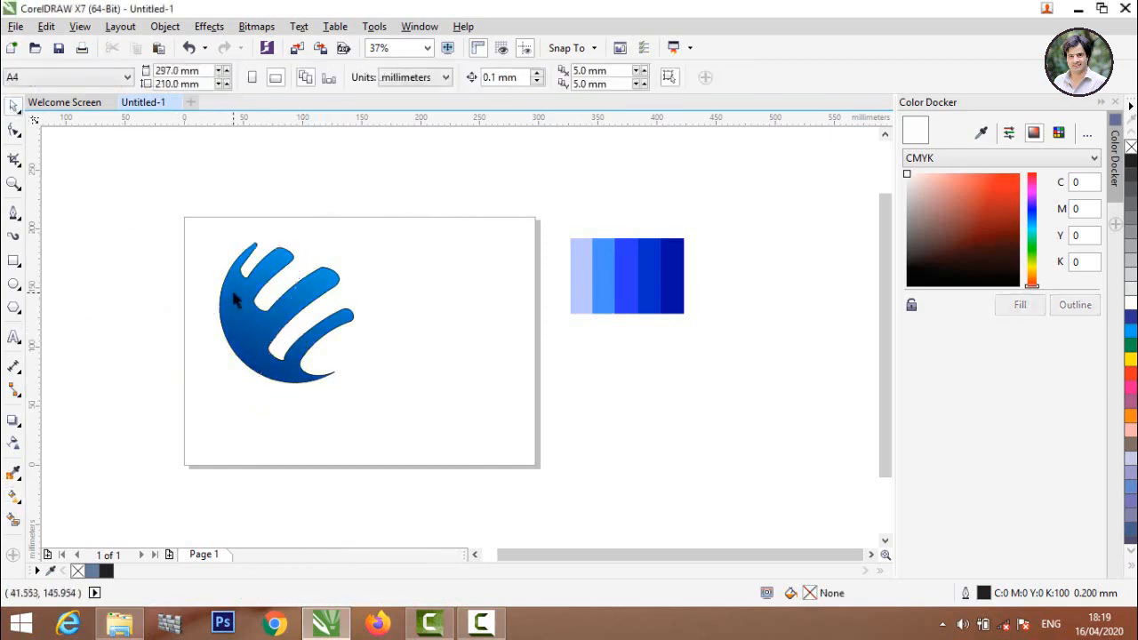
Move the blue emblem about 49 mm up and 8 mm right, and set its outline width to None
left_click_drag(233, 299, 223, 237)
left_click(223, 238)
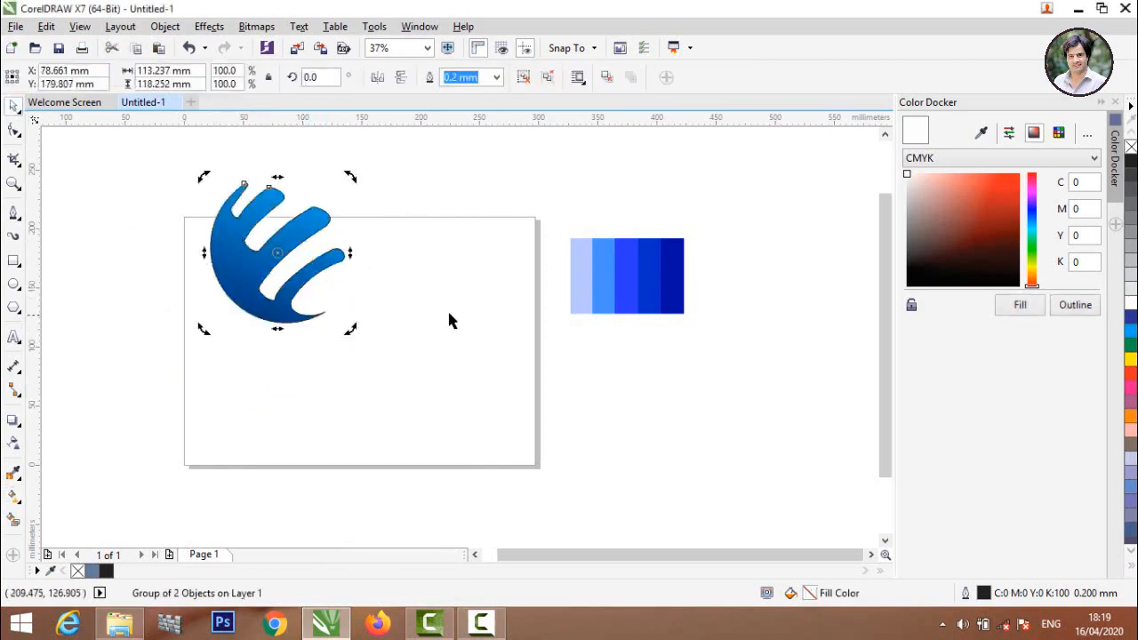
left_click(498, 77)
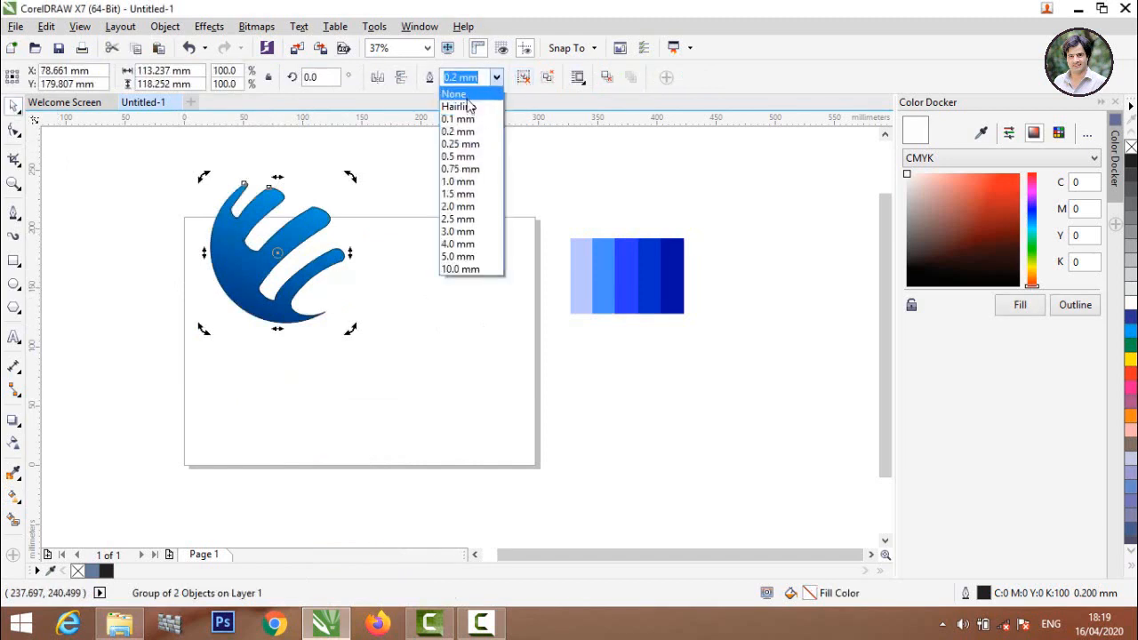
left_click(468, 106)
left_click(442, 219)
left_click_drag(263, 253, 281, 256)
left_click(328, 261)
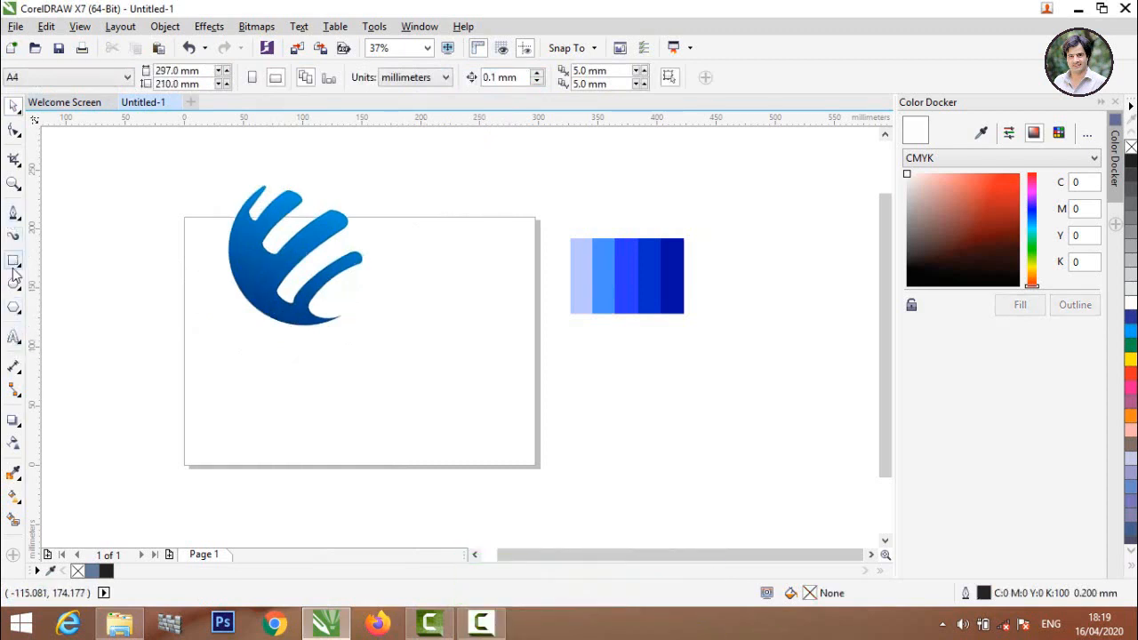
Add the text "Technology Logo" in Bauhaus 93, scale it to about 149 mm wide, and place it beneath the emblem
left_click(13, 340)
left_click(206, 368)
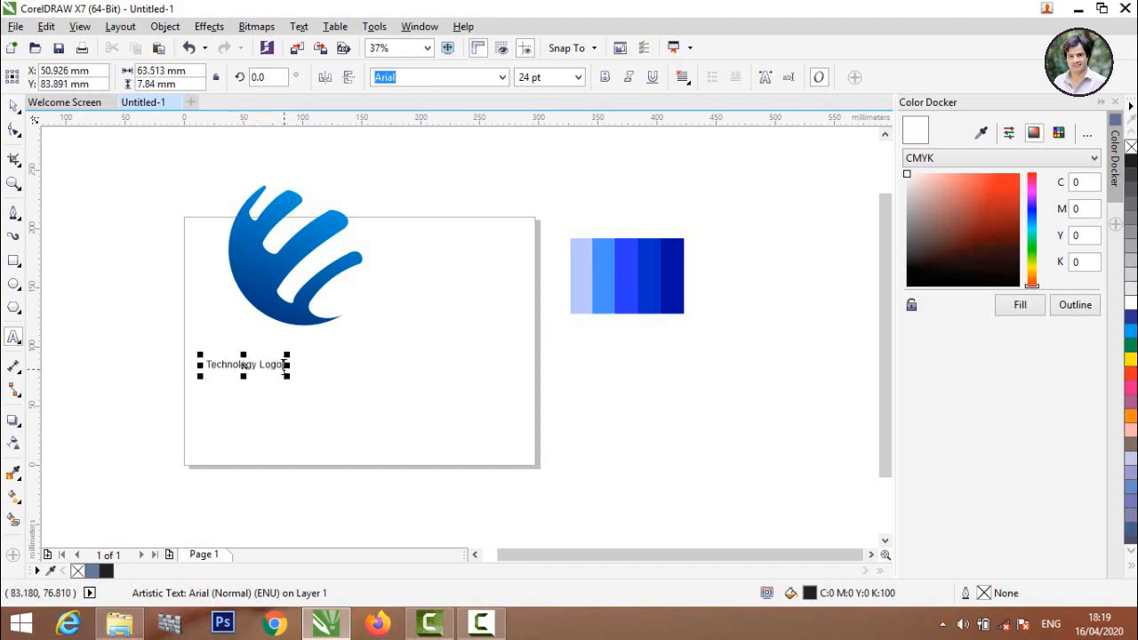
left_click_drag(285, 366, 354, 390)
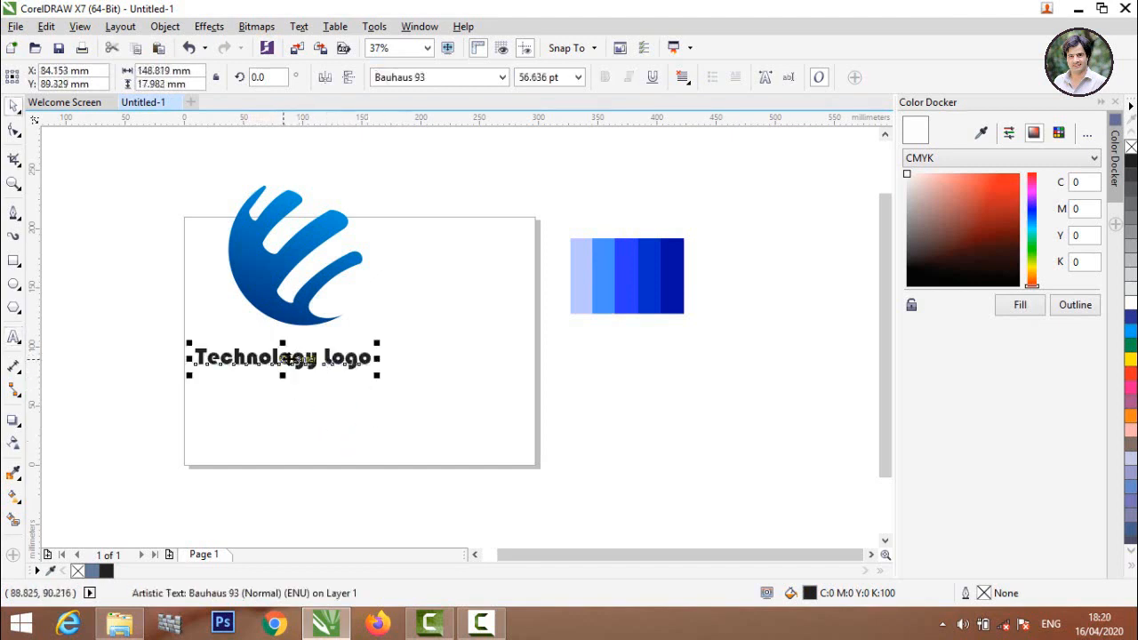
left_click_drag(283, 359, 305, 358)
left_click(307, 315)
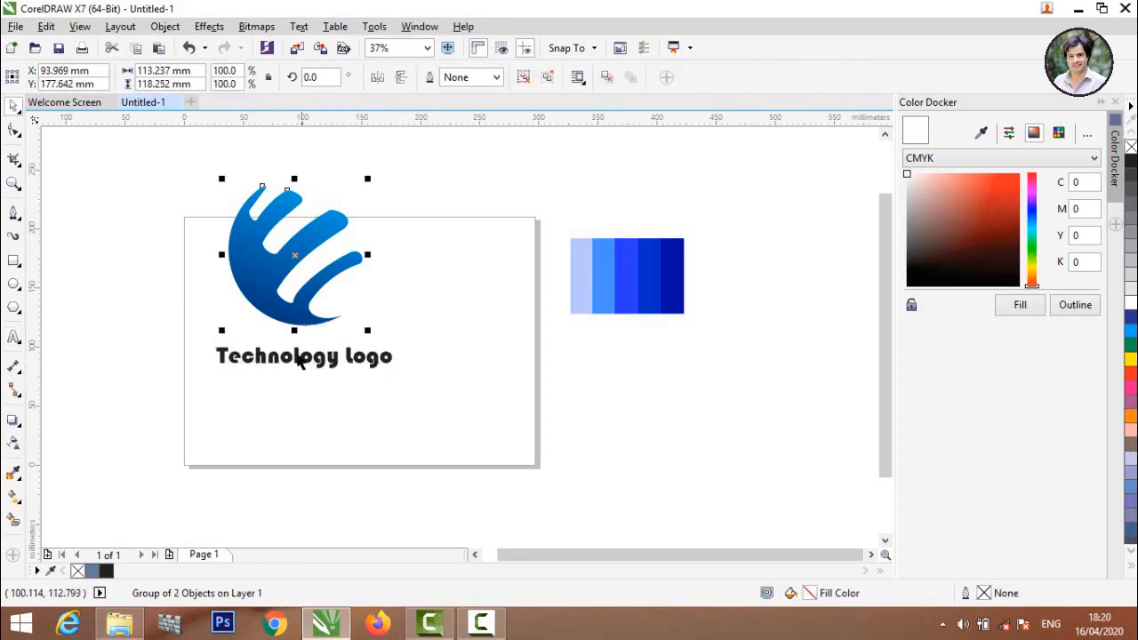
left_click(298, 370)
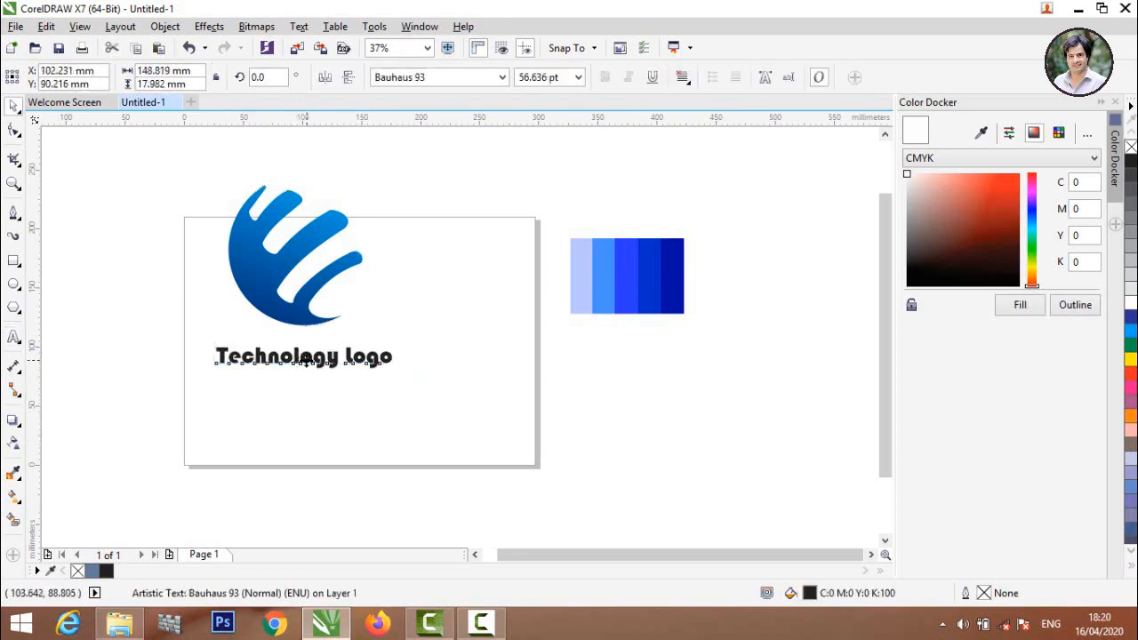
left_click(334, 431)
Fill the "Technology Logo" text with dark blue #004182 sampled from the emblem's lower edge
left_click(322, 359)
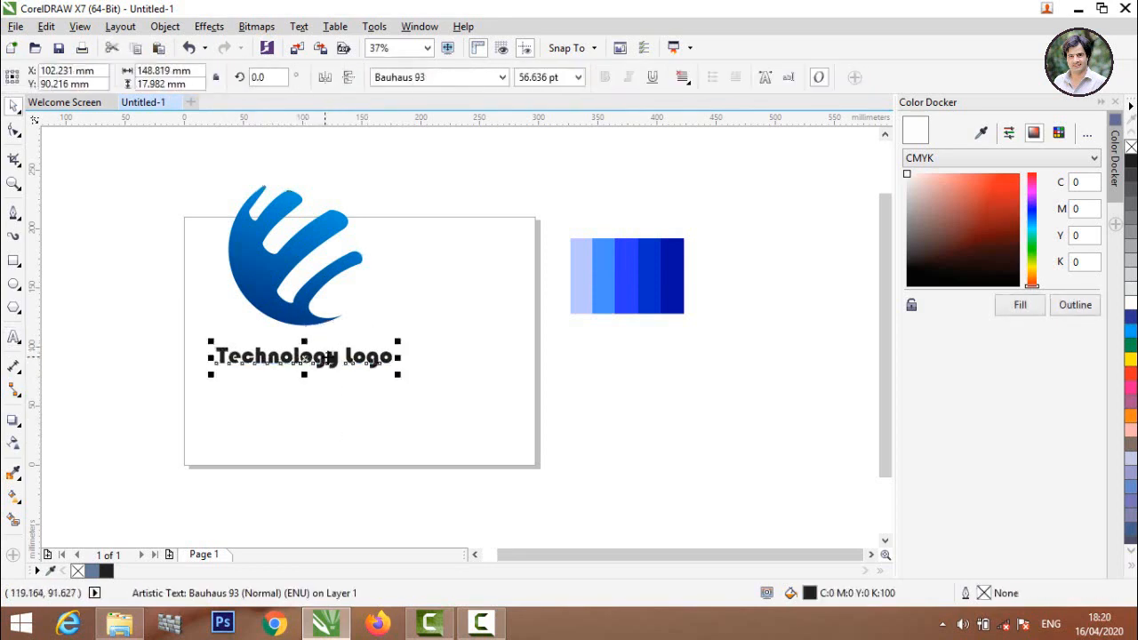
left_click(981, 133)
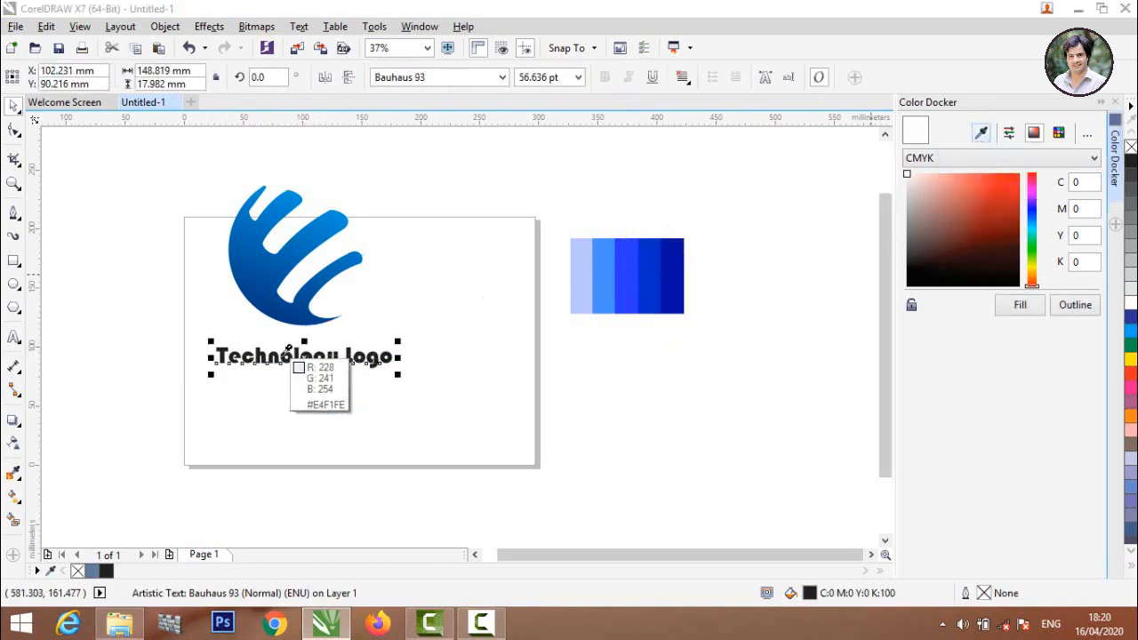
left_click(290, 326)
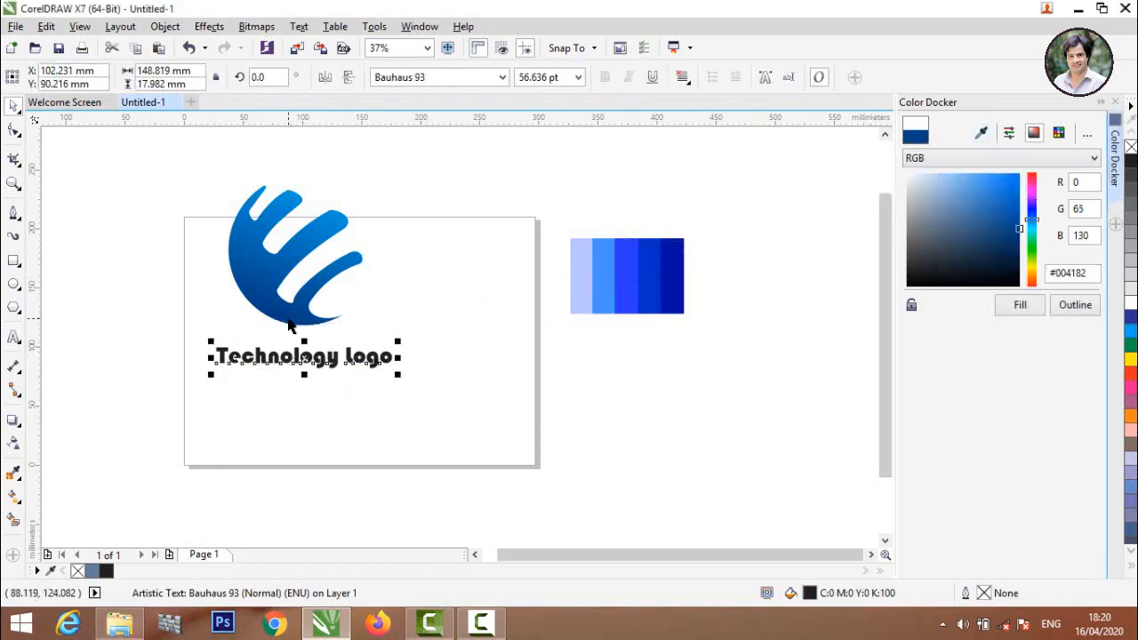
left_click(1027, 312)
left_click(183, 237)
Group the emblem and the "Technology Logo" text together
scroll(202, 264, "down", 3)
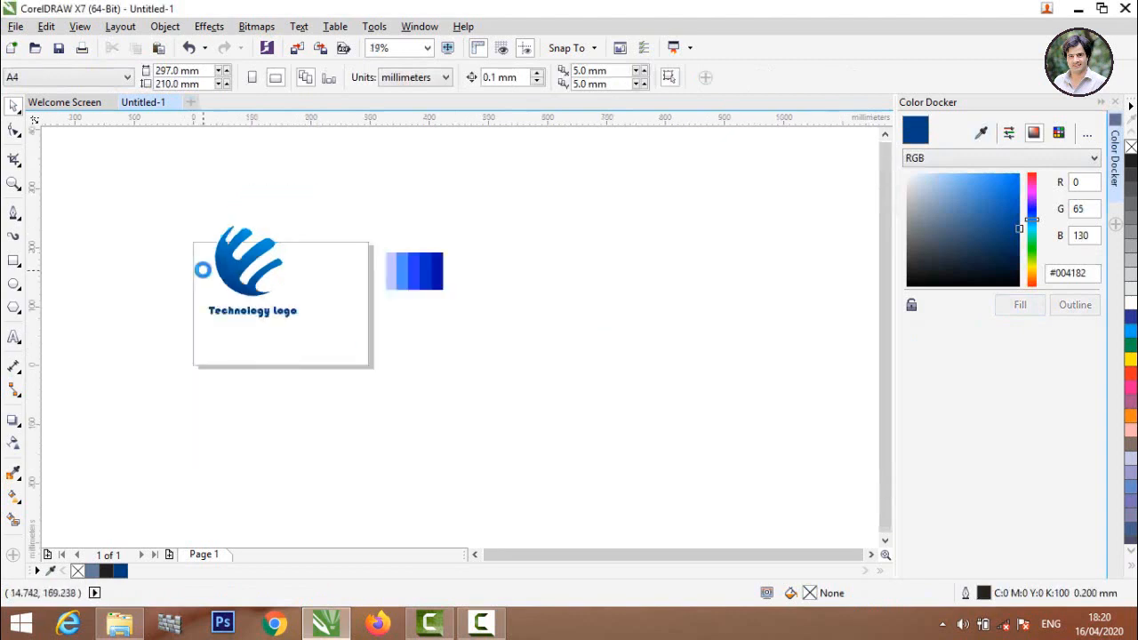
scroll(187, 214, "up", 3)
left_click_drag(120, 176, 470, 533)
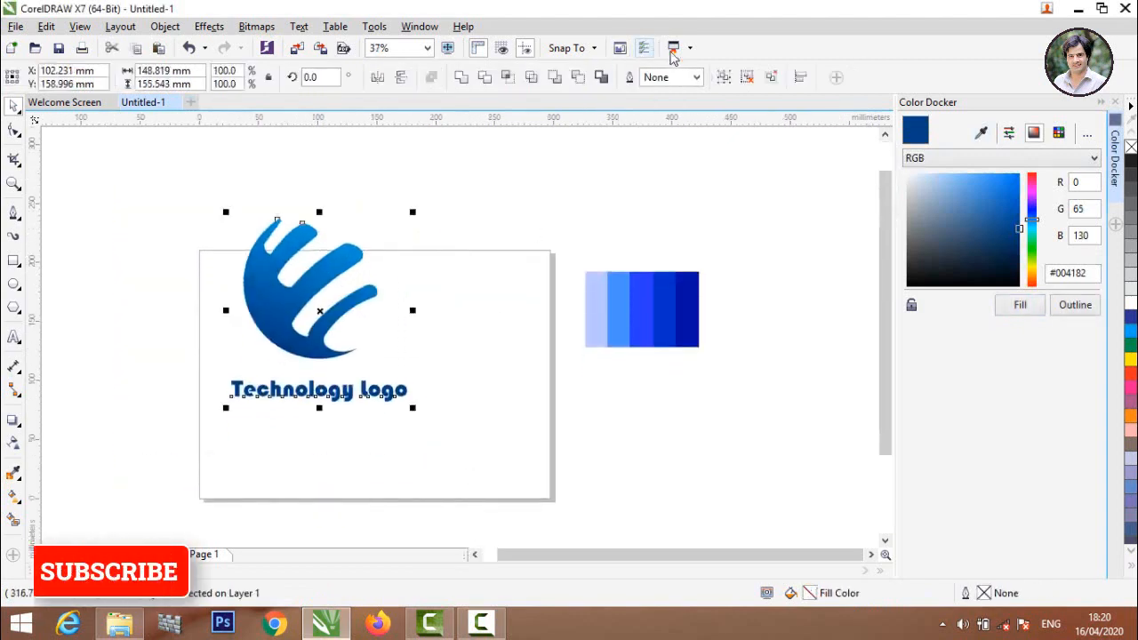
left_click(588, 174)
left_click(289, 292)
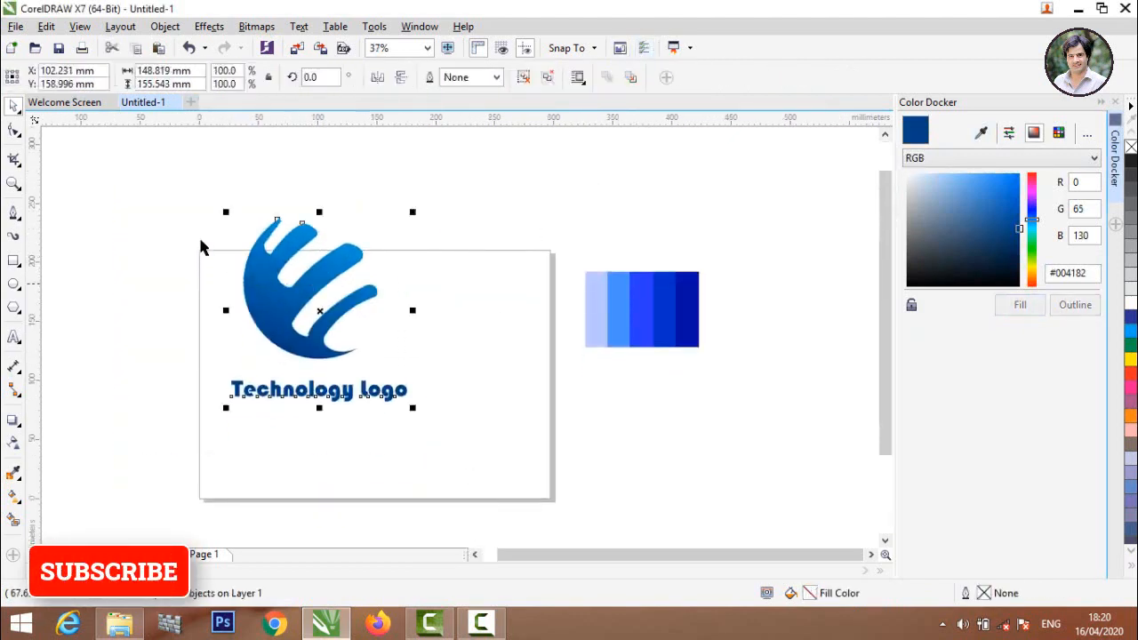
Export only the selected logo group to the Desktop as Untitled-1 in PNG format with a transparent background
left_click(15, 26)
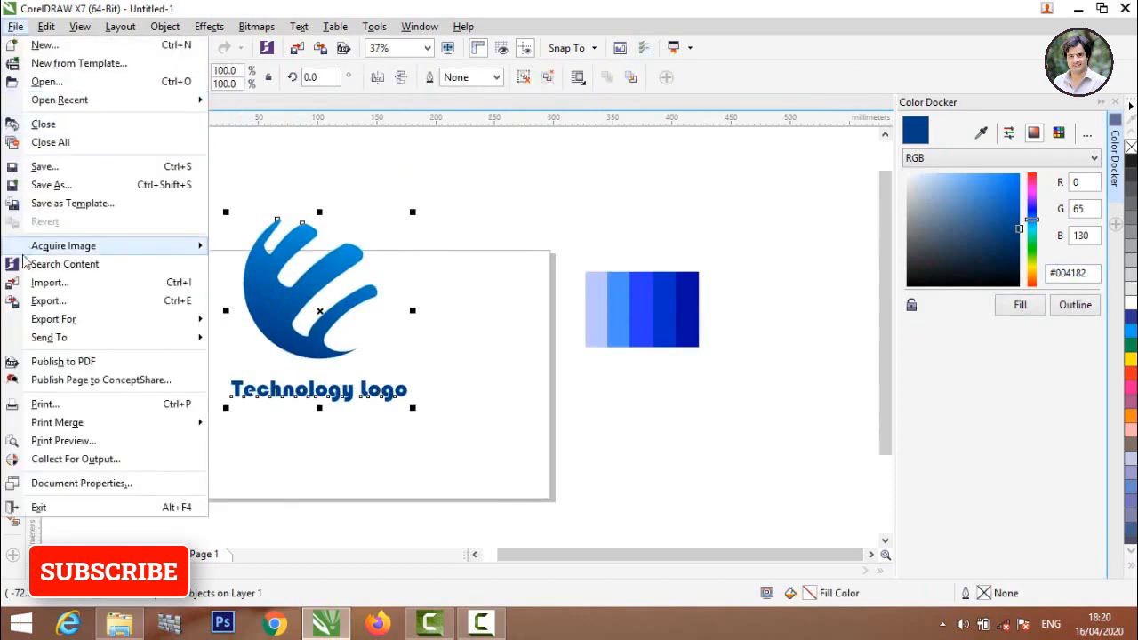
left_click(50, 303)
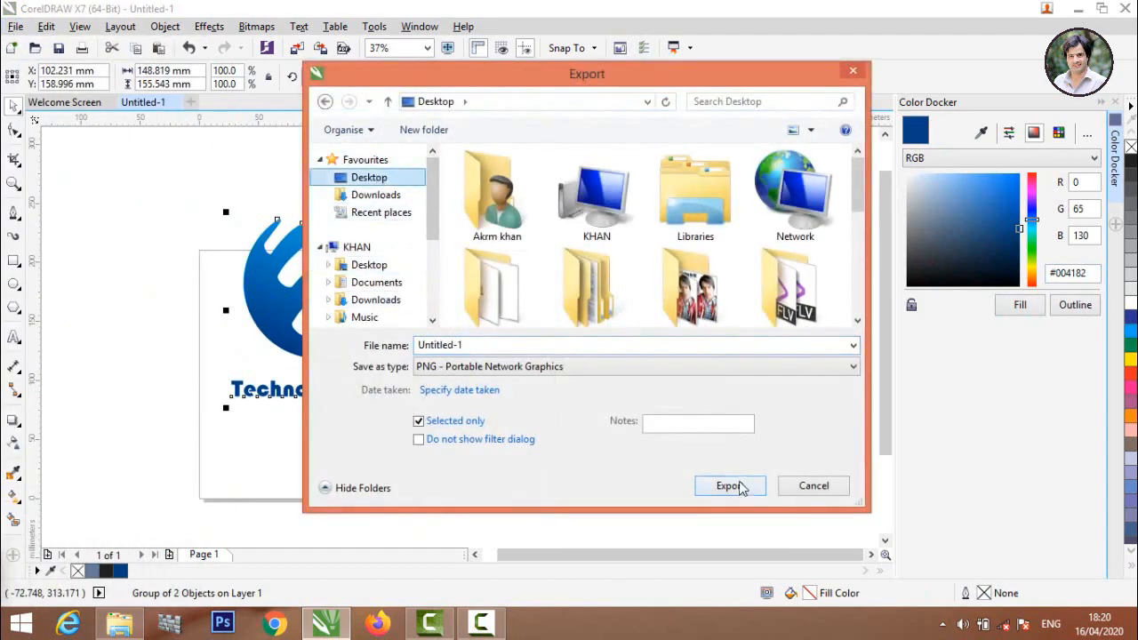
left_click(482, 372)
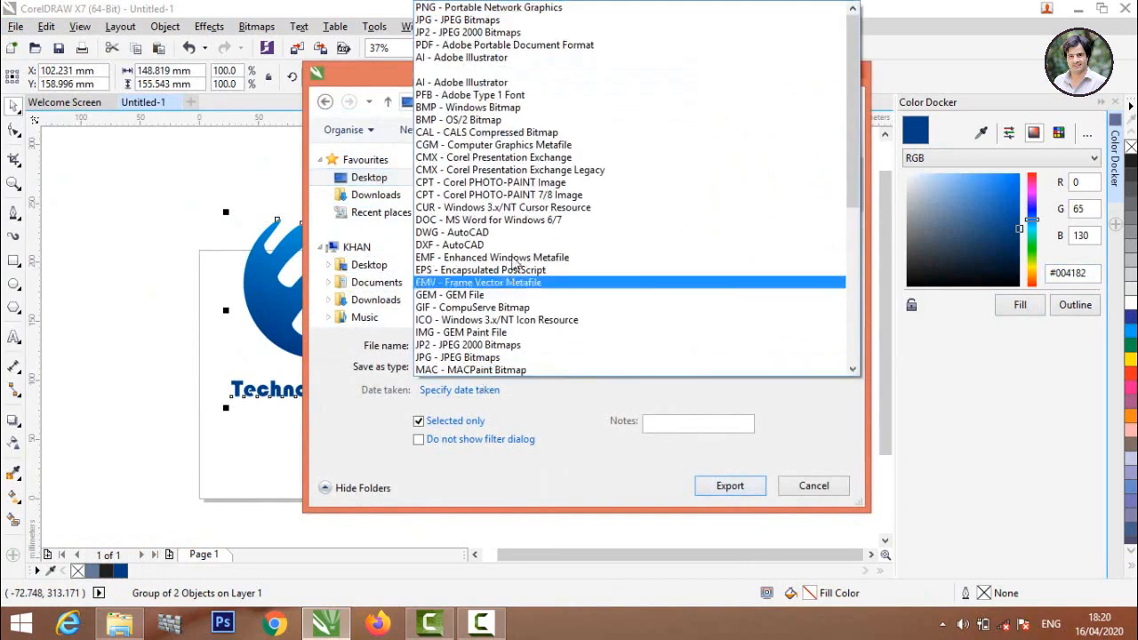
left_click(510, 11)
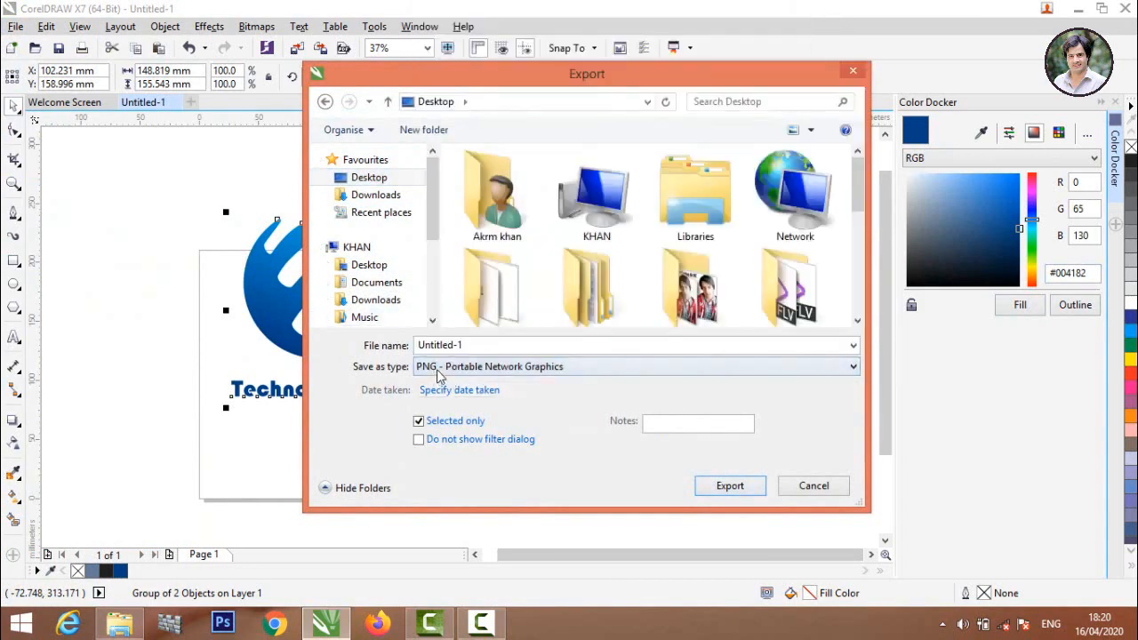
left_click(729, 487)
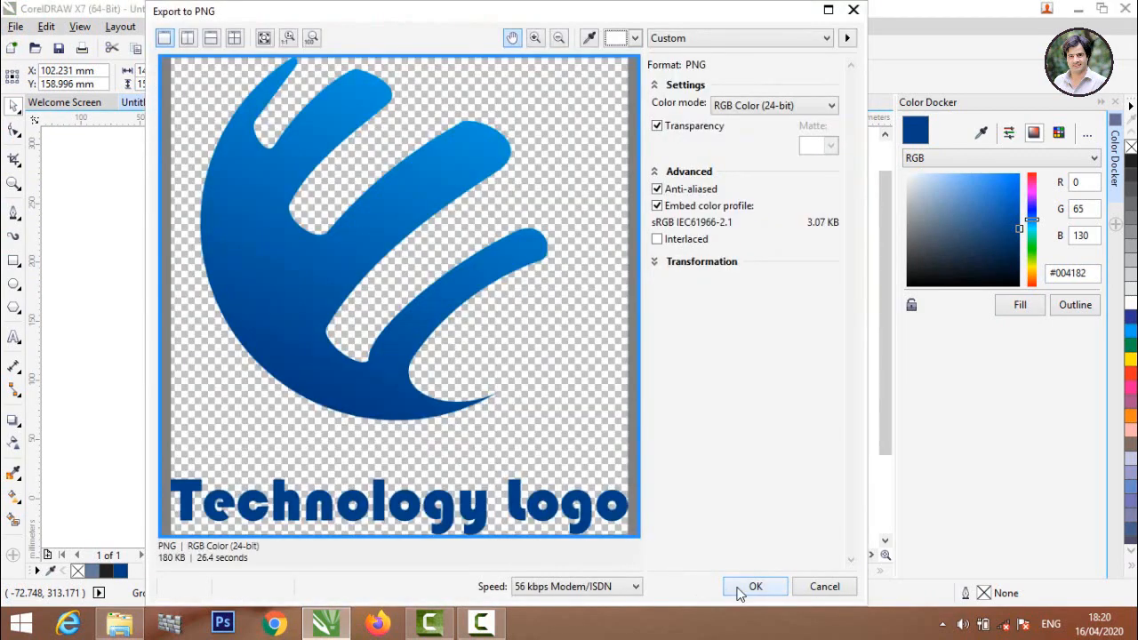
left_click(751, 587)
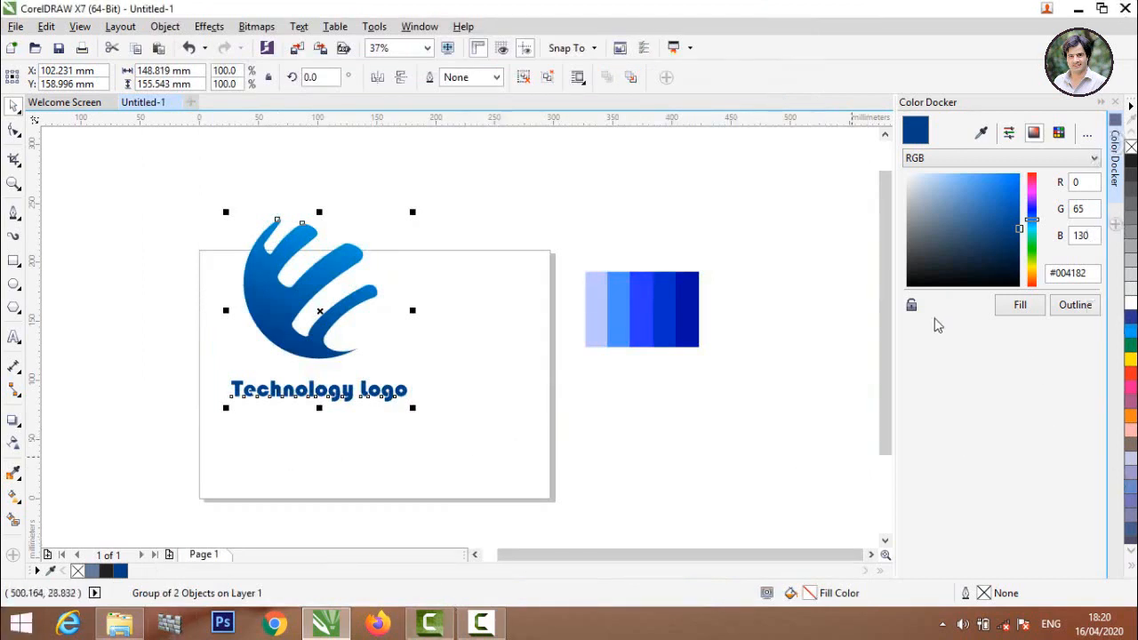
Switch to Photoshop, open "3d glass window logo mockup" from Mockups Files > 1, and open its Your Logo smart object
left_click(1077, 11)
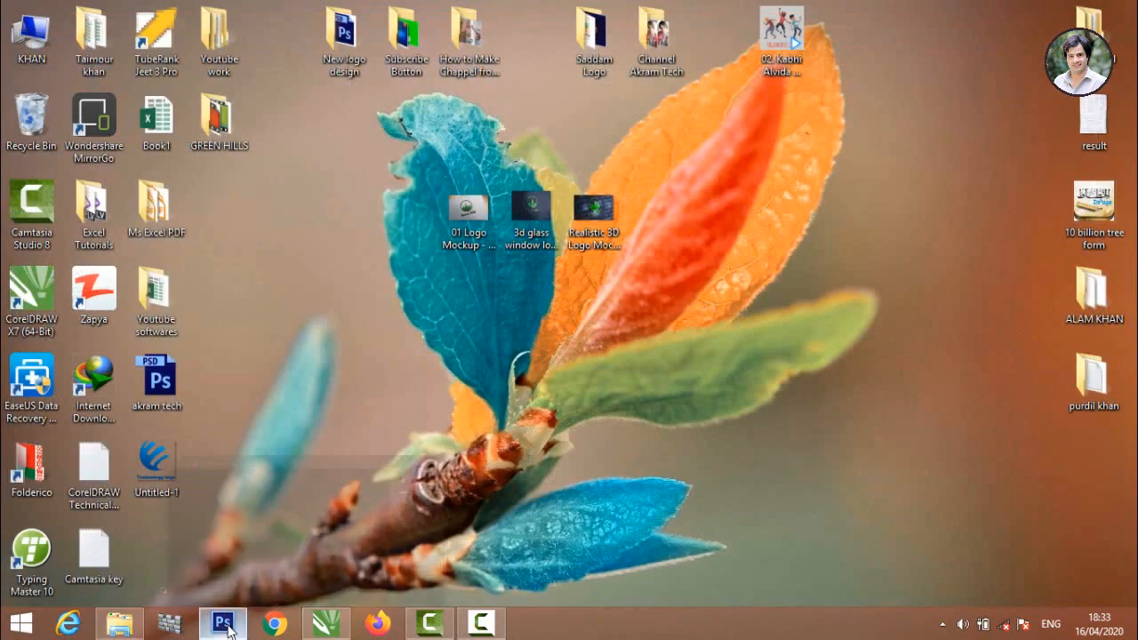
left_click(223, 622)
left_click(222, 623)
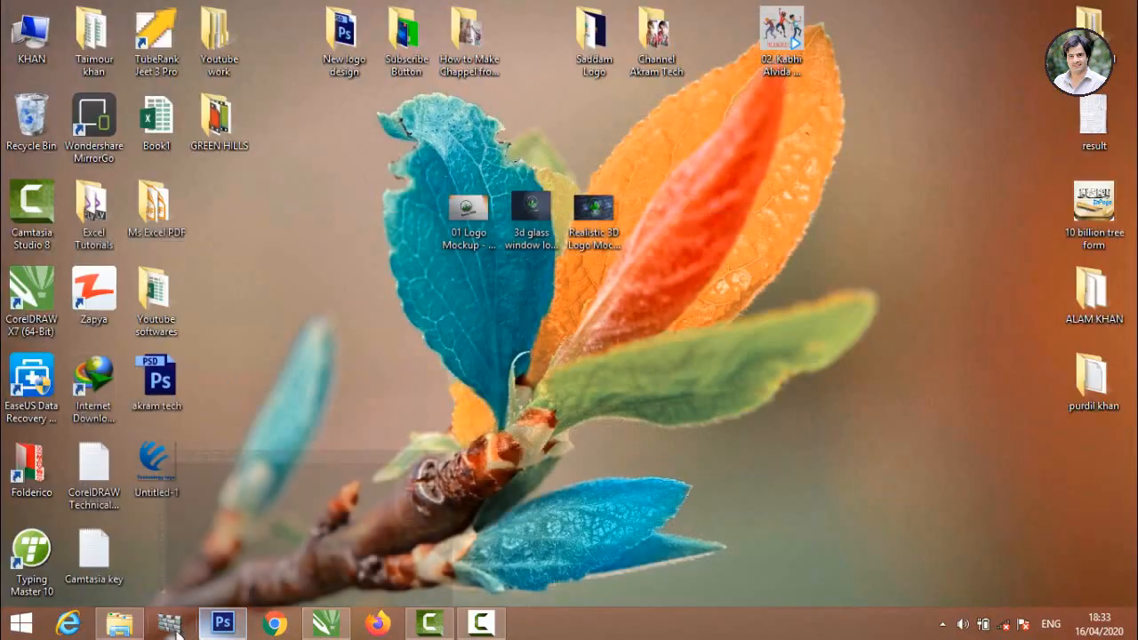
left_click(119, 623)
left_click_drag(353, 156, 338, 321)
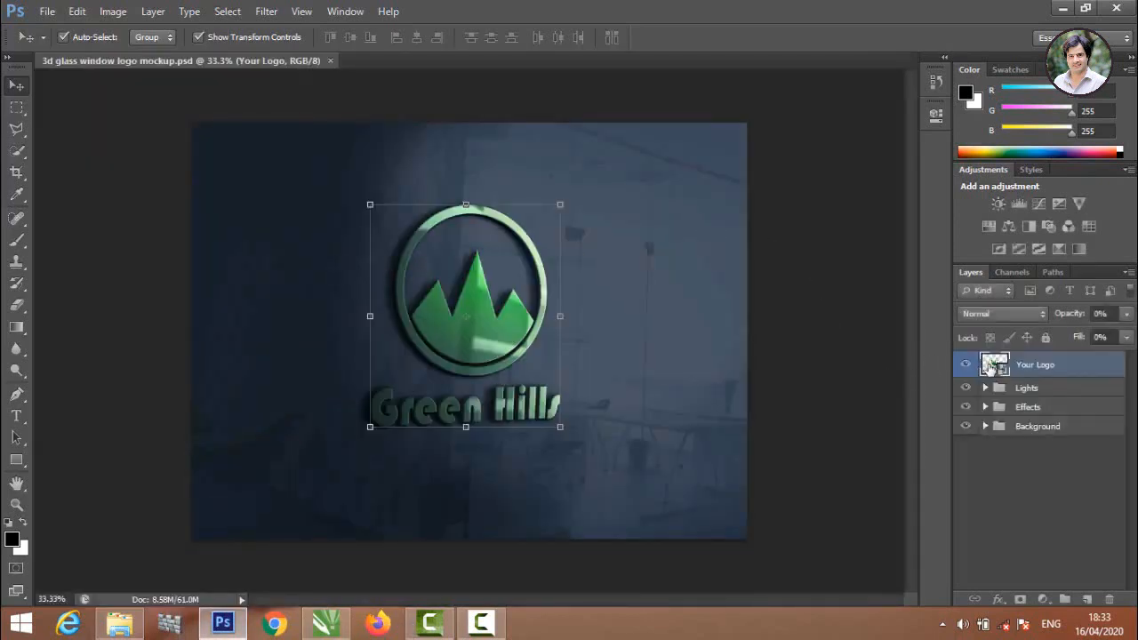
double_click(990, 367)
left_click(572, 256)
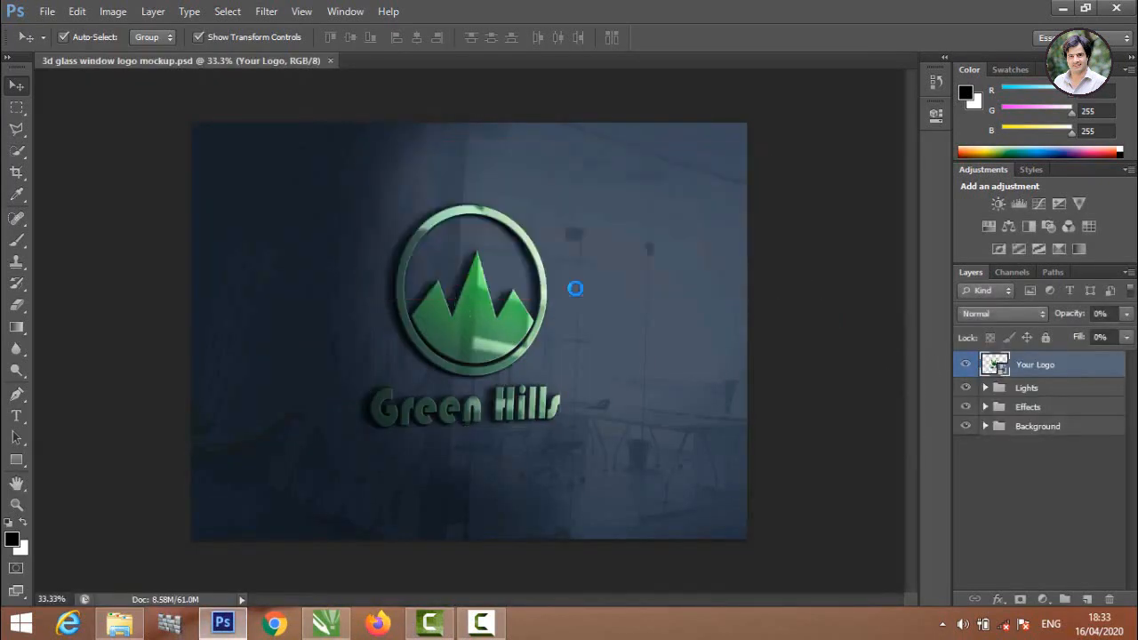
Place the exported Untitled-1 PNG from the Desktop into the open Your Logo.psb document at its imported size
left_click(1066, 8)
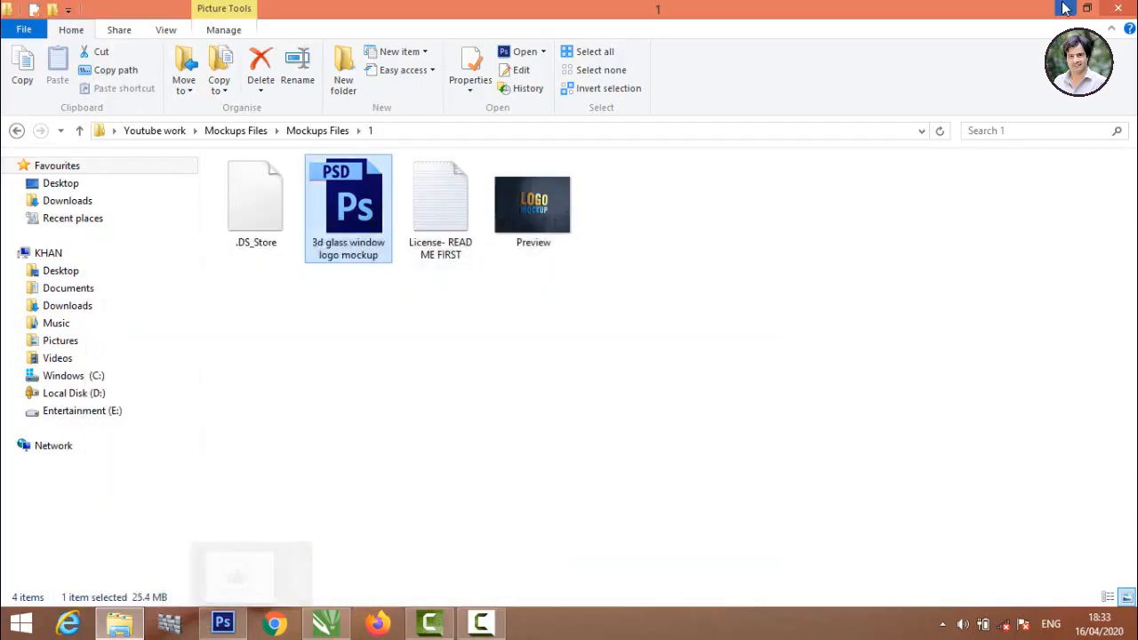
left_click(1122, 7)
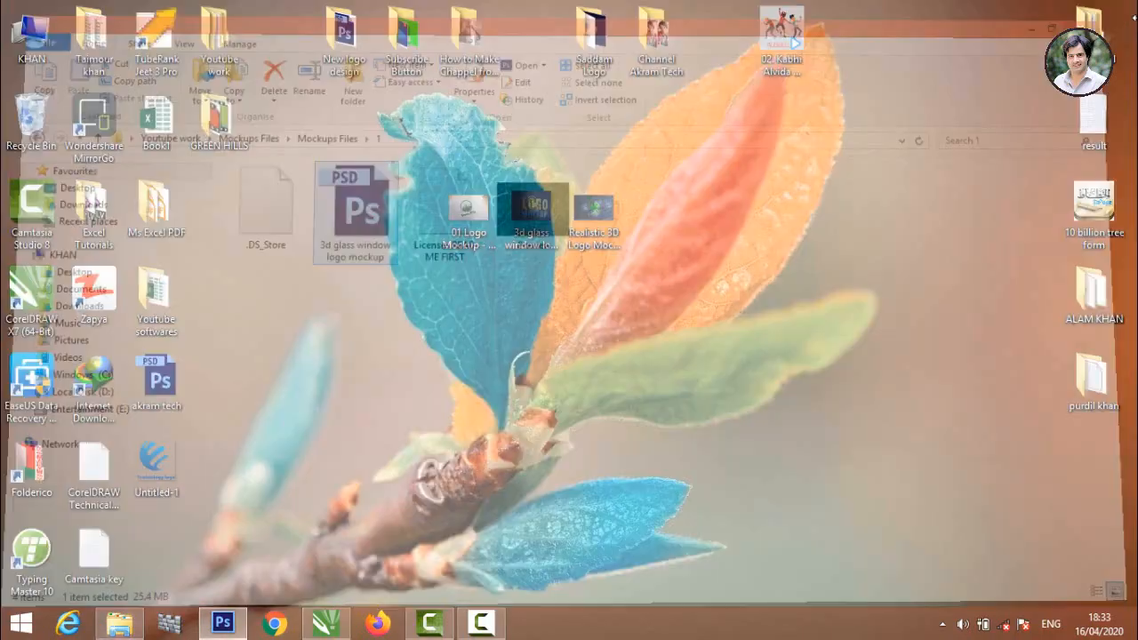
right_click(314, 206)
left_click(365, 255)
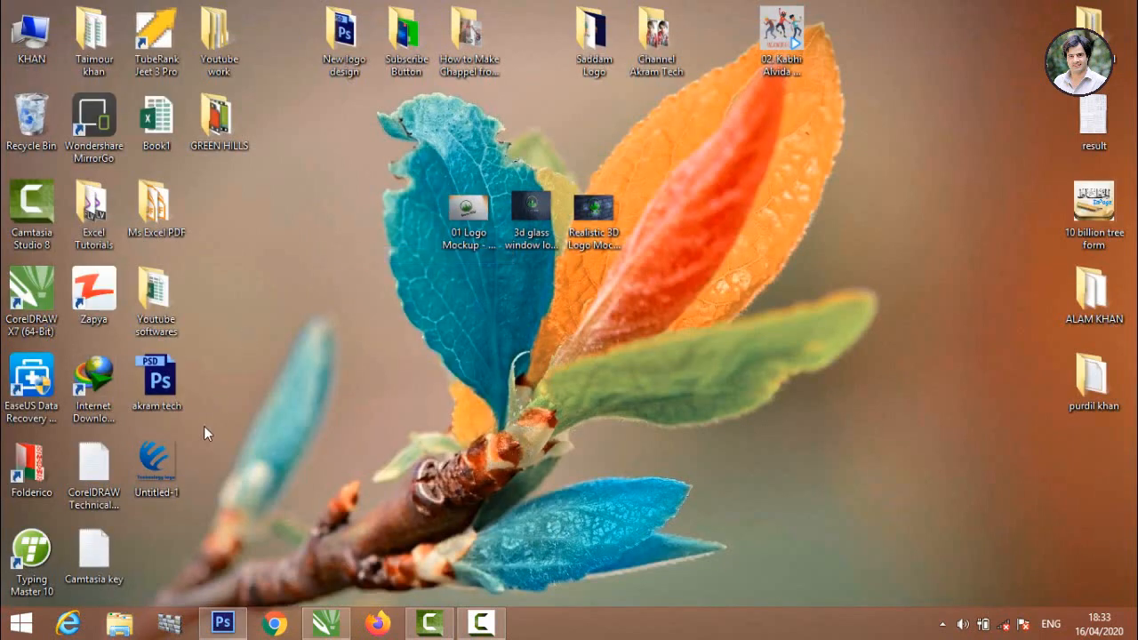
left_click_drag(157, 467, 301, 225)
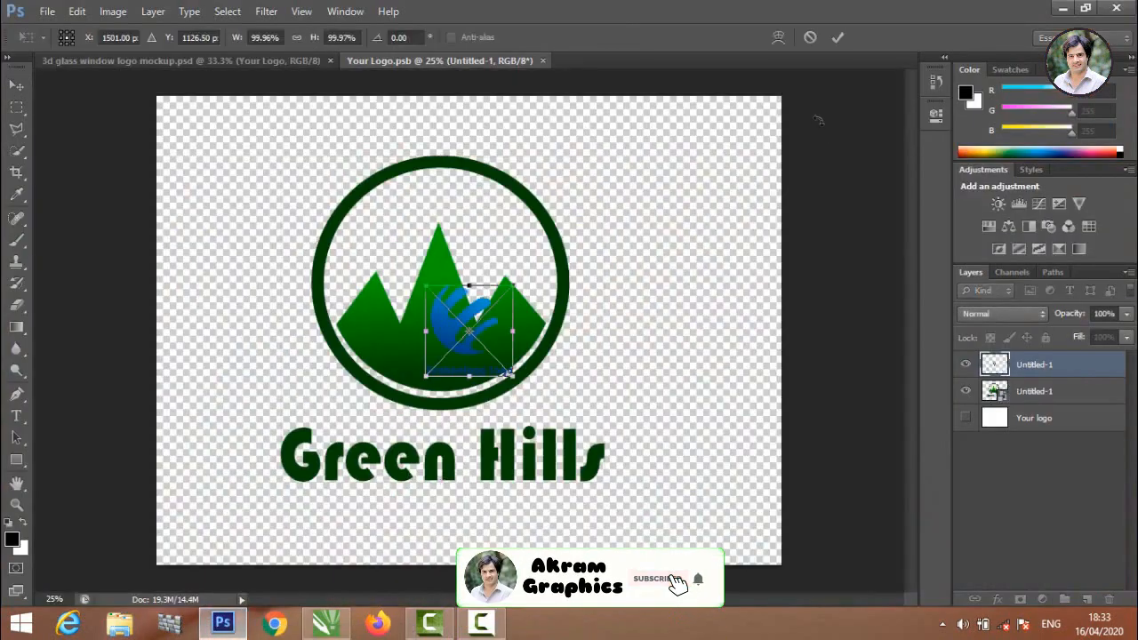
left_click(837, 37)
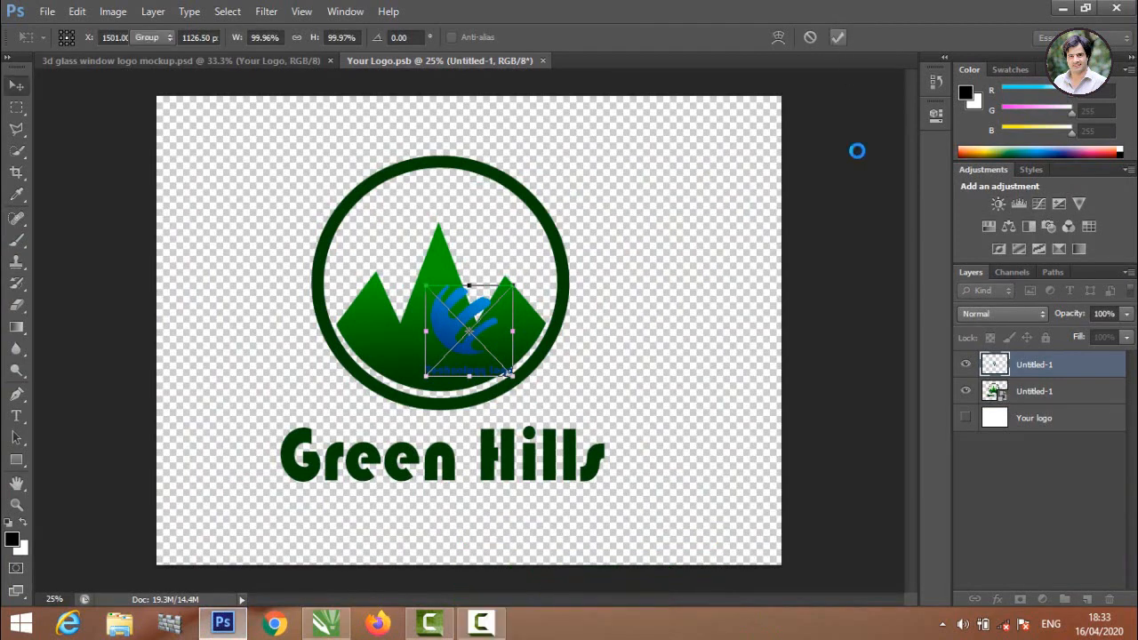
Delete the old Green Hills logo layer from Your Logo.psb
right_click(1038, 397)
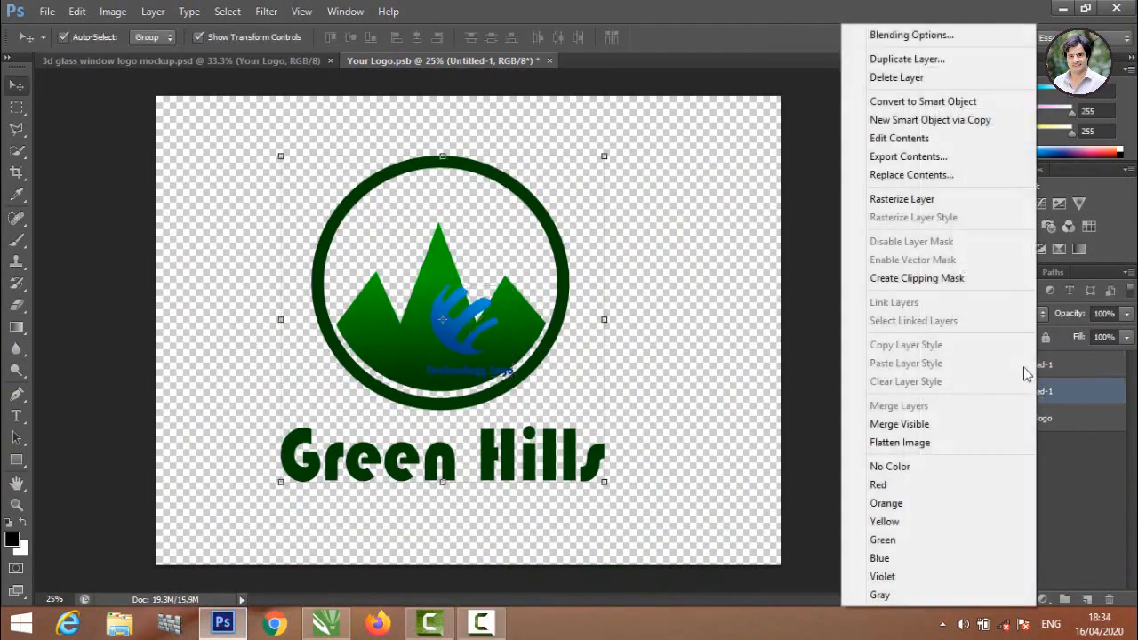
left_click(894, 82)
left_click(462, 226)
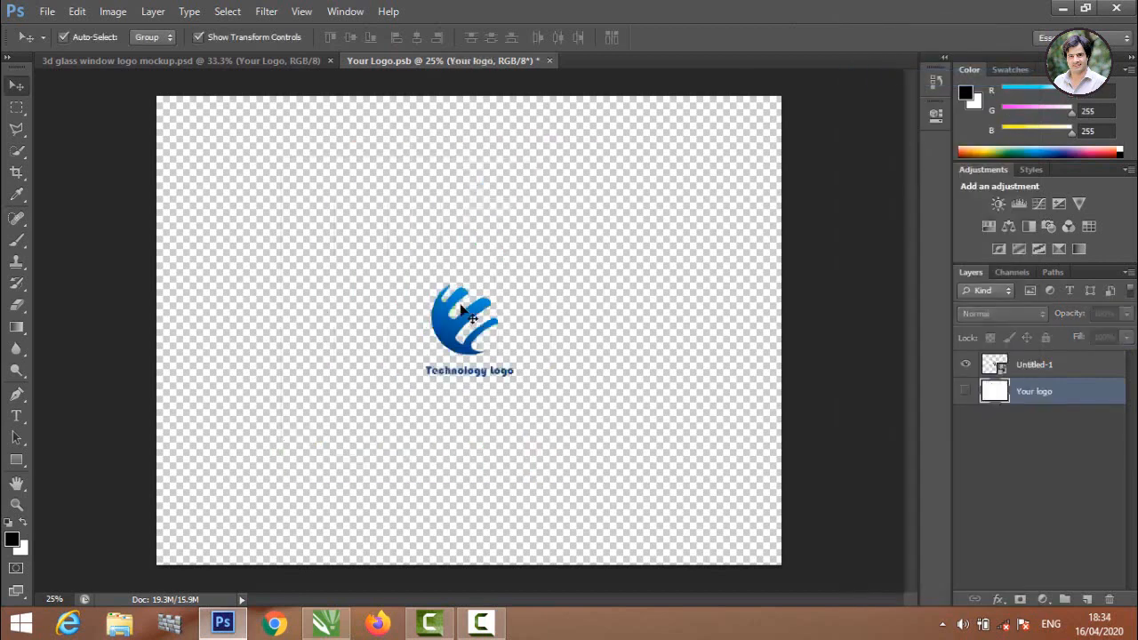
Enlarge the Technology Logo to about 431% width and 396% height and center it on the canvas
left_click_drag(450, 317, 379, 193)
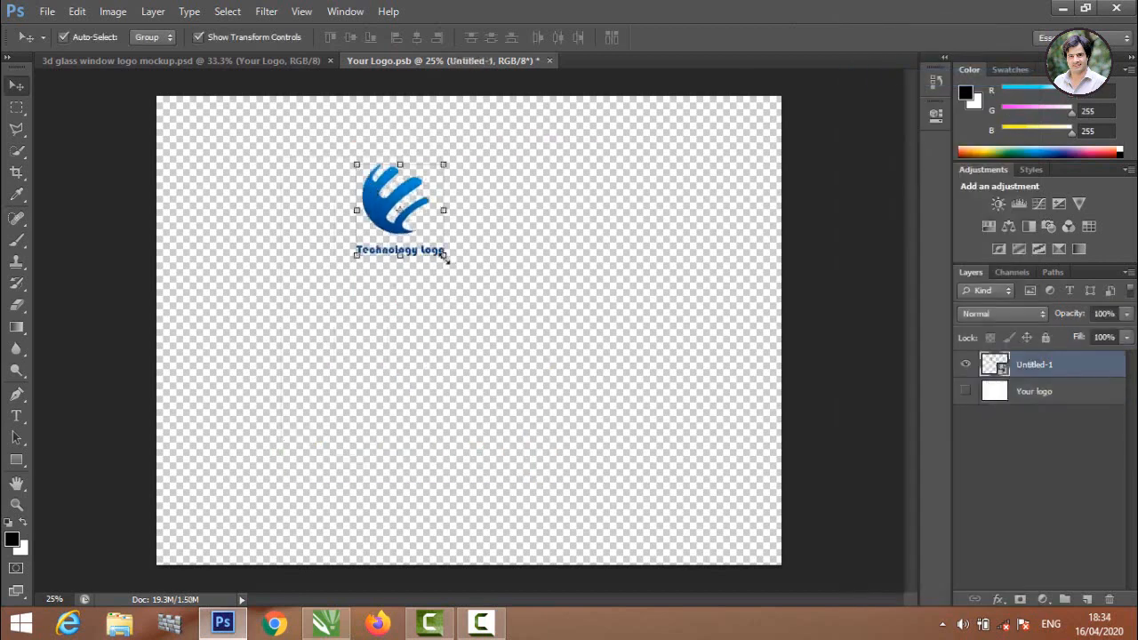
left_click_drag(445, 257, 733, 512)
left_click_drag(536, 275, 461, 251)
left_click_drag(658, 485, 661, 504)
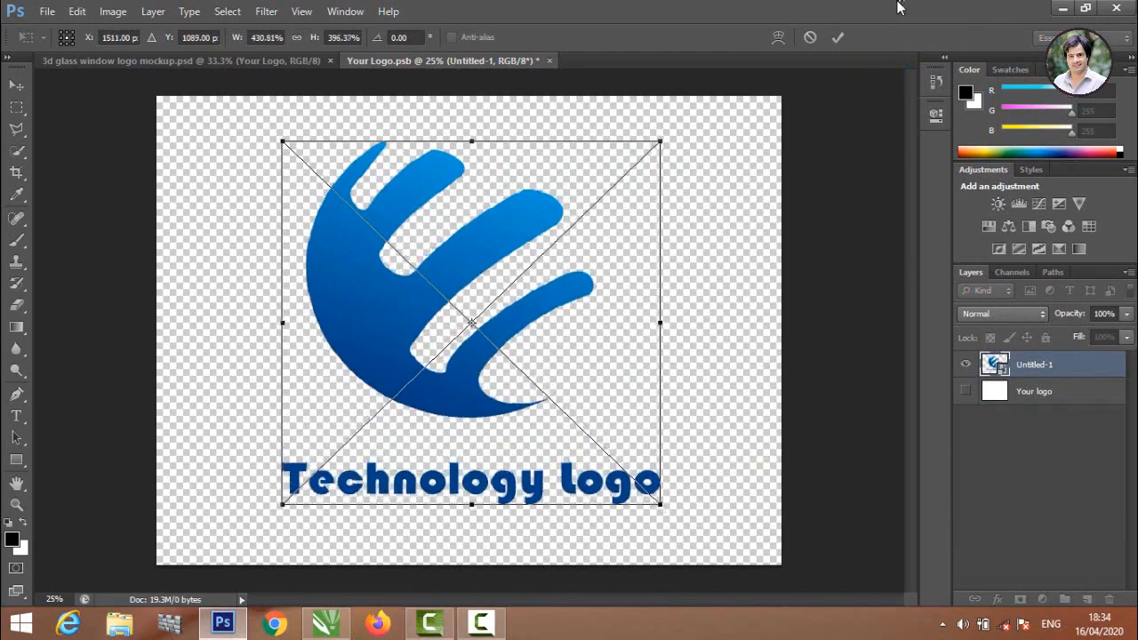
left_click(836, 39)
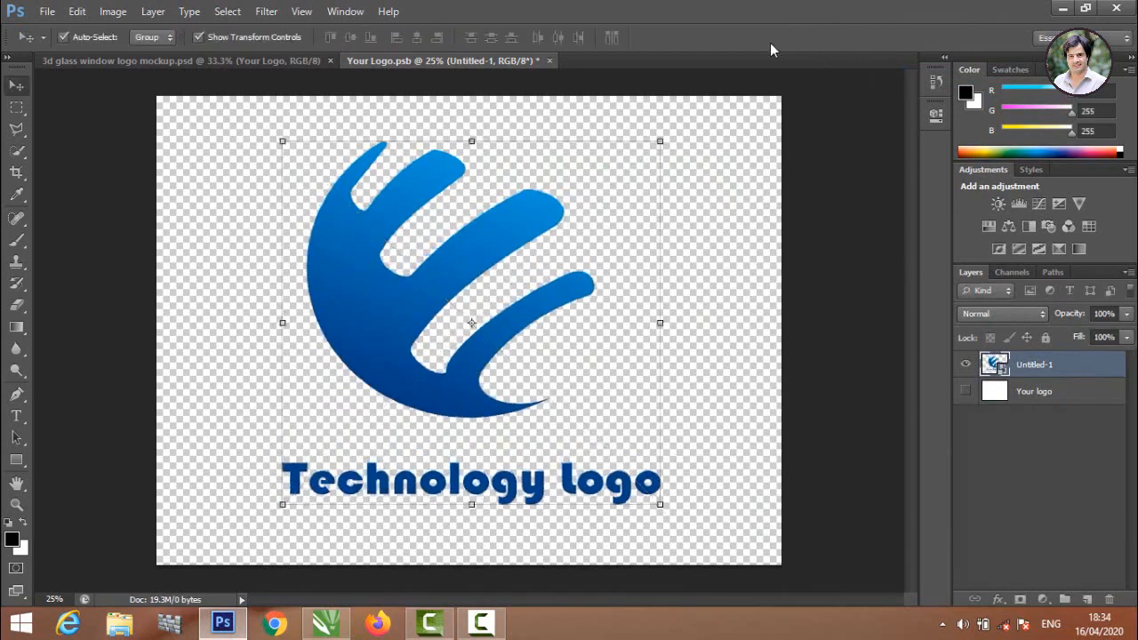
Deselect the logo layer and close Your Logo.psb, saving its changes
left_click(611, 103)
left_click(500, 61)
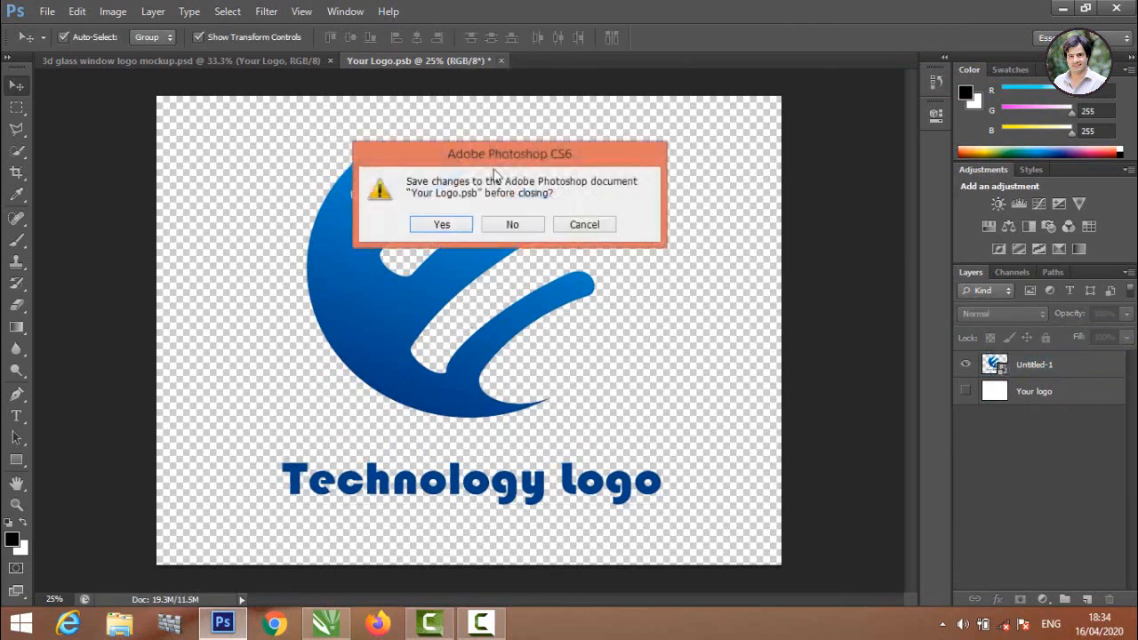
left_click(449, 229)
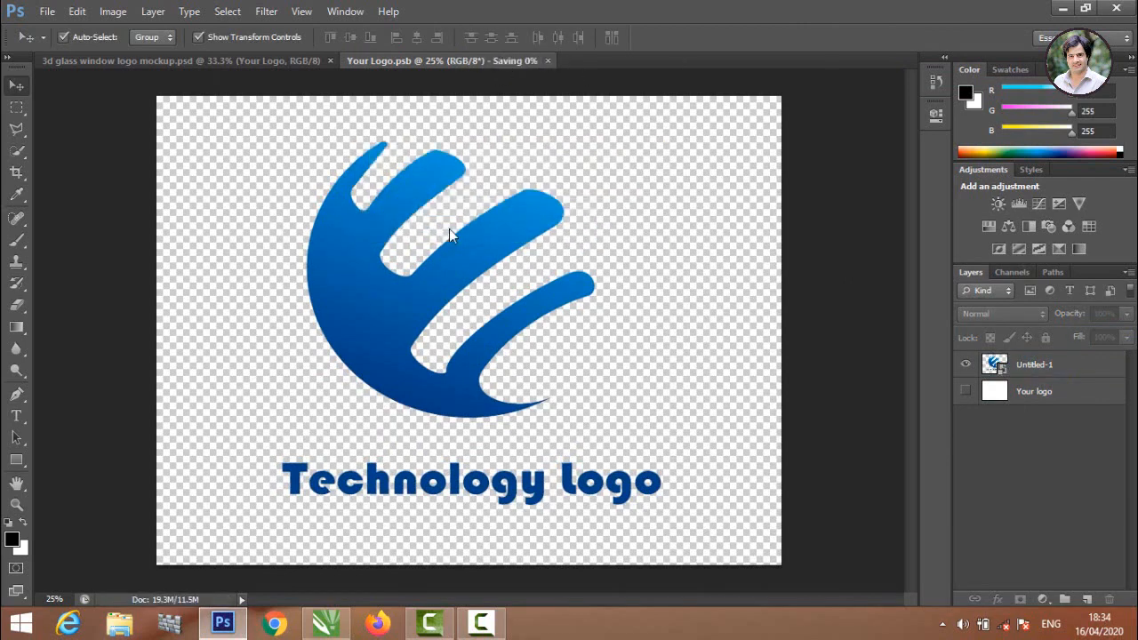